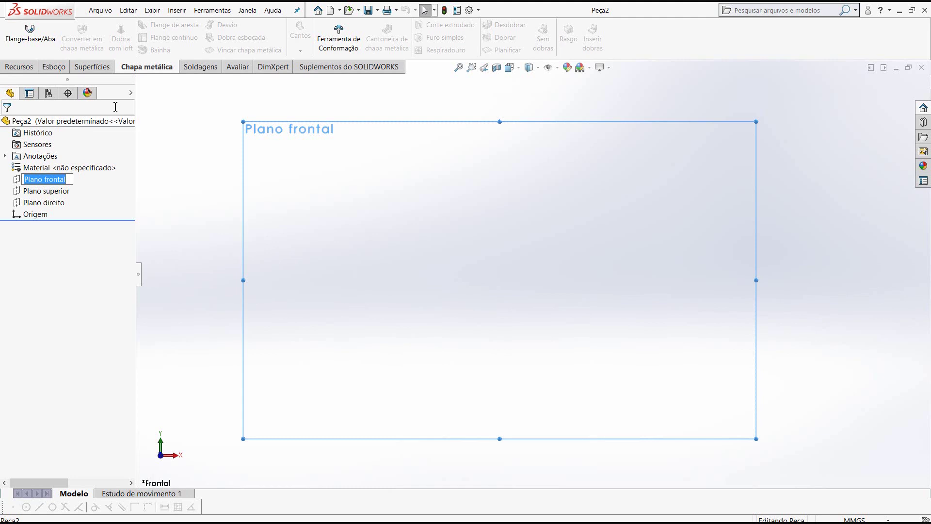
Draw a horizontal midpoint line centred on the origin in a front-plane sketch.
left_click(54, 70)
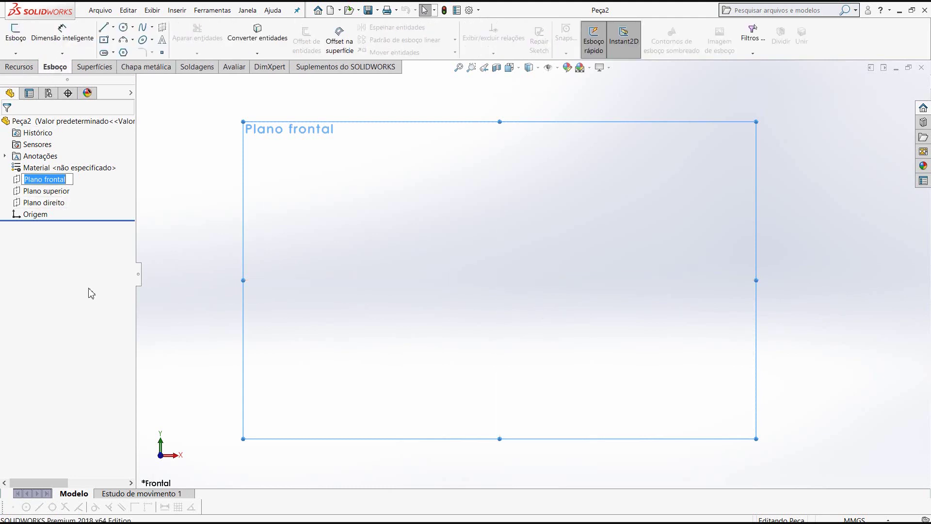
key("Return")
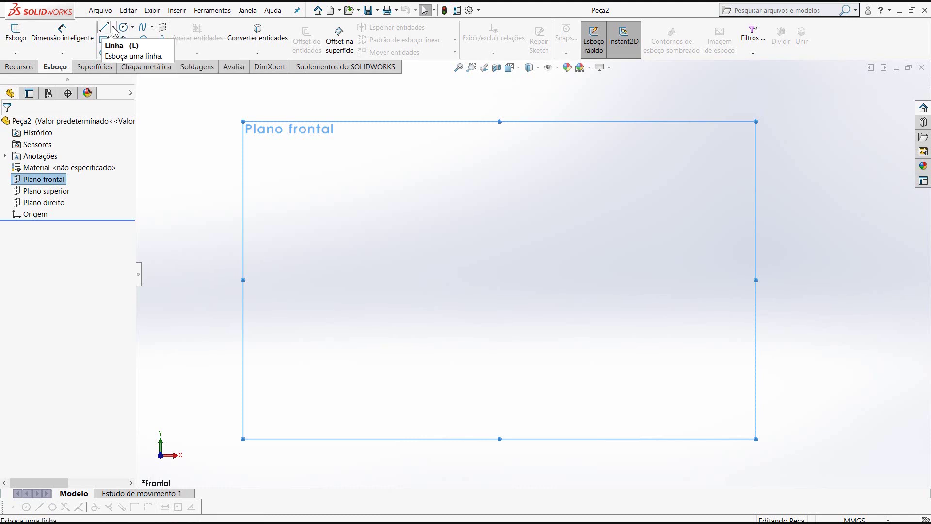
left_click(113, 28)
left_click(109, 63)
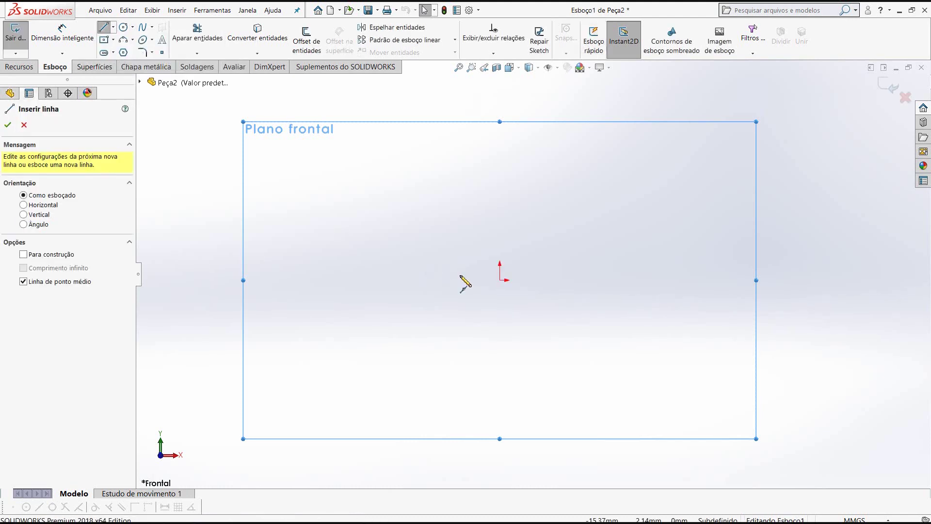
left_click(500, 280)
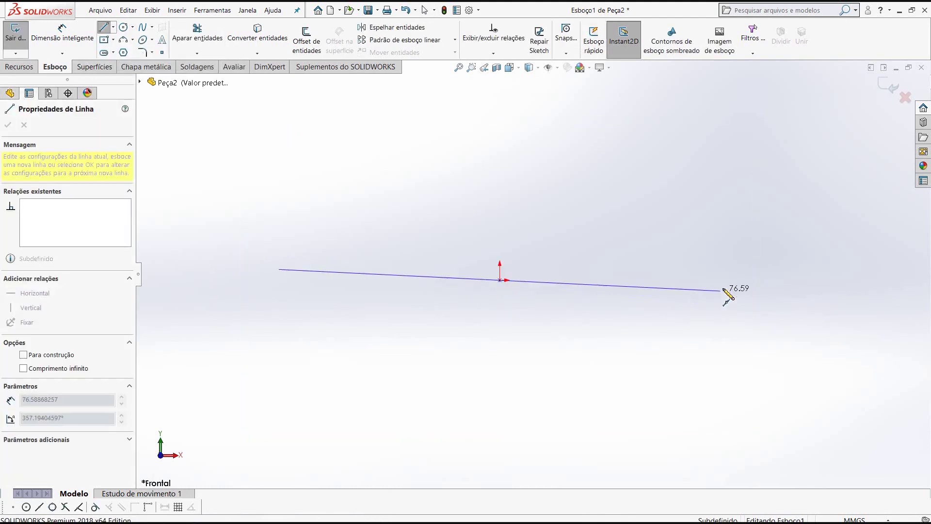
left_click(730, 280)
right_click(730, 280)
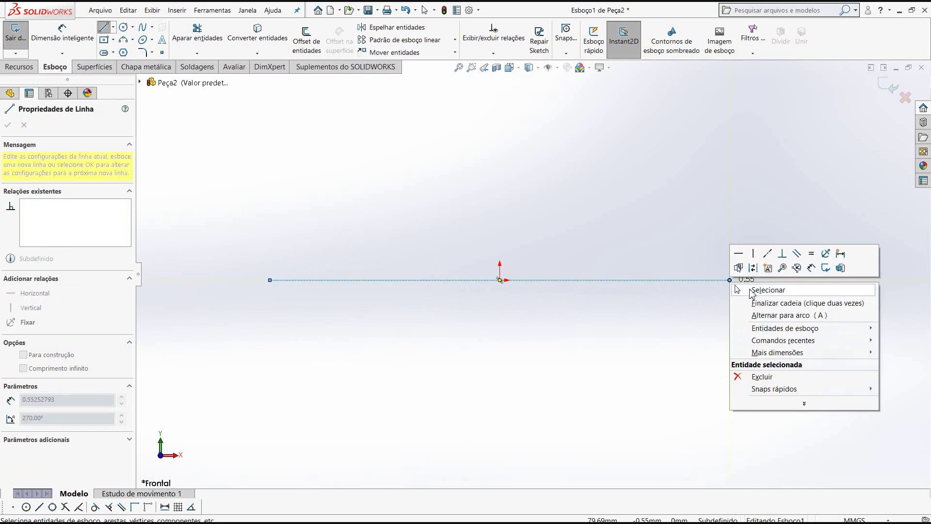
left_click(754, 291)
scroll(509, 271, "up", 2)
scroll(509, 271, "up", 1)
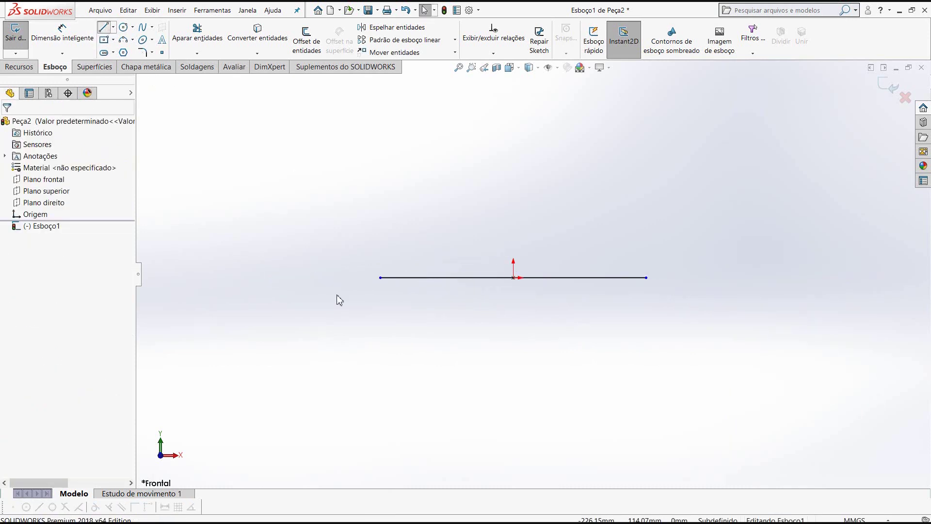
Draw the left stepped chain from the centre line's left end to an open upper edge.
left_click(380, 277)
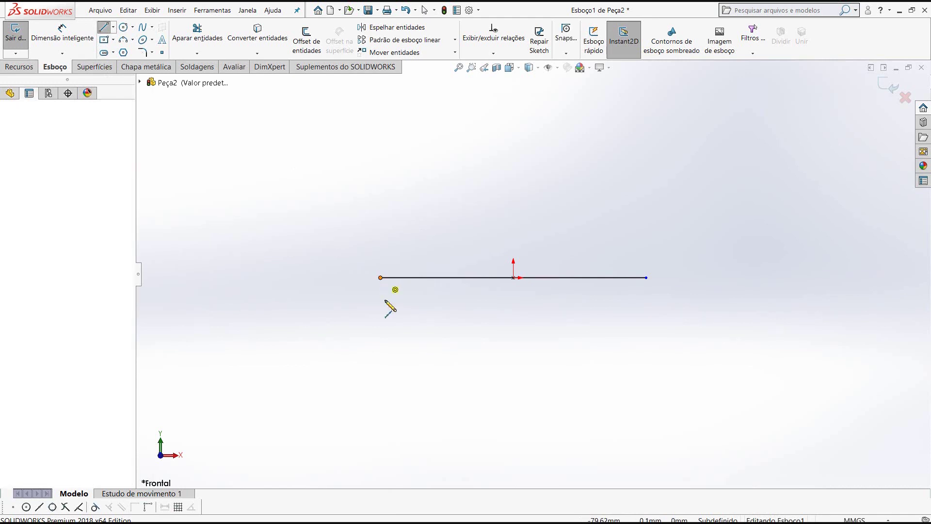
left_click(380, 305)
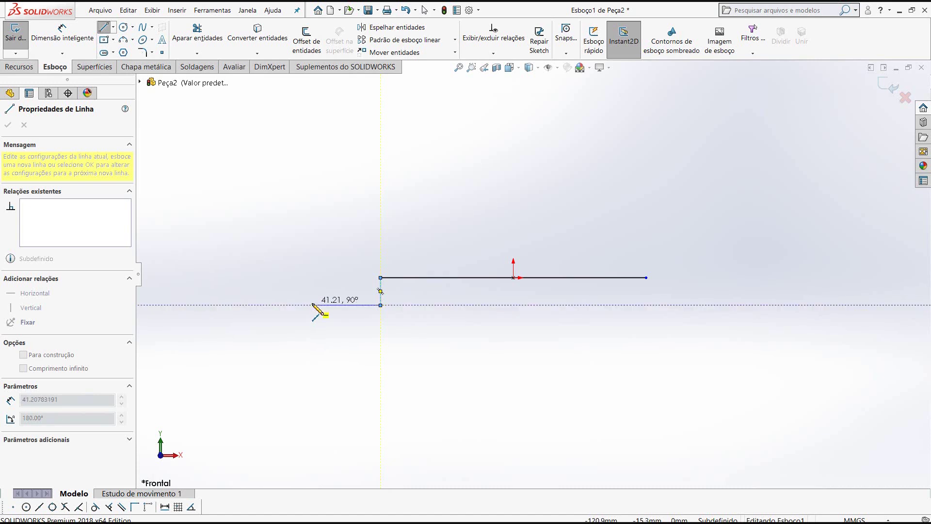
left_click(312, 304)
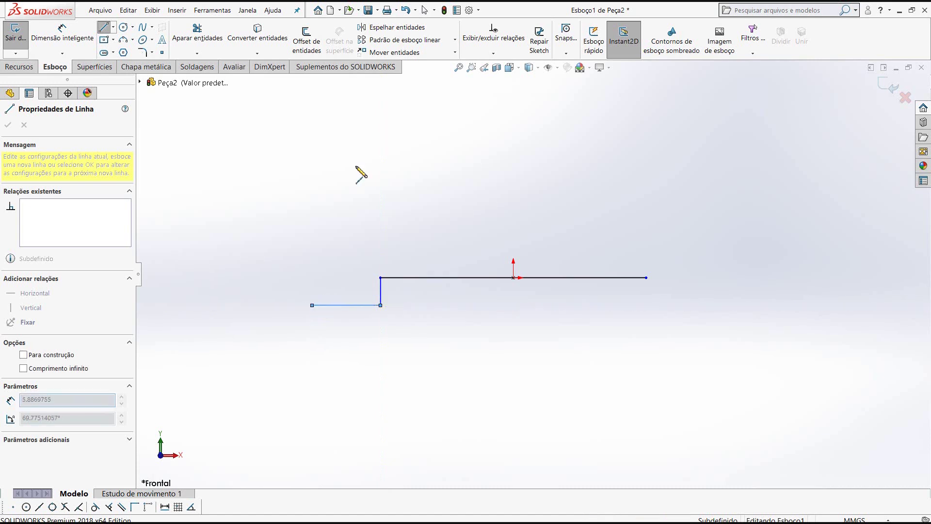
left_click(312, 97)
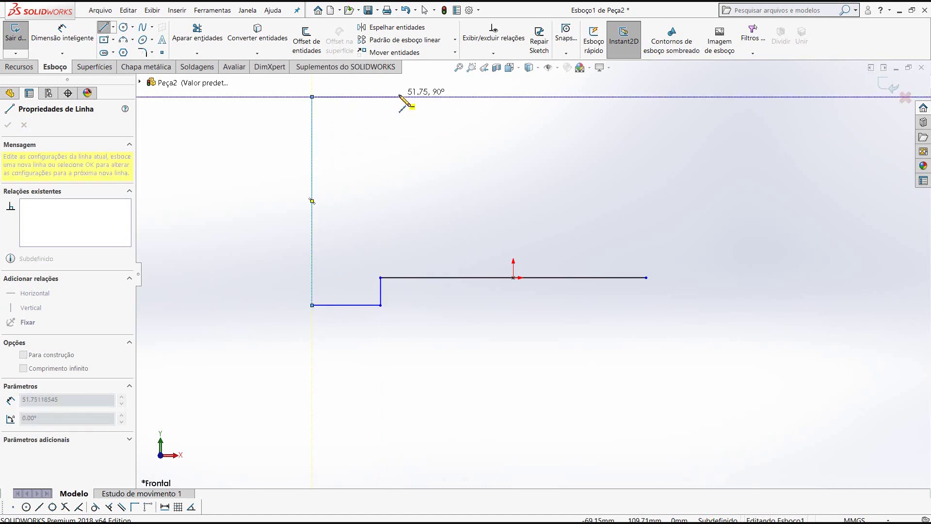
left_click(398, 96)
left_click(398, 135)
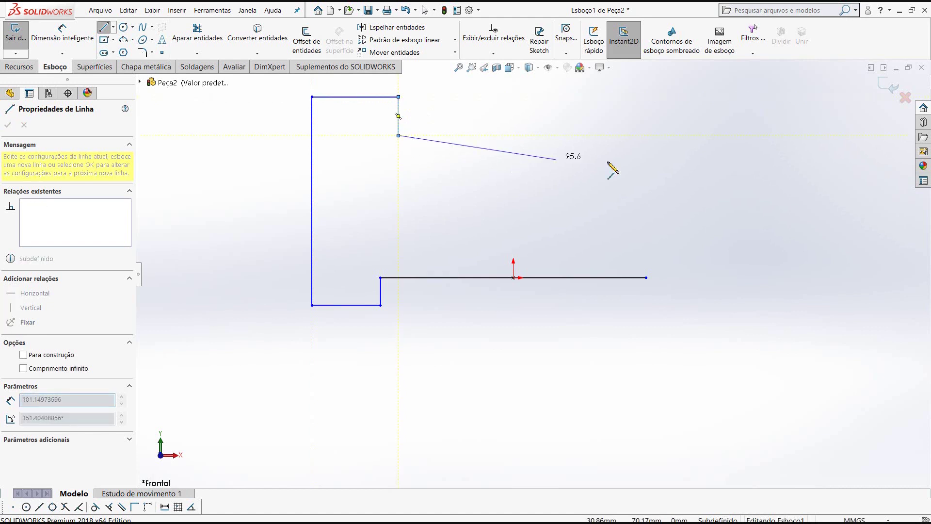
left_click(532, 136)
right_click(532, 135)
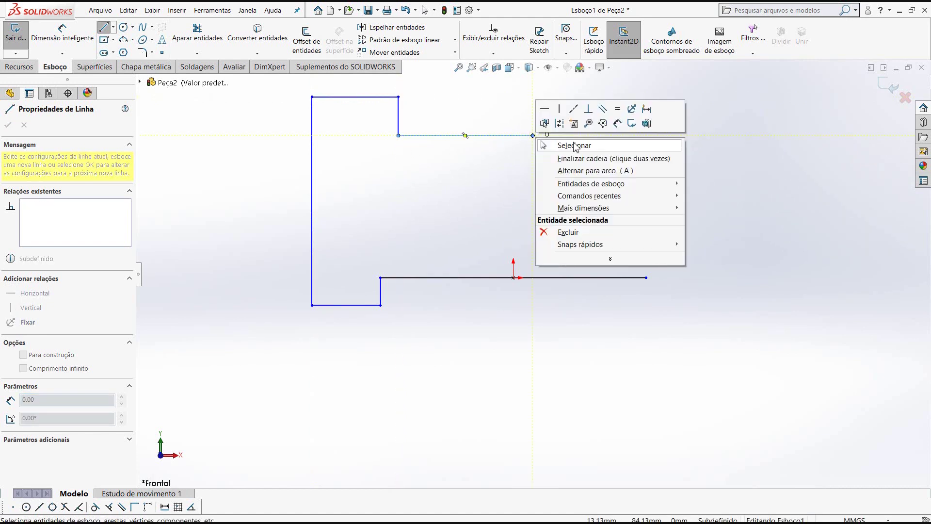
left_click(558, 118)
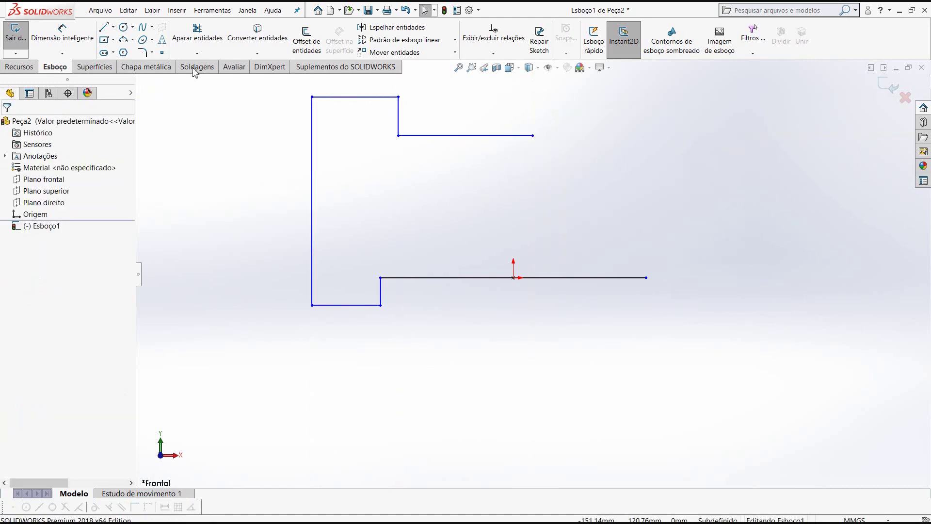
Draw the right stepped chain from the centre line's right end down, across and up.
key("l")
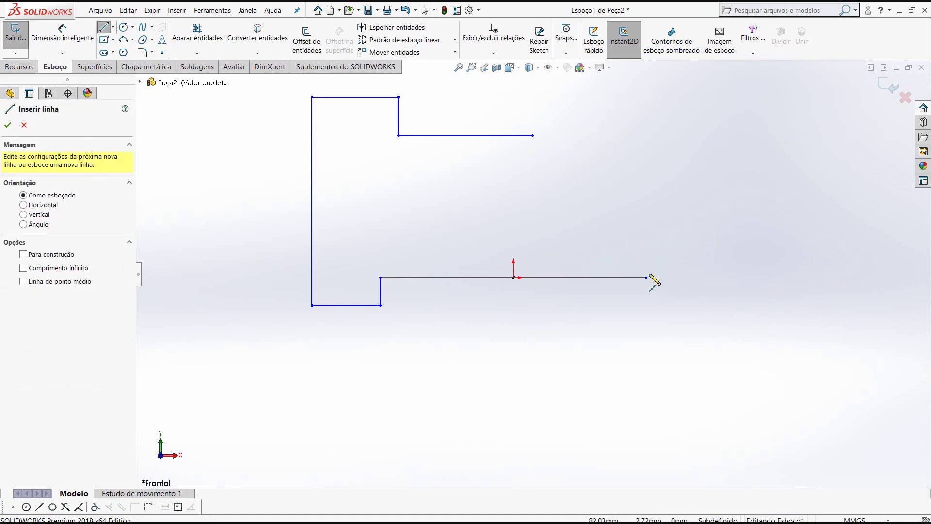
left_click(646, 277)
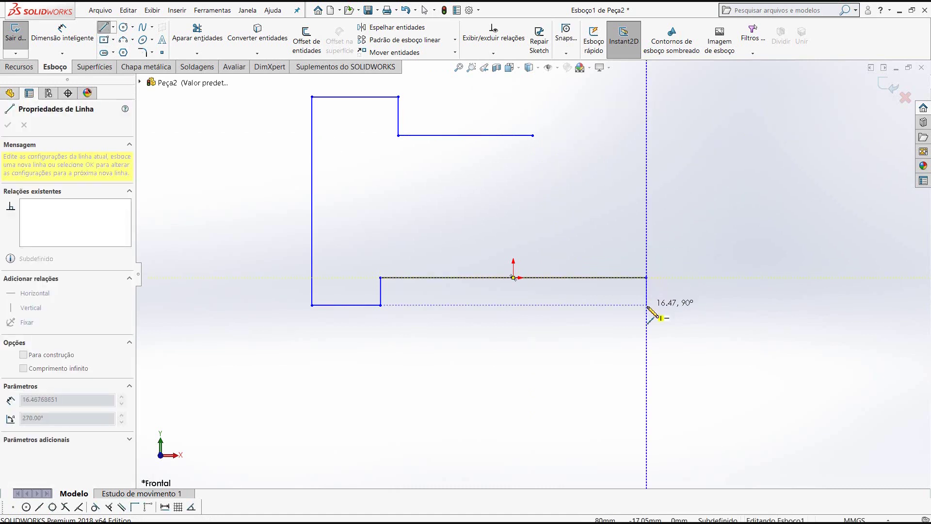
left_click(646, 305)
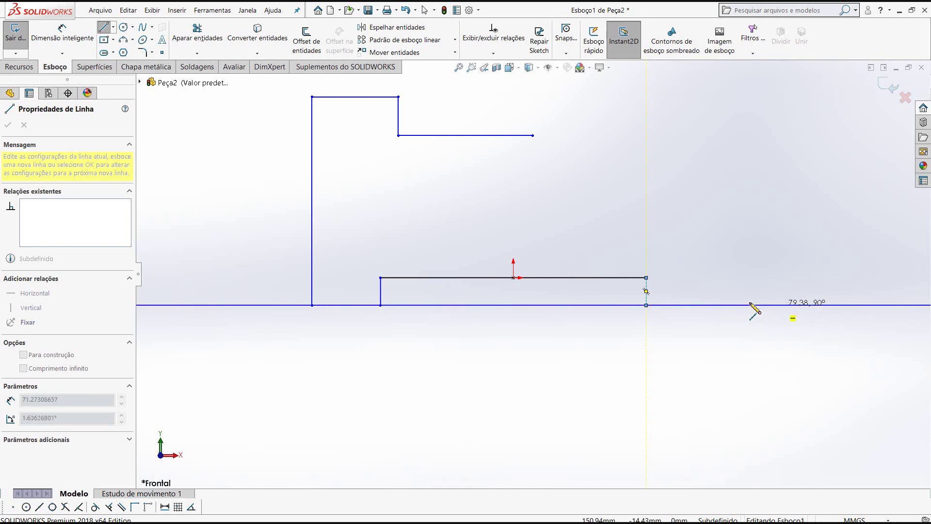
left_click(798, 305)
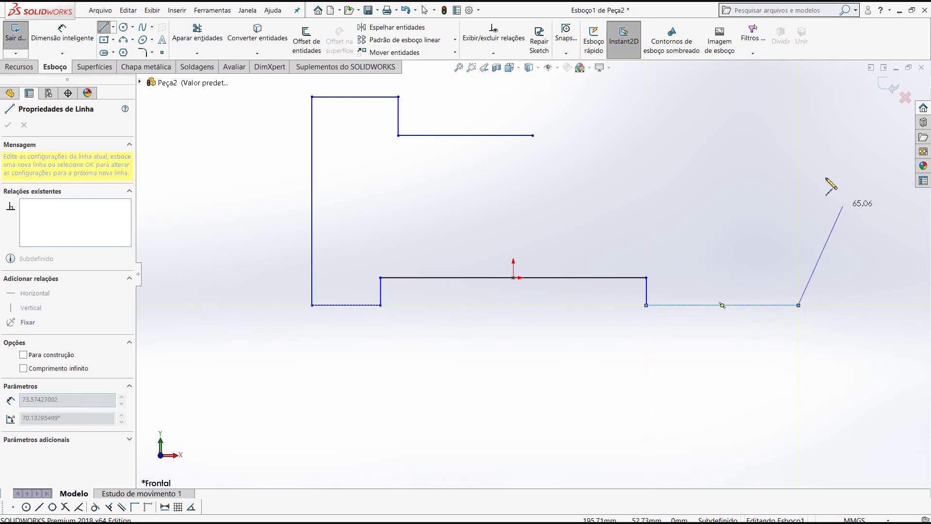
left_click(798, 208)
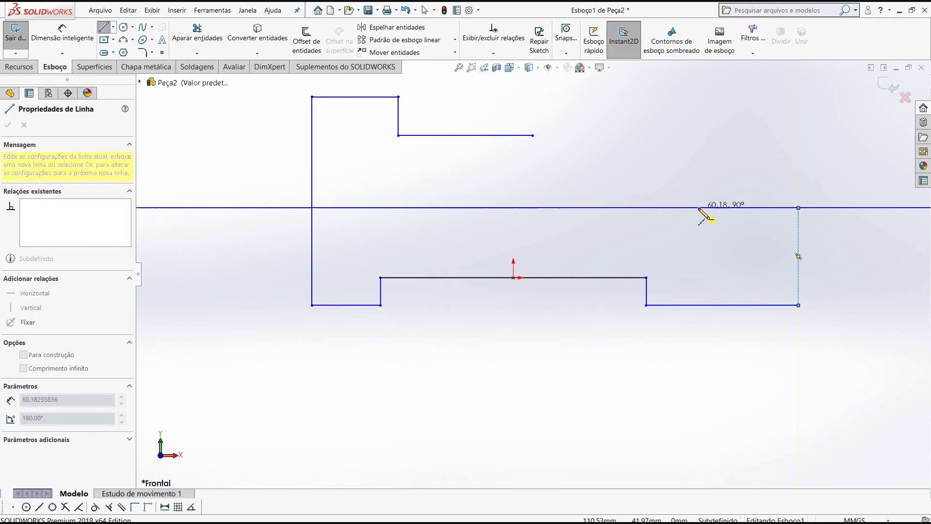
right_click(699, 207)
left_click(733, 228)
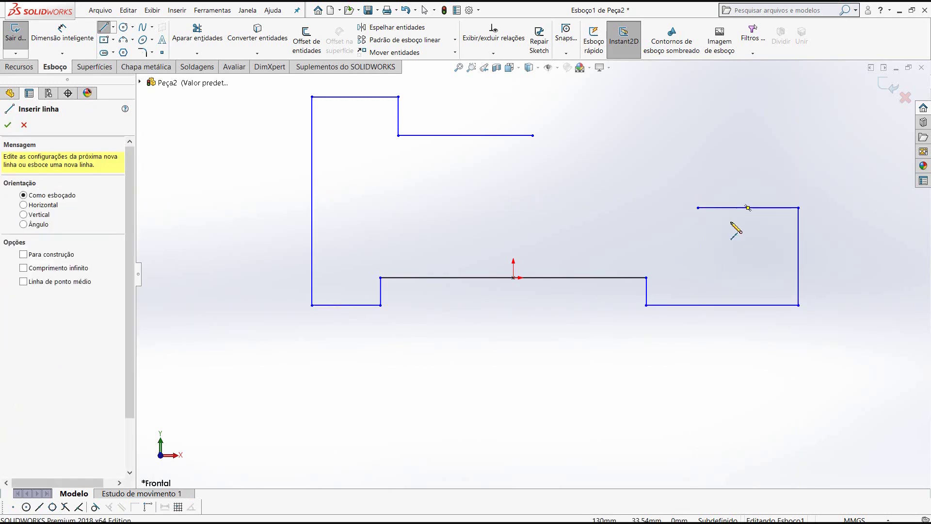
key("Escape")
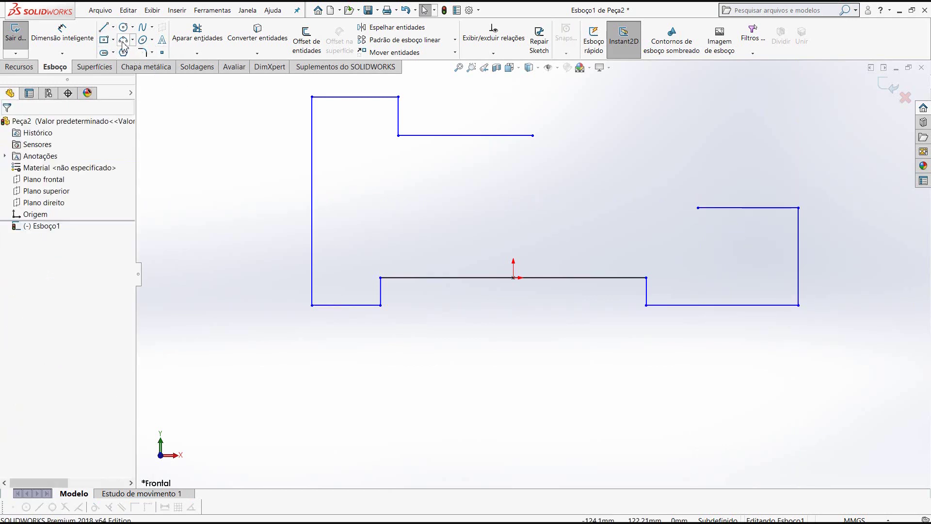
Join the open upper edge to the short right top edge with an inward-bowing three-point arc.
left_click(125, 41)
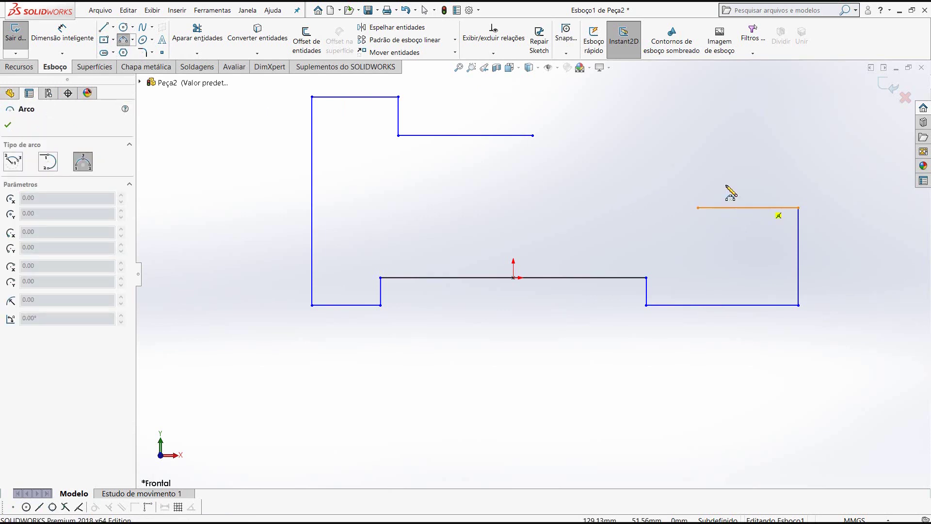
left_click(533, 136)
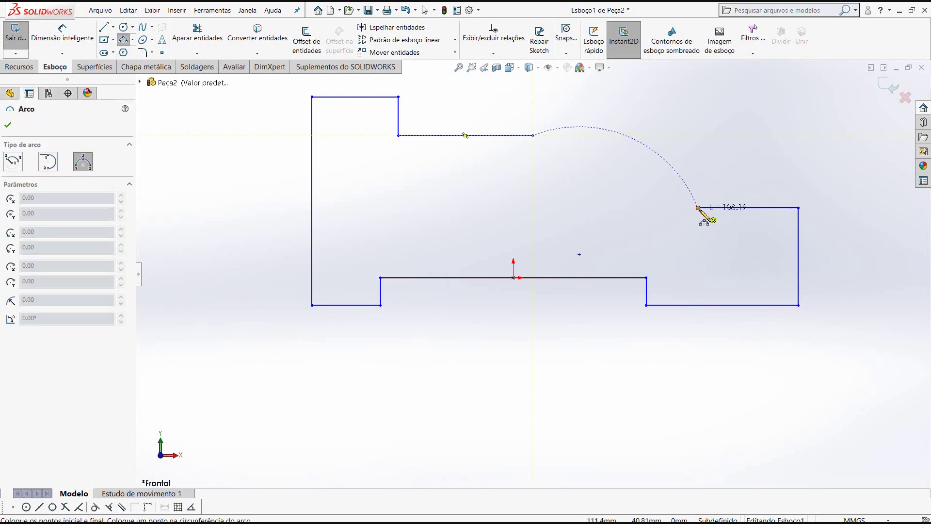
left_click(697, 207)
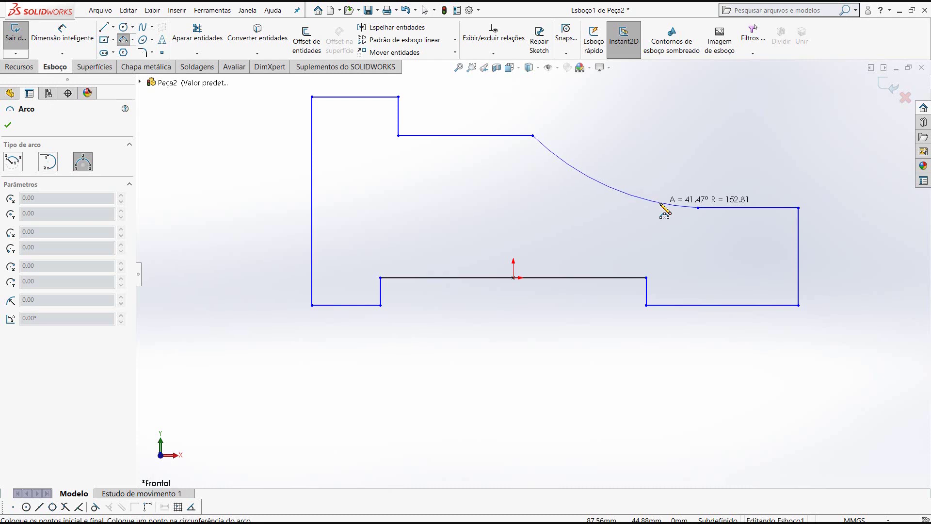
left_click(659, 209)
right_click(504, 201)
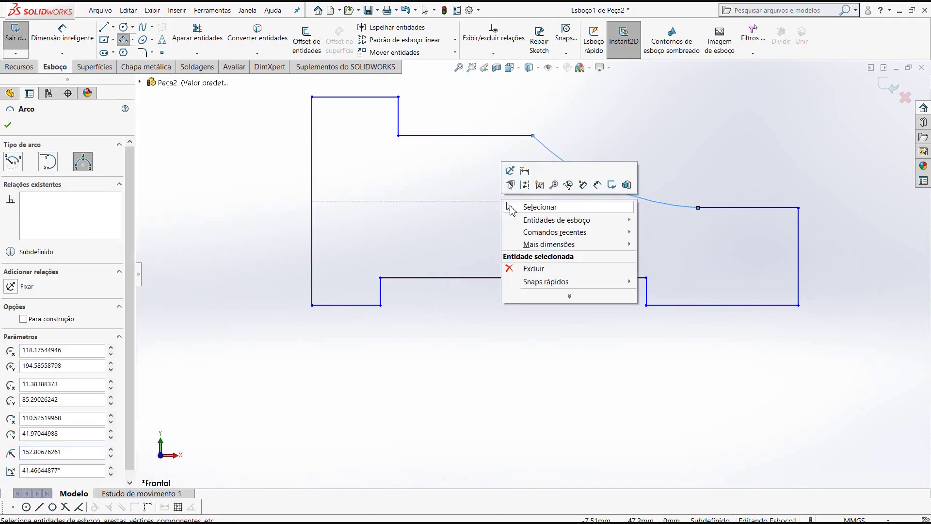
left_click(514, 206)
scroll(528, 183, "up", 2)
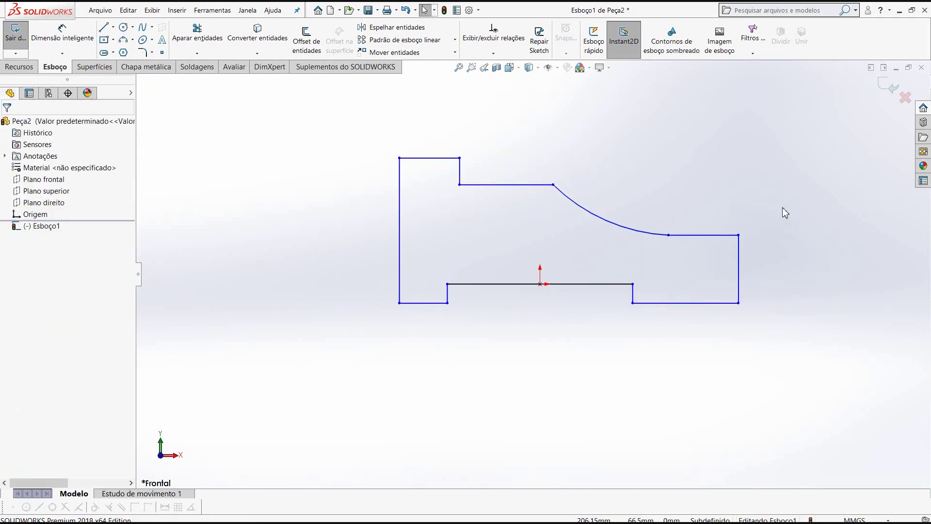
scroll(784, 210, "down", 1)
scroll(572, 277, "up", 1)
scroll(577, 274, "down", 1)
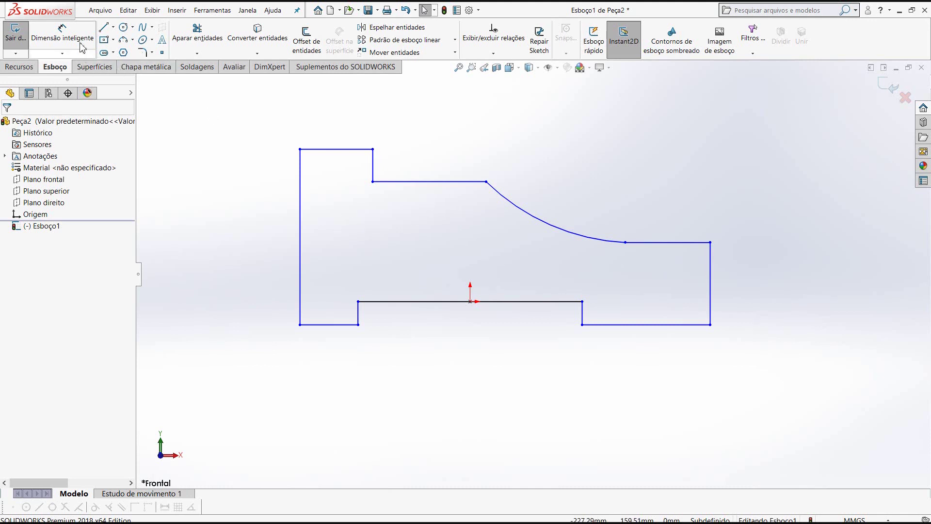
Dimension both top horizontal edges to 20 mm, then select the left vertical edge.
left_click(64, 42)
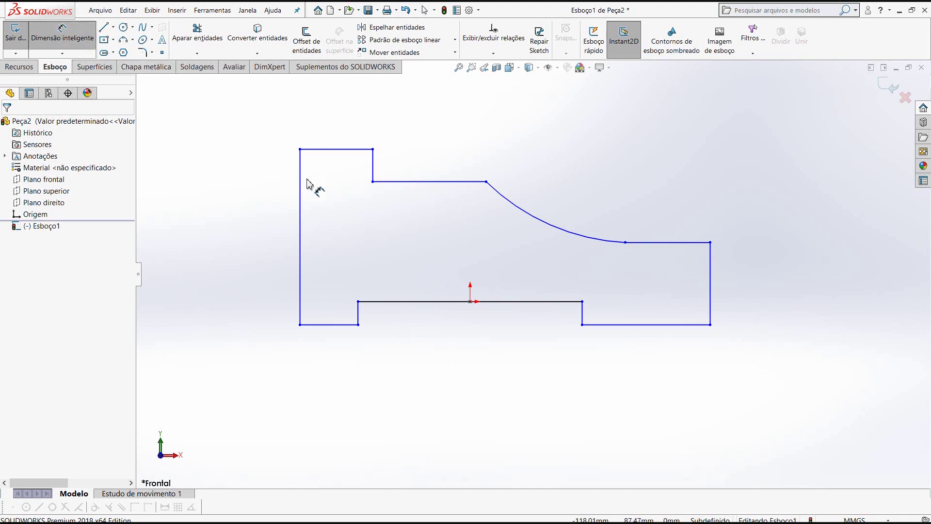
left_click(329, 149)
left_click(337, 126)
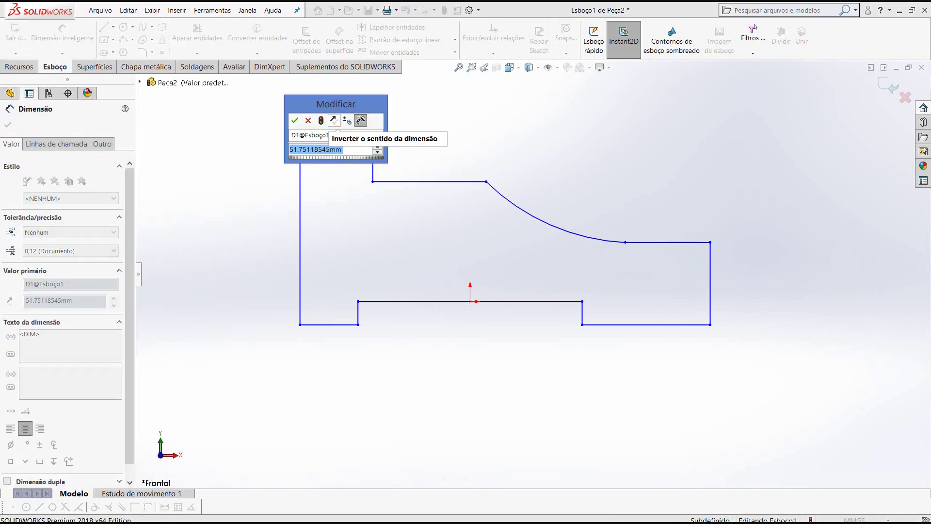
type("20")
key("Return")
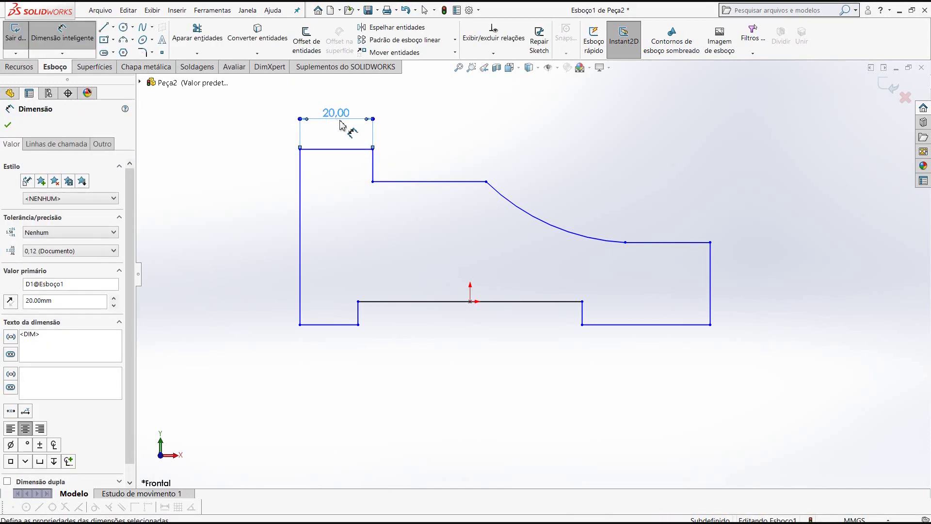
left_click(422, 182)
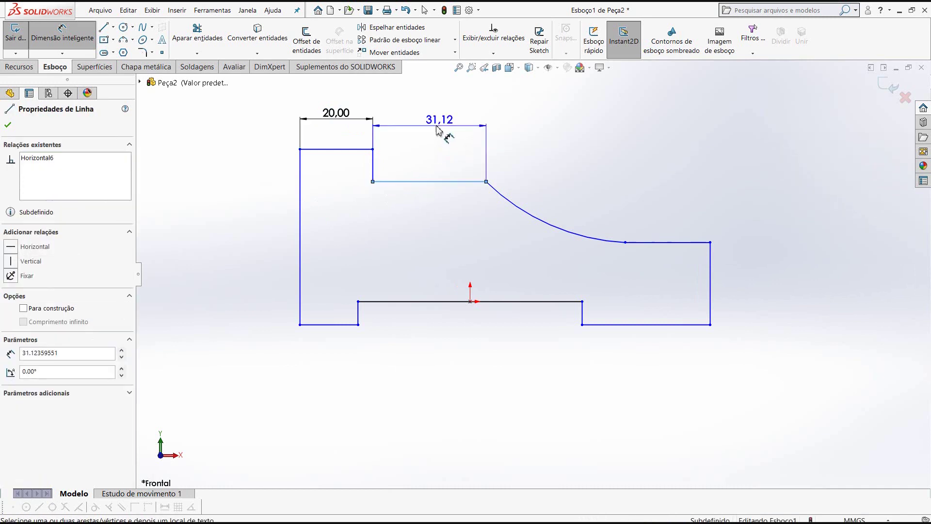
left_click(429, 122)
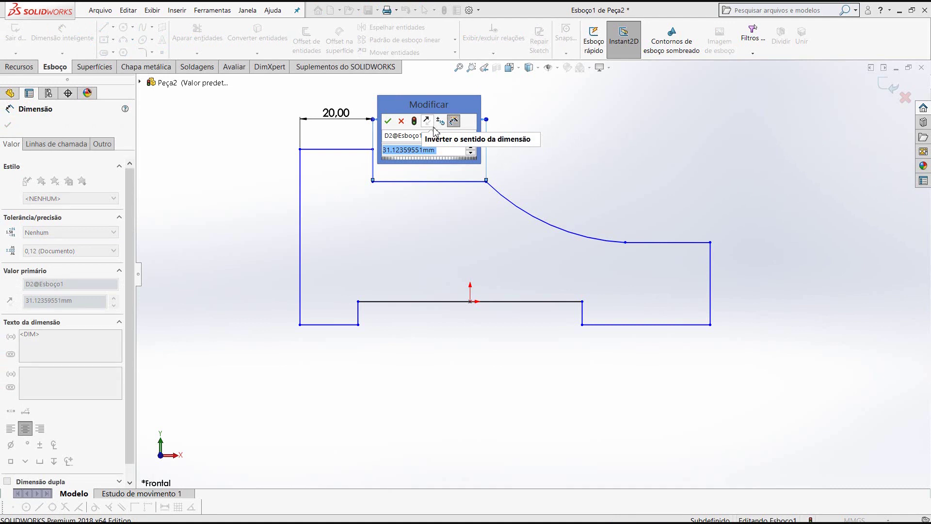
type("20")
key("Return")
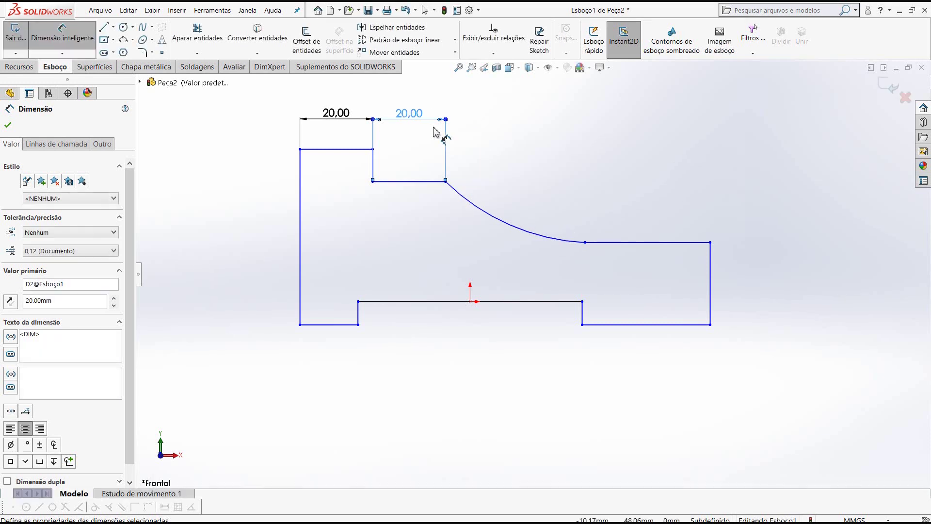
left_click(301, 252)
Set the left edge height dimension to 50 mm.
left_click(269, 248)
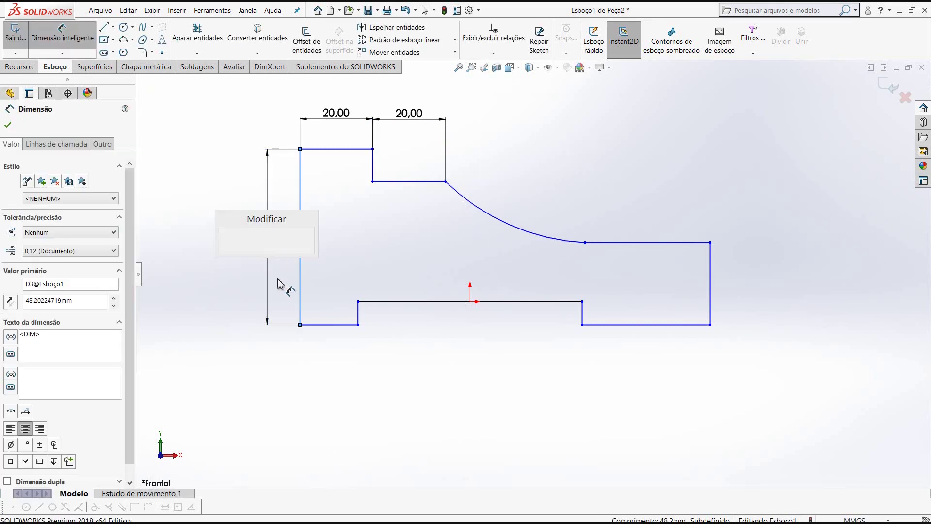
mouse_move(220, 277)
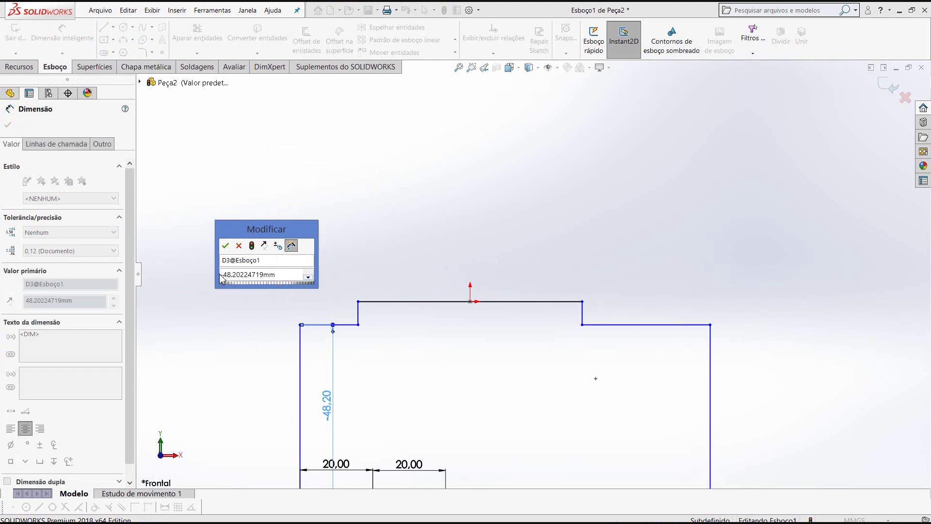
left_click(239, 246)
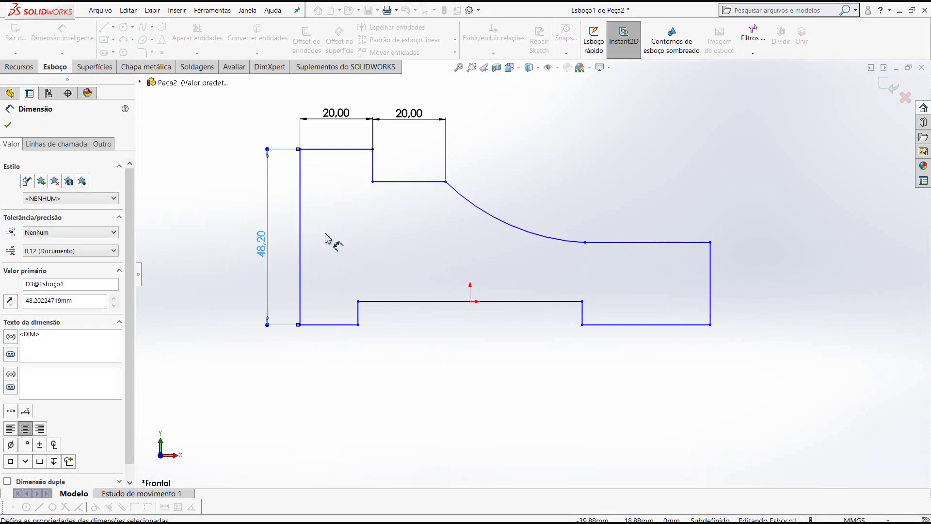
double_click(266, 249)
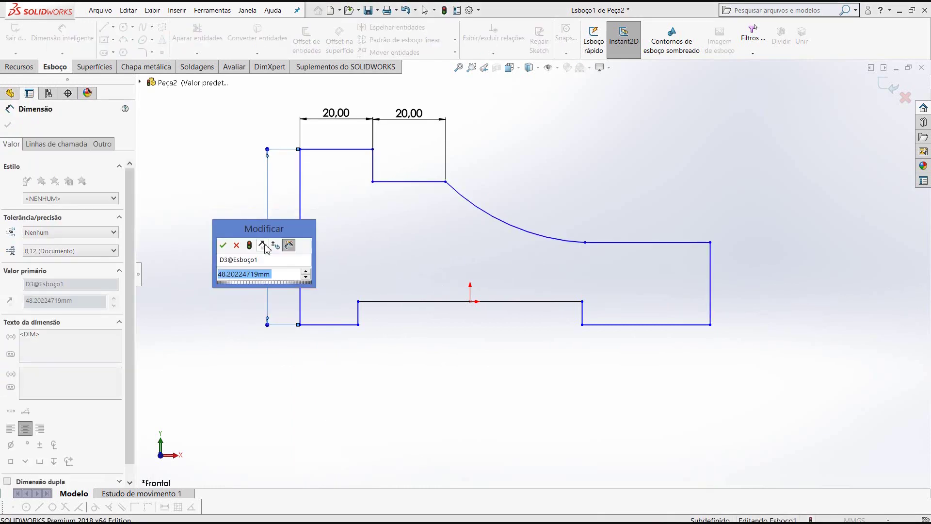
type("50")
key("Return")
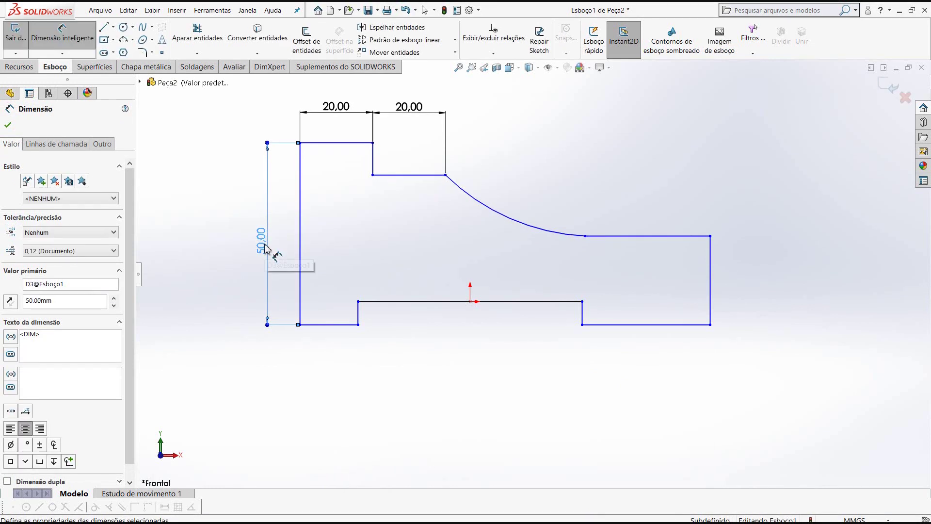
Dimension the three bottom edges to 20, 55 and 20 mm.
left_click(331, 324)
left_click(332, 365)
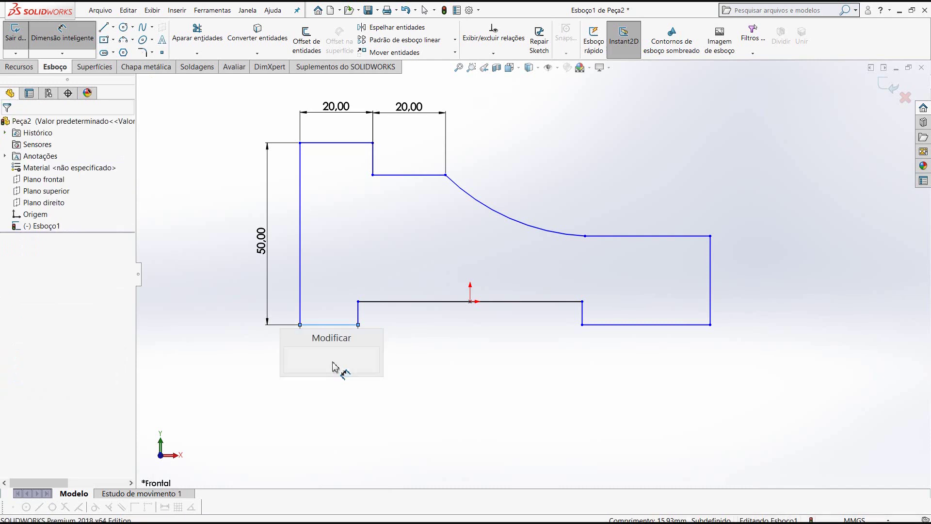
type("20")
key("Return")
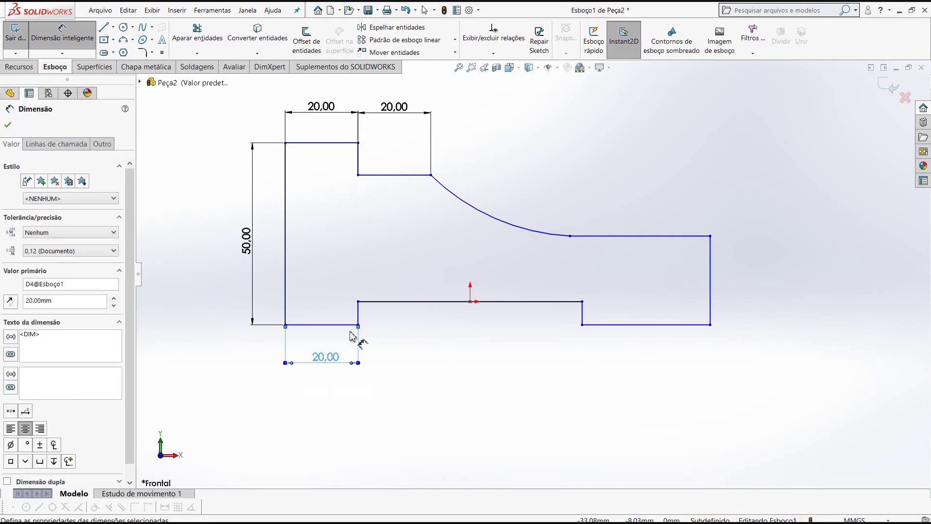
left_click(380, 303)
left_click(442, 369)
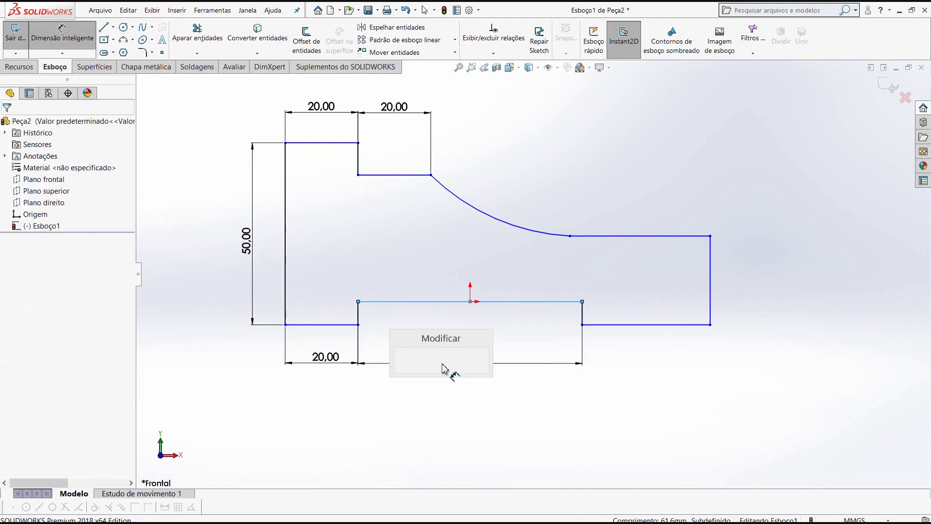
type("55")
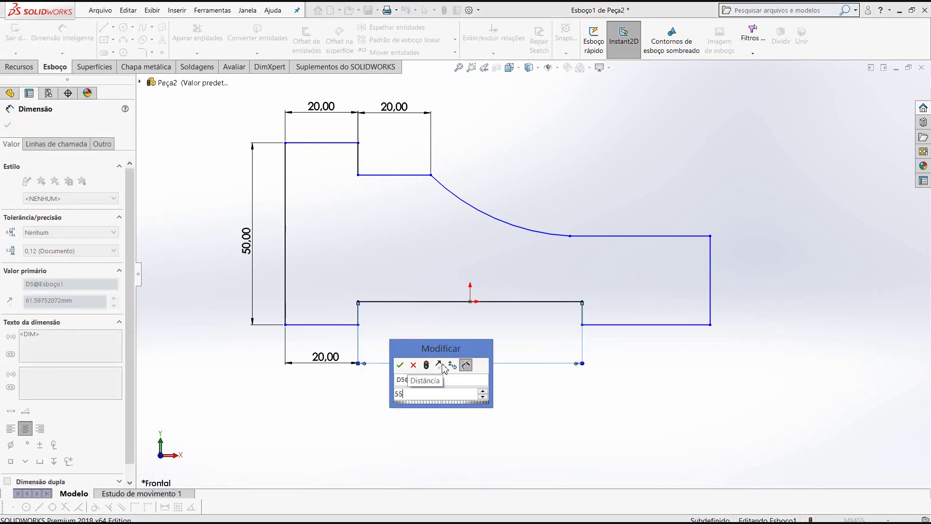
key("Return")
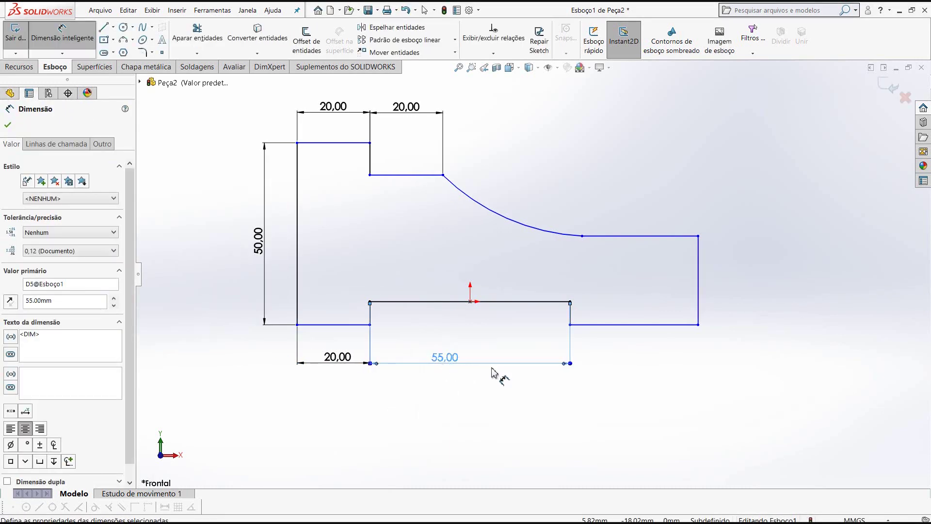
left_click(632, 325)
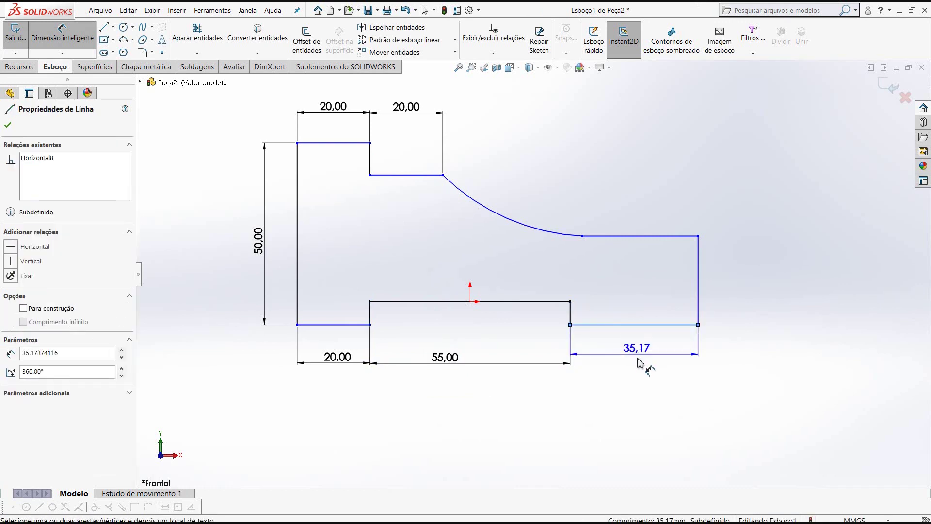
left_click(640, 367)
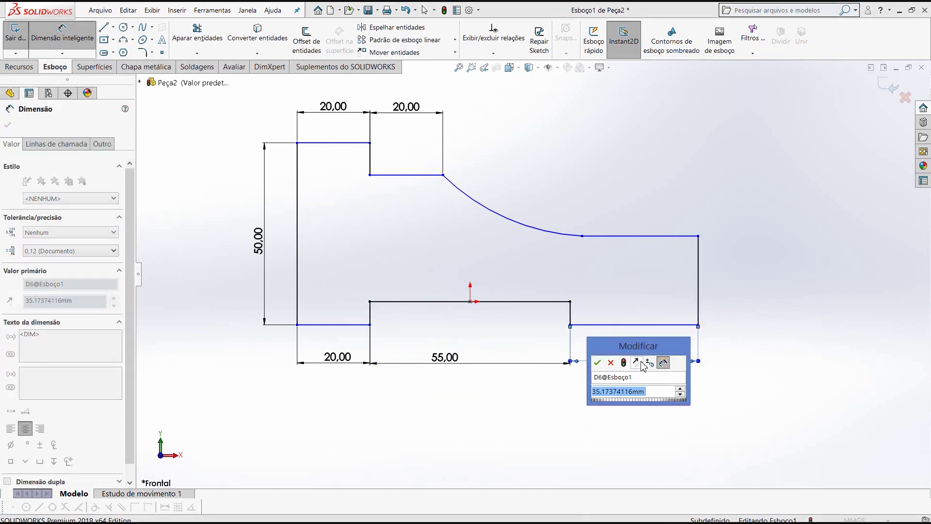
type("20")
key("Return")
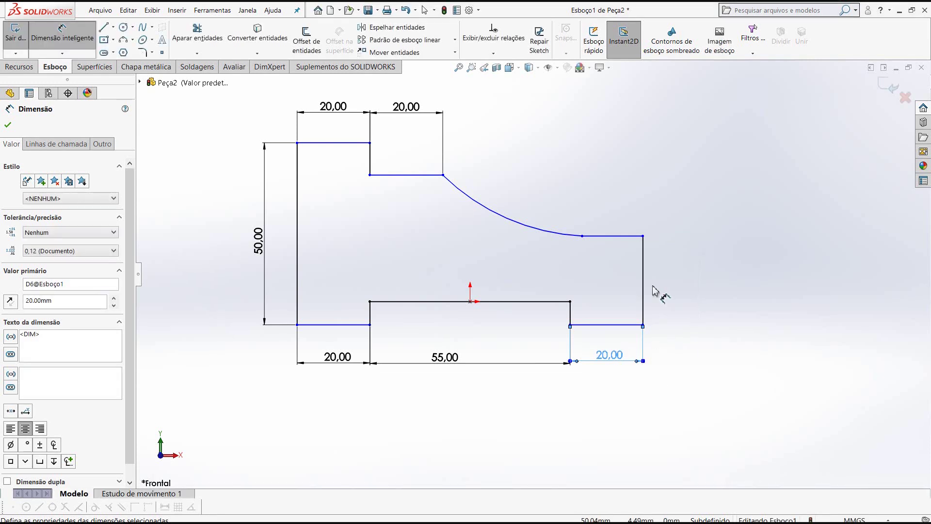
Set the right vertical edge height to 20 mm.
left_click(688, 291)
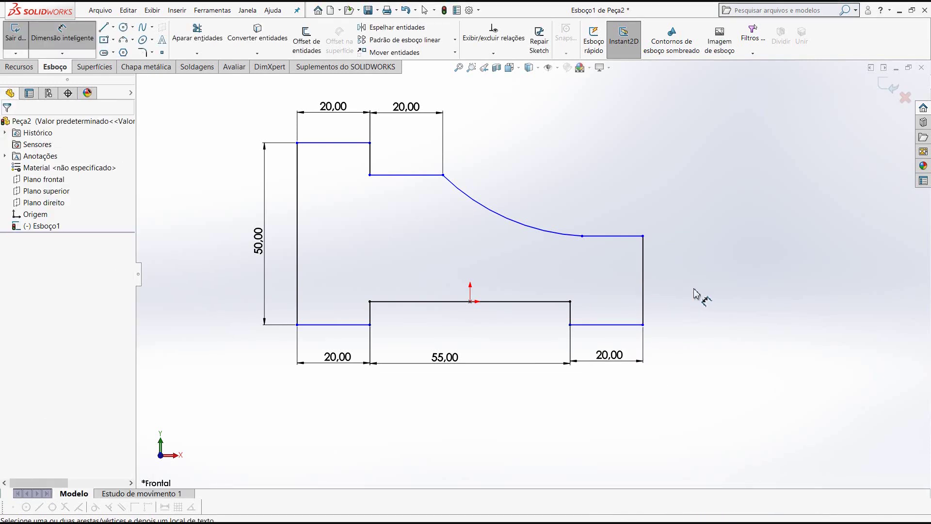
left_click(644, 292)
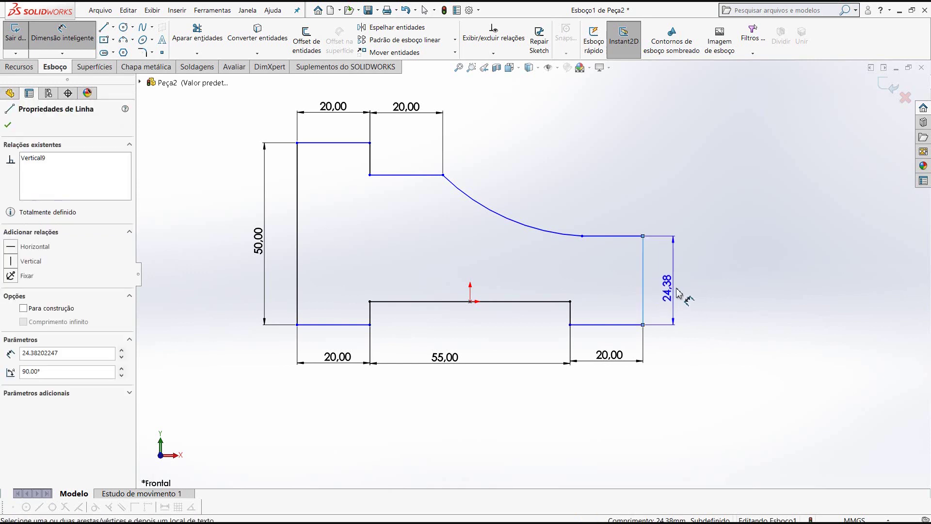
left_click(678, 290)
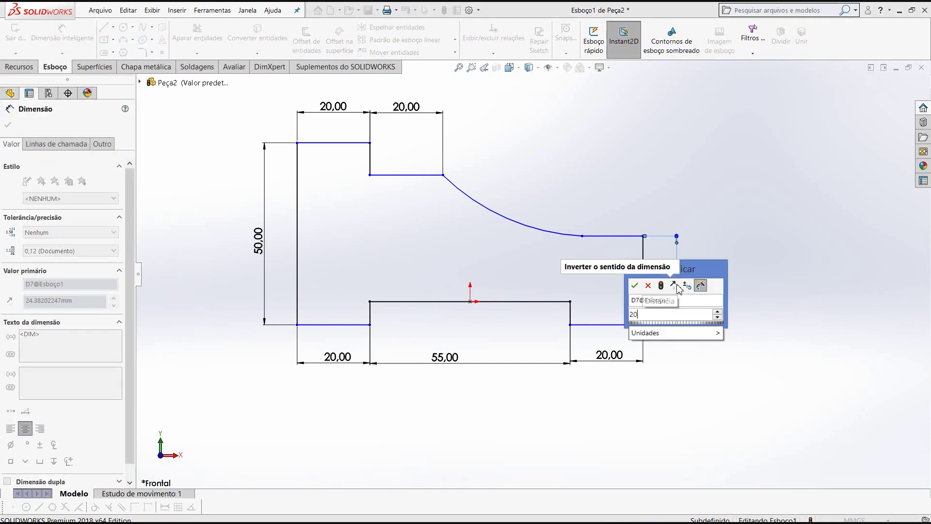
type("20")
left_click(635, 286)
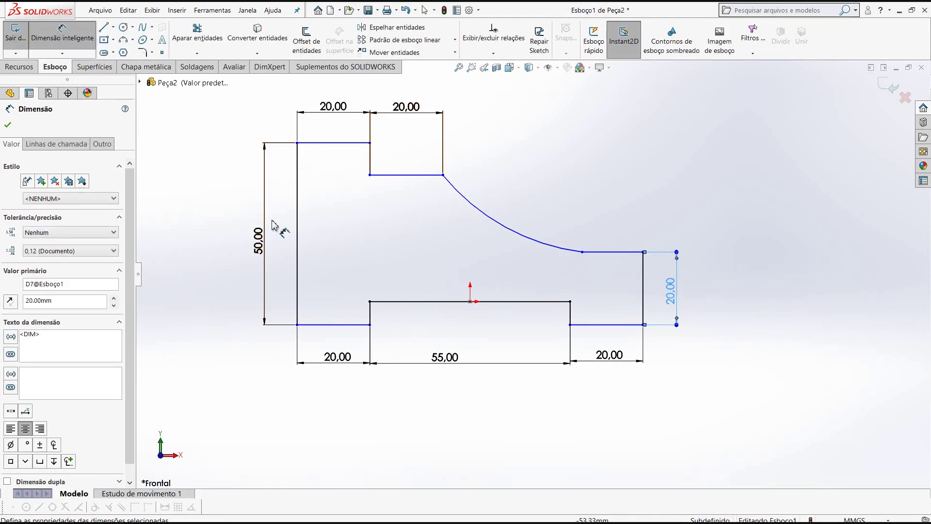
Dimension the lower step to 10 mm and the upper step to 8 mm.
left_click(370, 314)
left_click(341, 280)
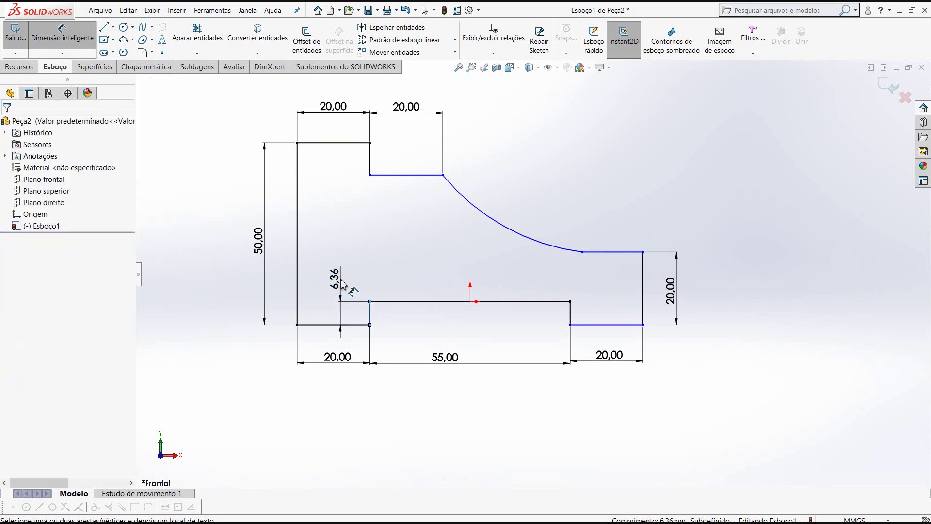
type("10")
key("Return")
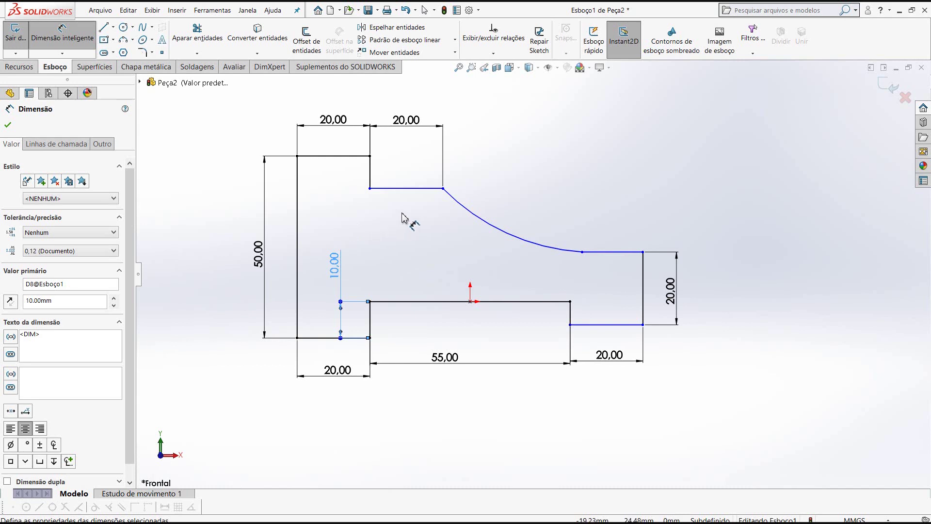
left_click(375, 177)
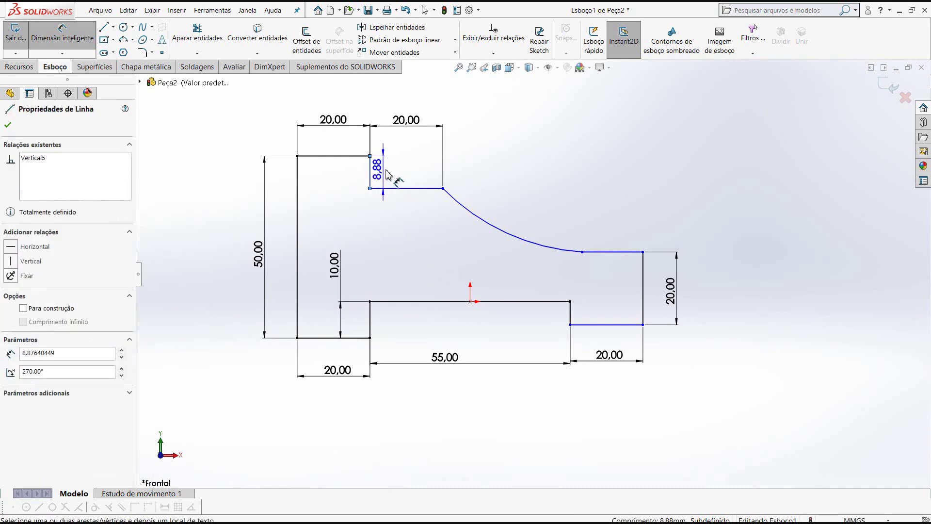
left_click(395, 176)
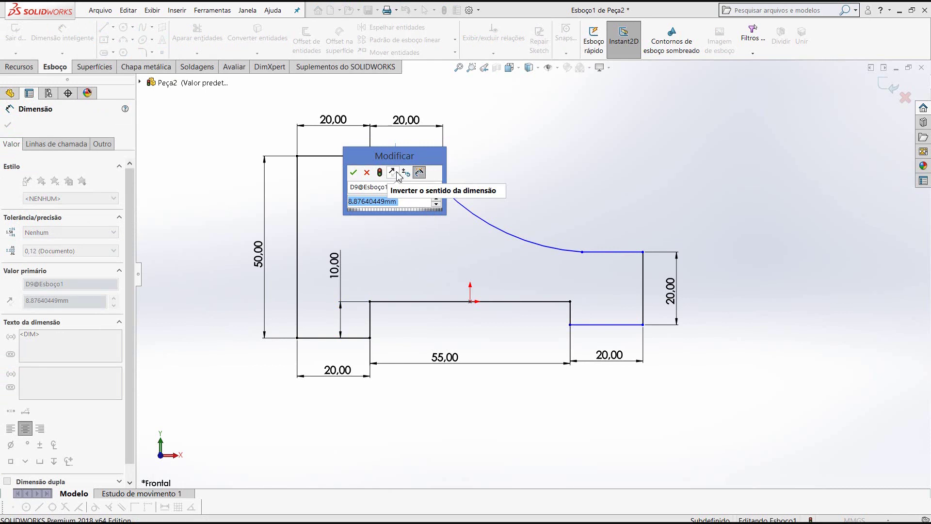
type("8")
key("Return")
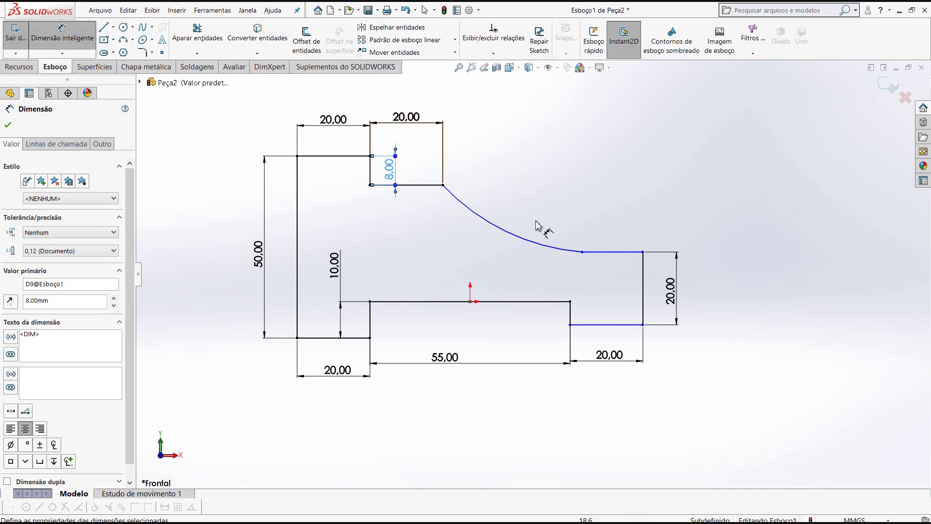
left_click(539, 228)
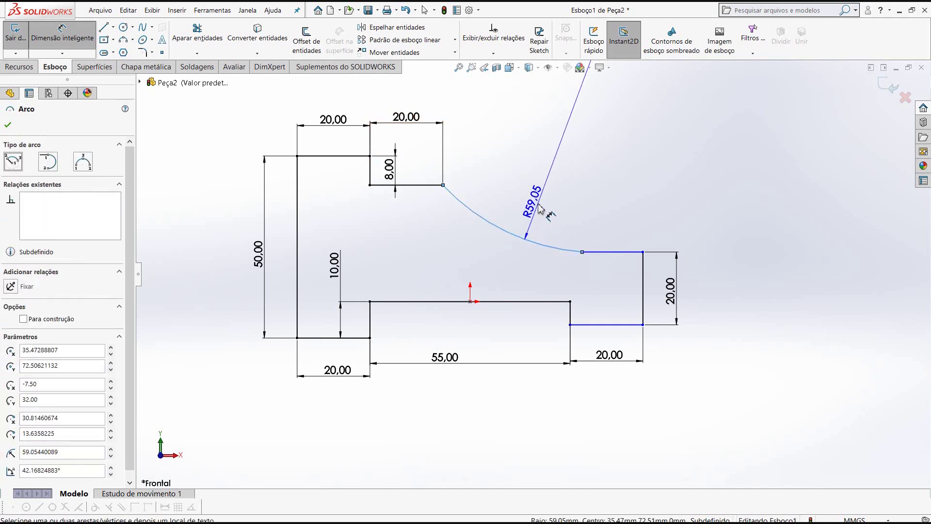
left_click(537, 205)
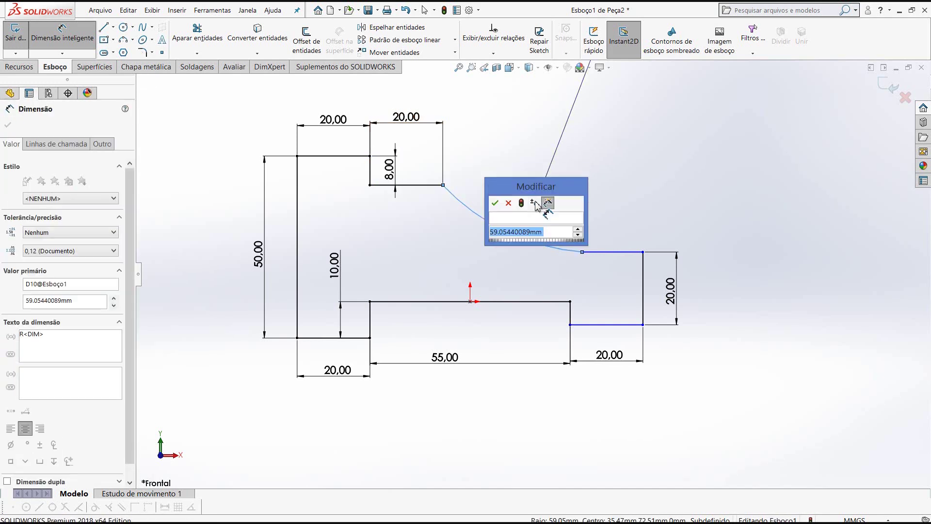
type("60")
key("Return")
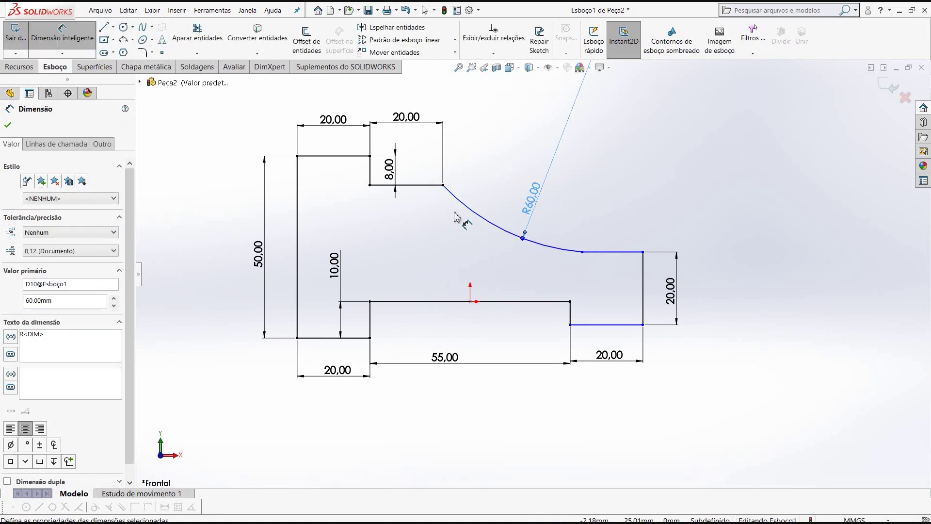
left_click(7, 126)
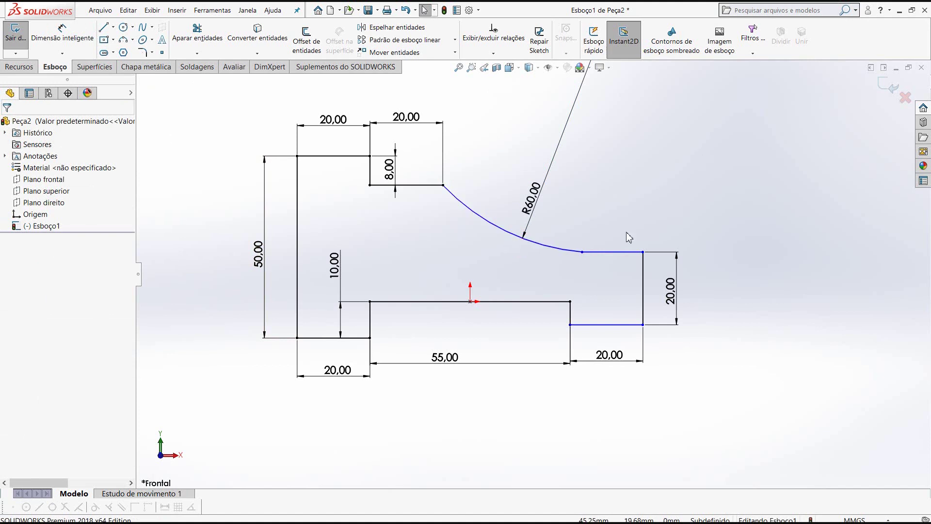
scroll(597, 244, "up", 3)
scroll(626, 238, "down", 2)
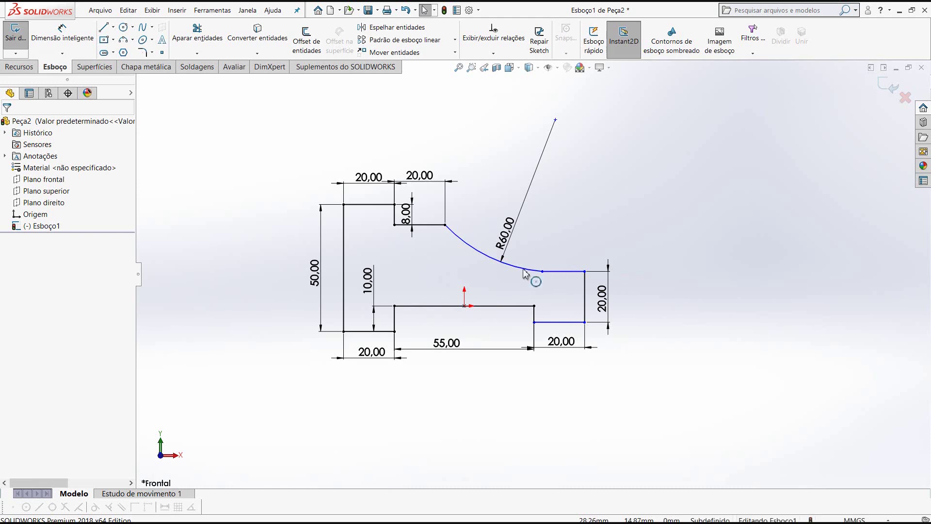
left_click(62, 34)
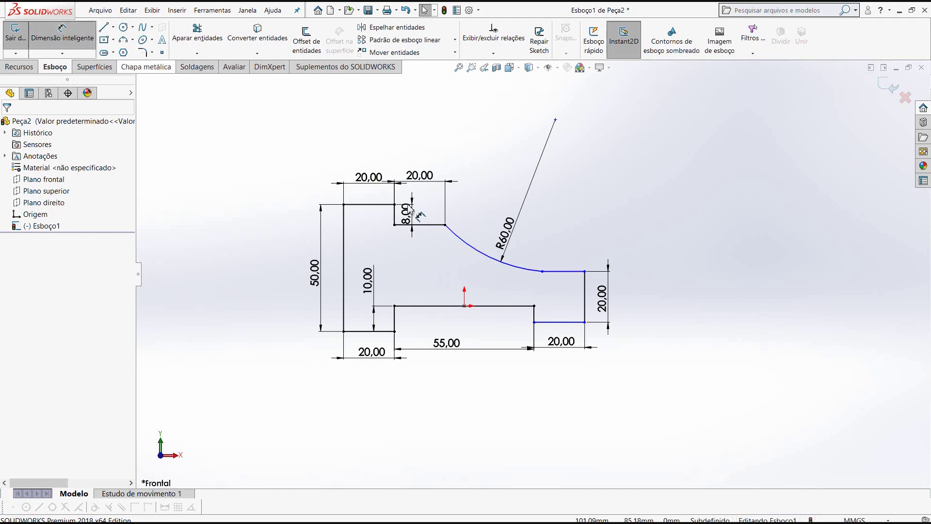
left_click(436, 226)
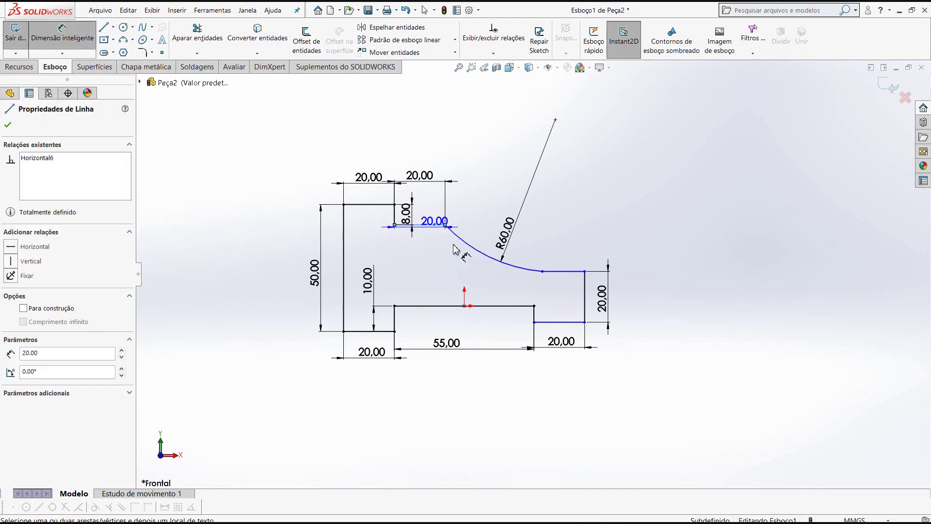
left_click(542, 271)
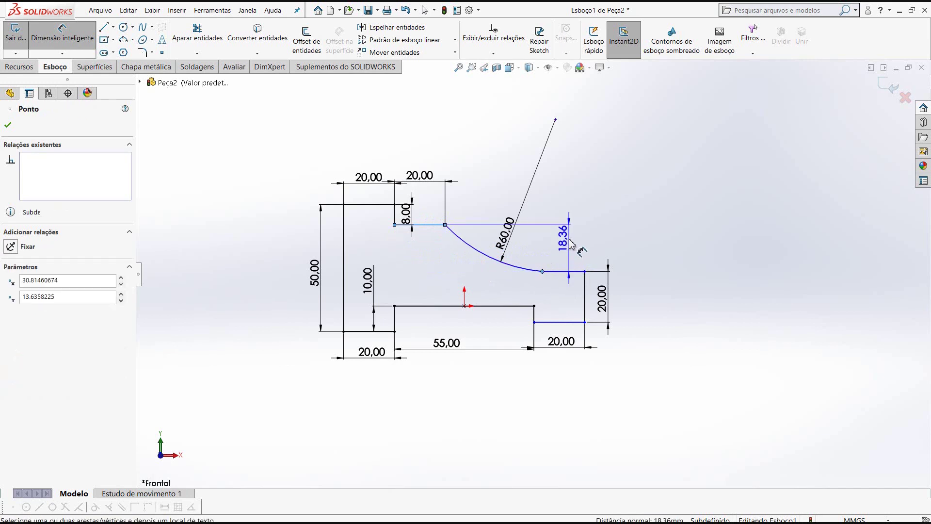
left_click(577, 250)
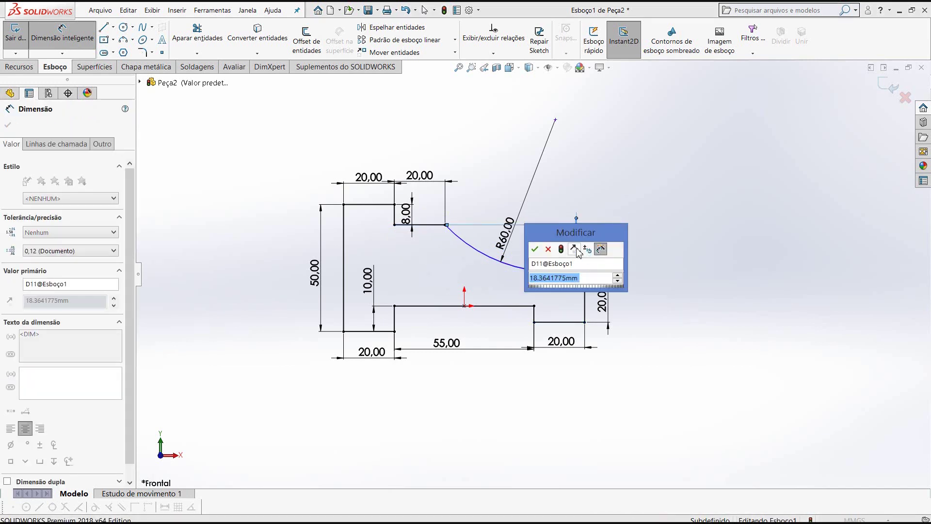
type("20")
key("Return")
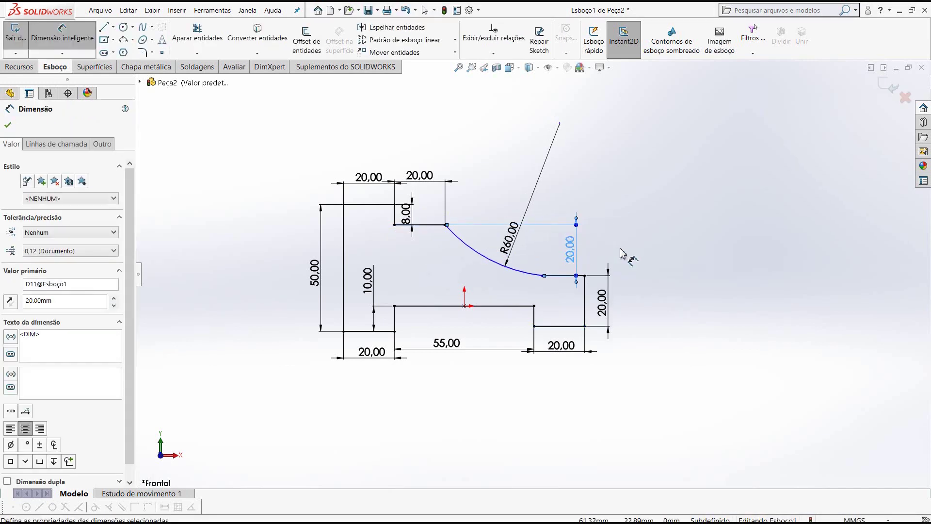
scroll(478, 380, "down", 1)
scroll(492, 376, "down", 2)
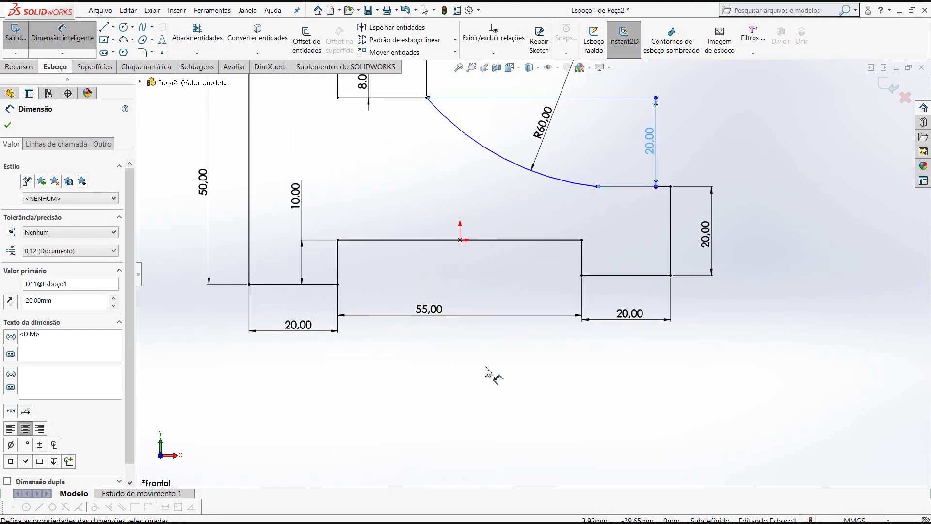
left_click(582, 262)
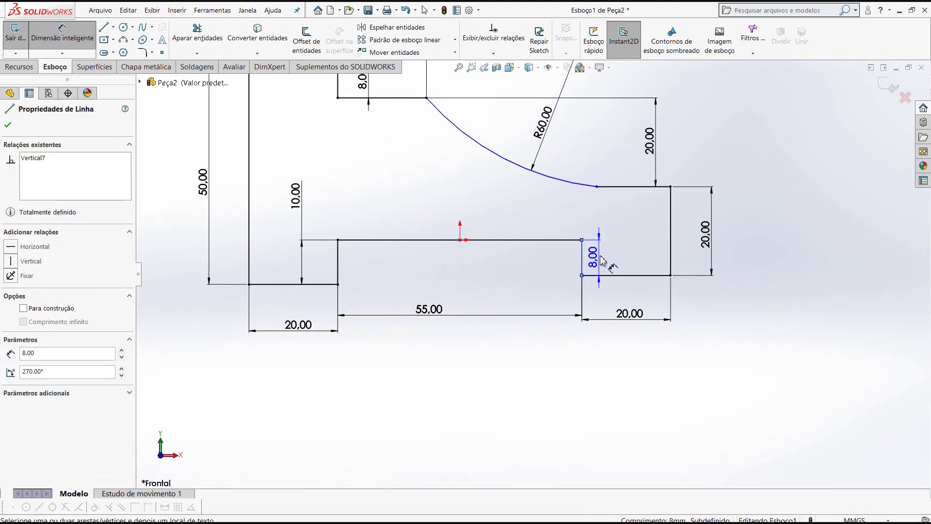
left_click(603, 260)
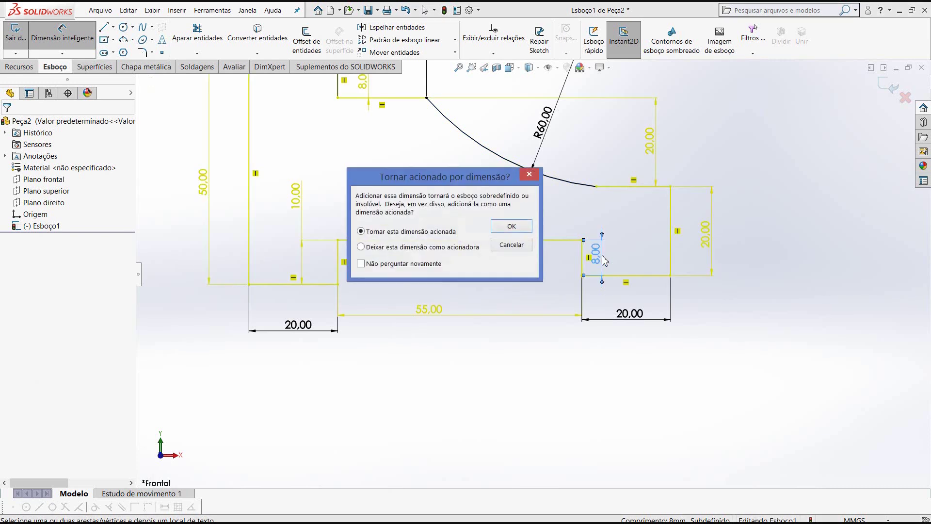
left_click(523, 246)
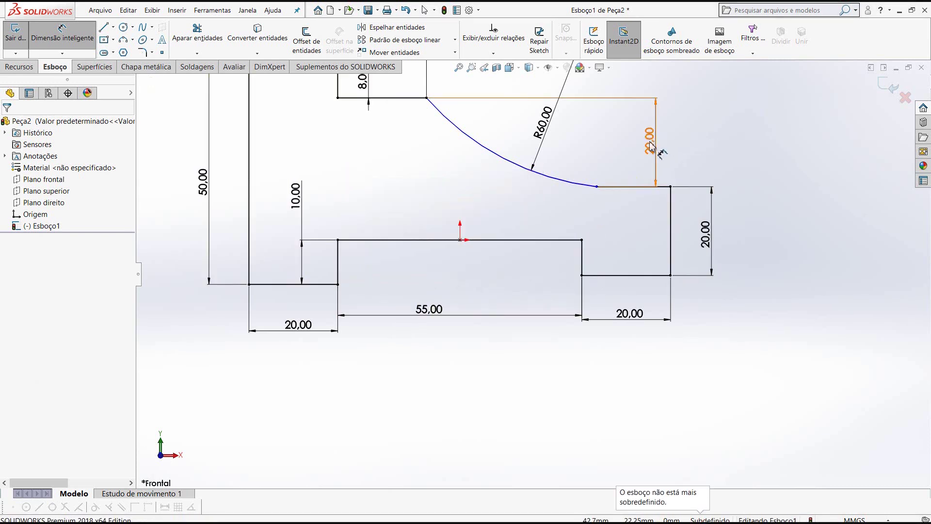
left_click(657, 146)
key("Return")
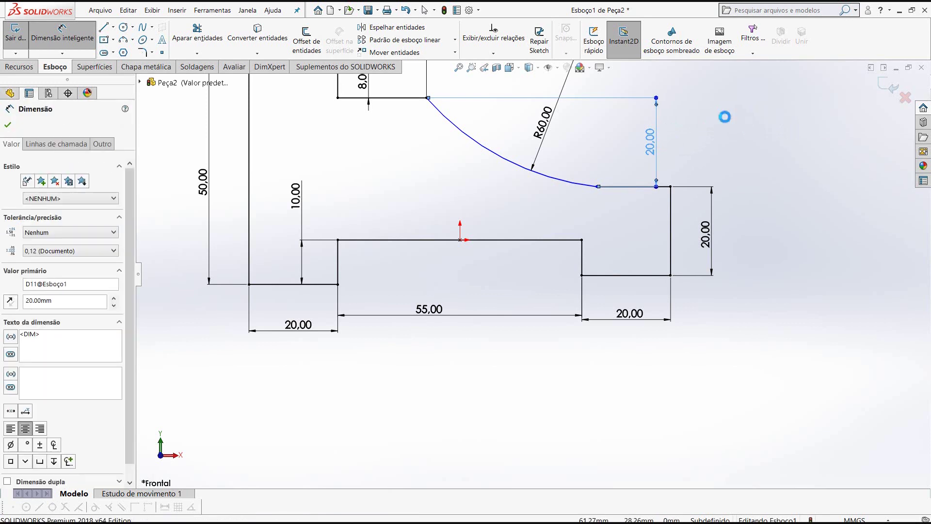
key("Delete")
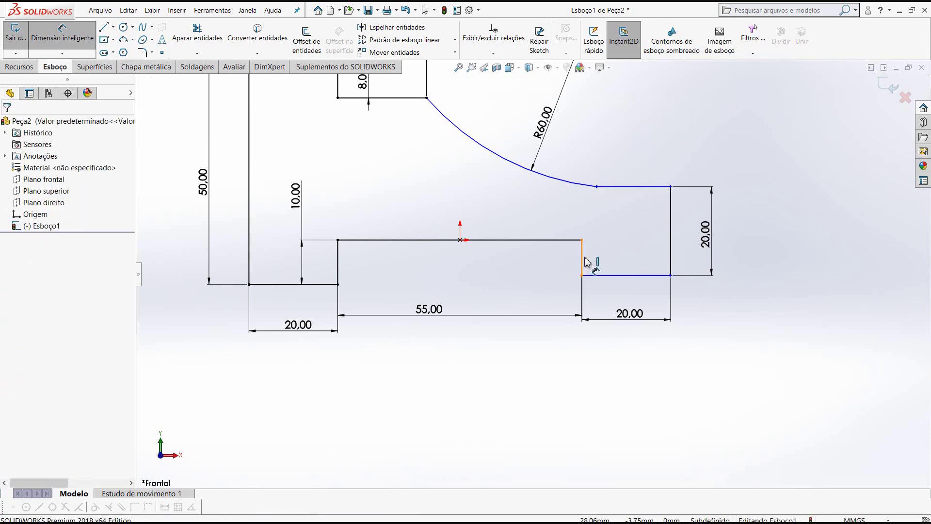
Dimension the short lower-right vertical step line to 10 mm.
left_click(583, 262)
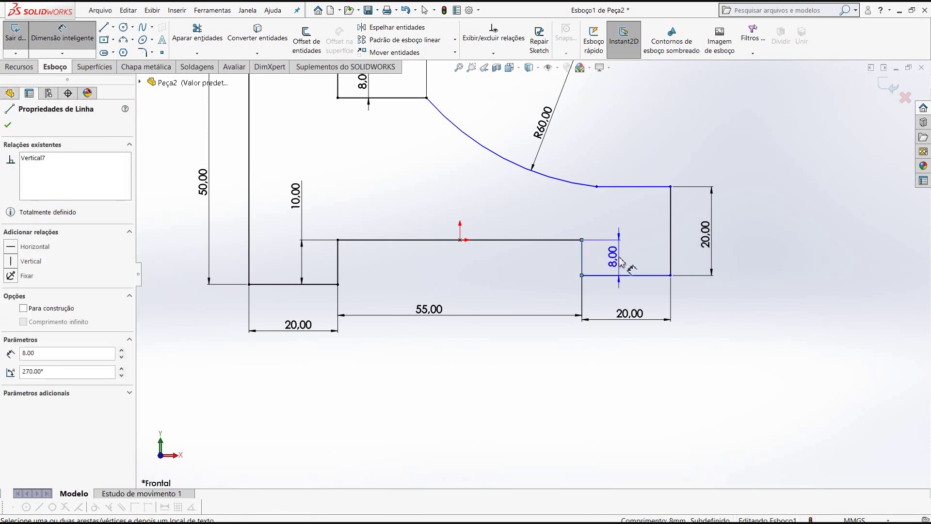
left_click(618, 261)
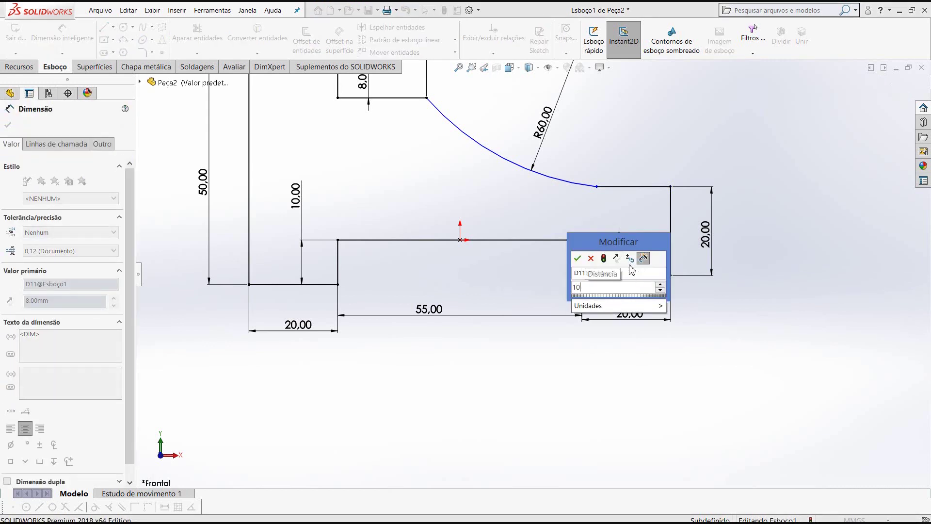
type("10")
key("Return")
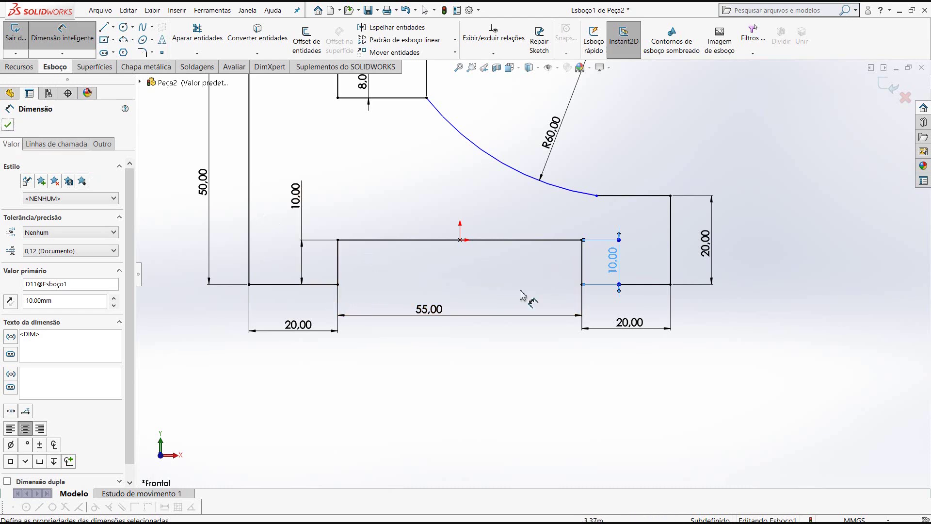
scroll(535, 291, "down", 2)
scroll(531, 252, "down", 1)
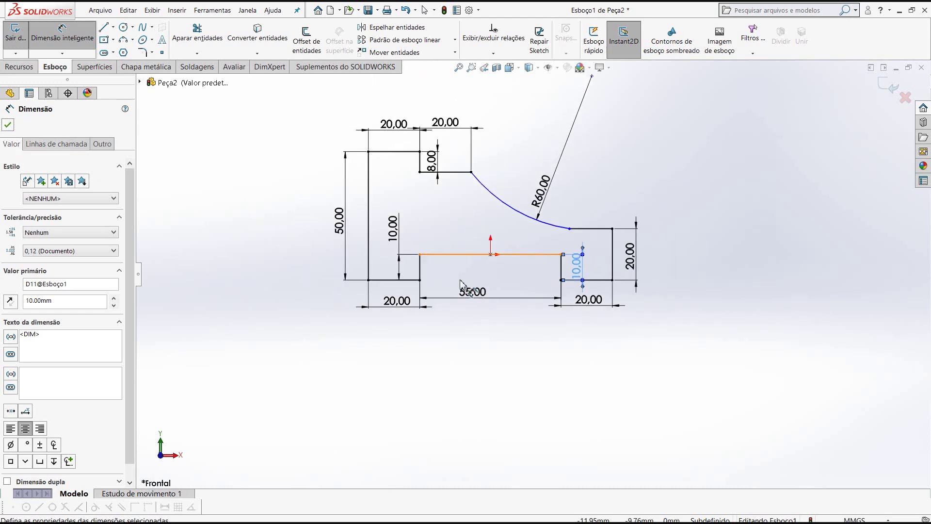
scroll(463, 281, "down", 2)
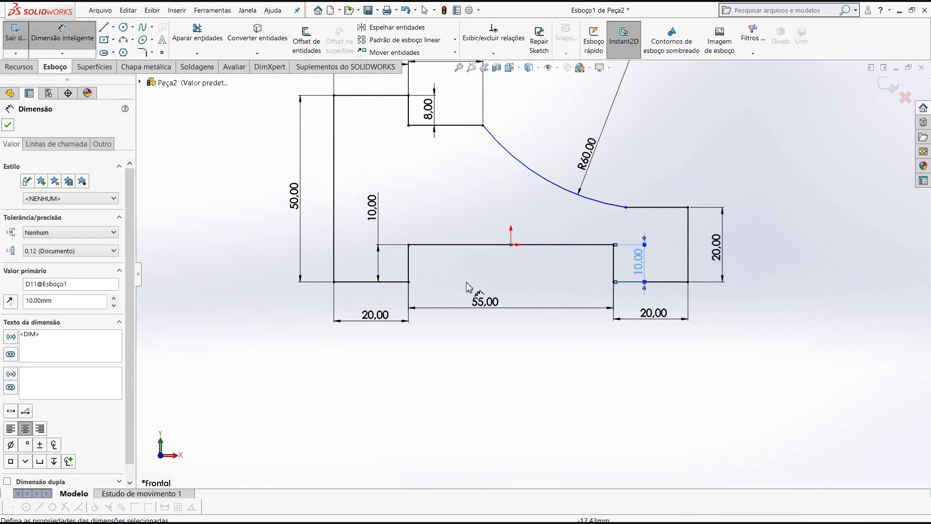
scroll(467, 291, "up", 1)
scroll(509, 281, "down", 1)
scroll(606, 267, "down", 1)
scroll(647, 258, "down", 2)
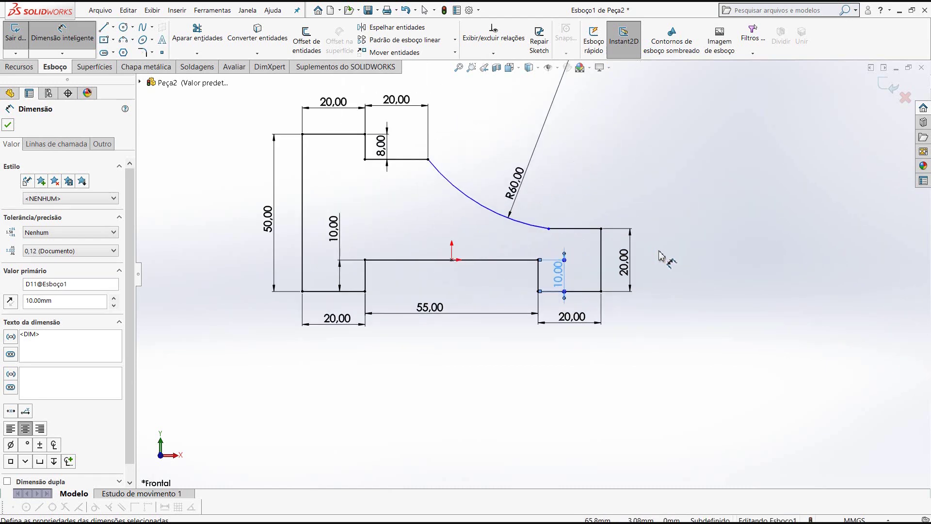
scroll(653, 251, "up", 1)
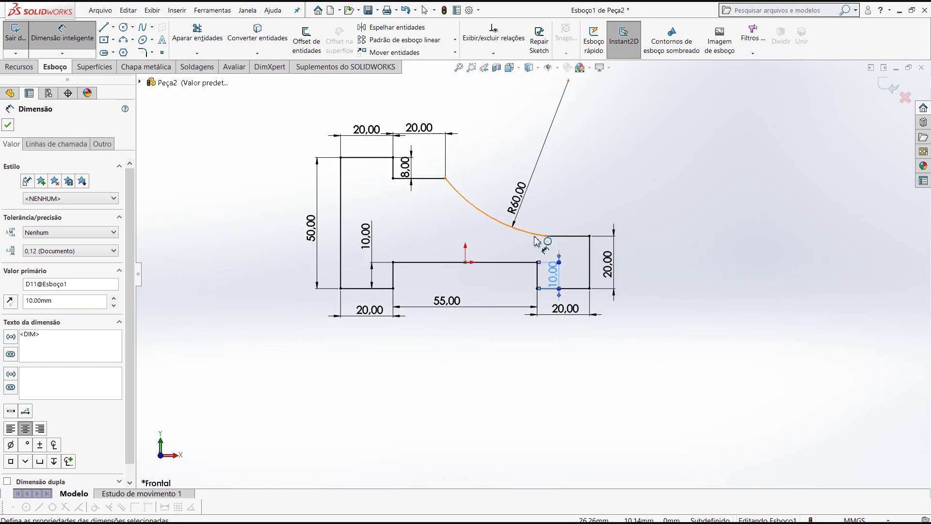
scroll(543, 250, "up", 1)
scroll(492, 194, "up", 1)
scroll(491, 219, "down", 2)
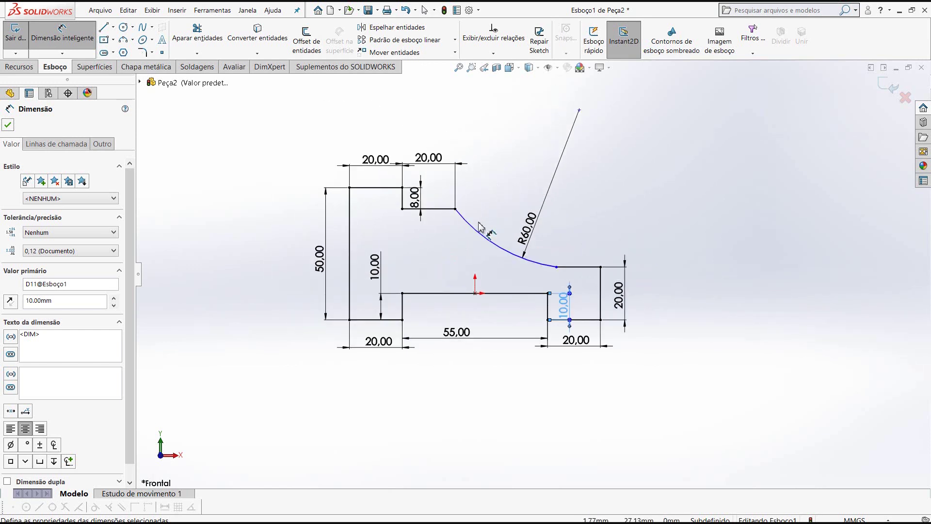
left_click(448, 211)
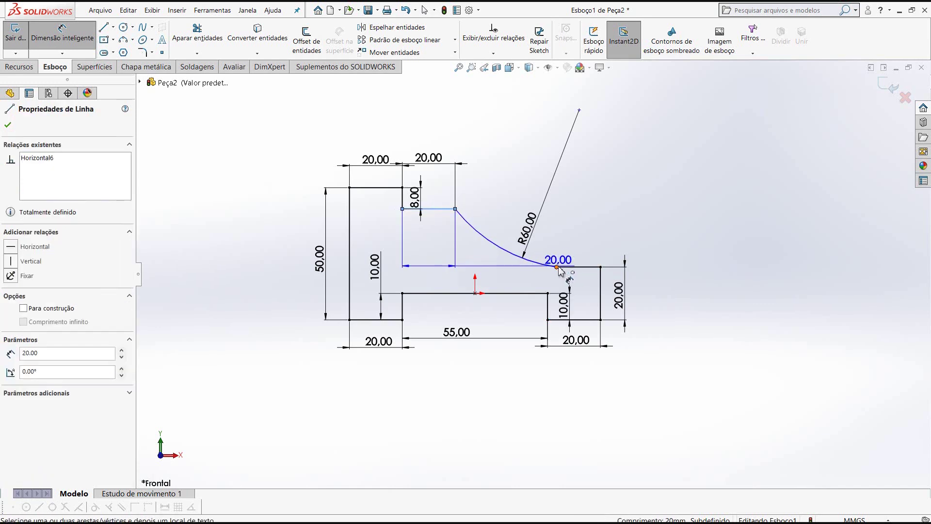
left_click(558, 267)
left_click(587, 239)
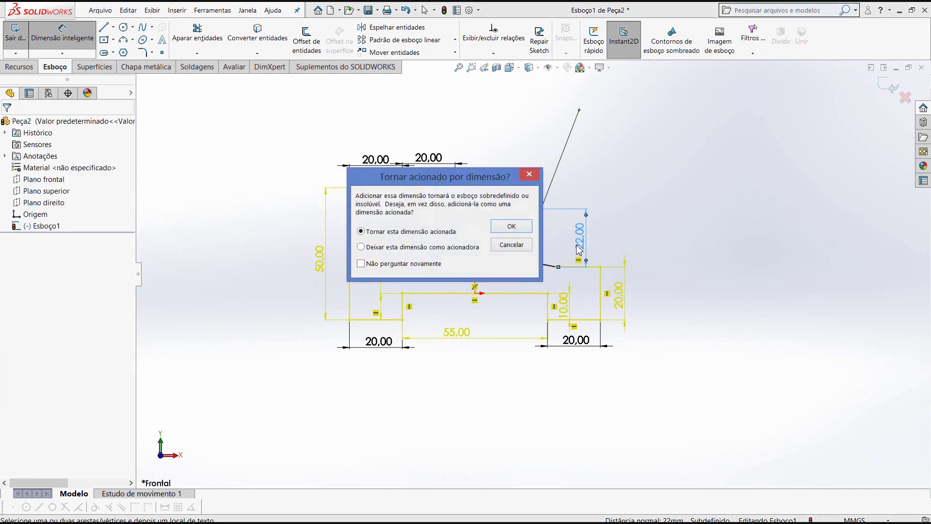
left_click(524, 250)
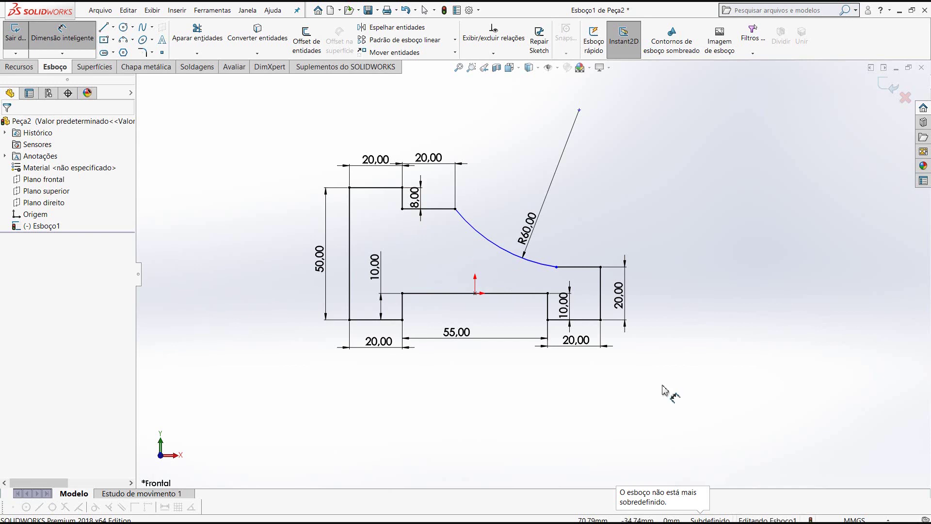
scroll(492, 243, "down", 1)
scroll(487, 248, "down", 1)
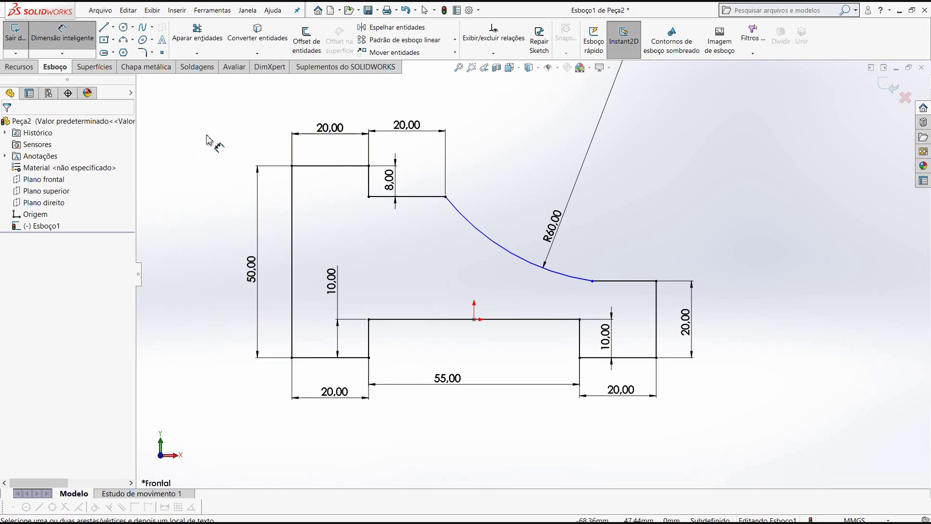
Sketch four hole circles: two in the left leg, one in the middle, one small at lower right.
left_click(124, 28)
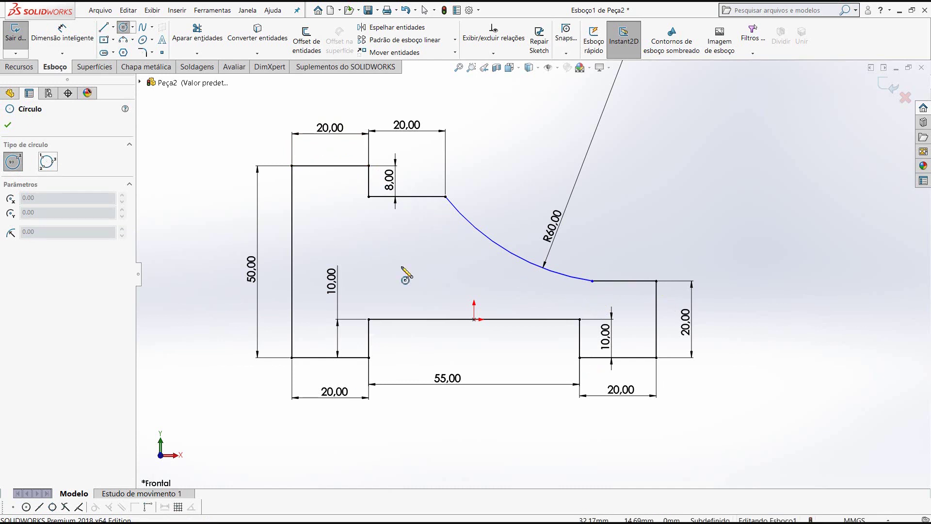
left_click(323, 197)
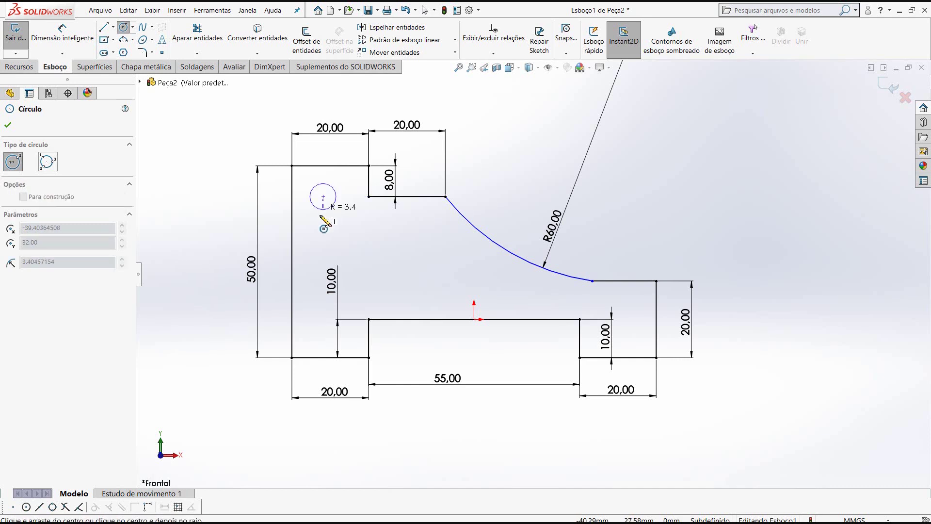
left_click(324, 217)
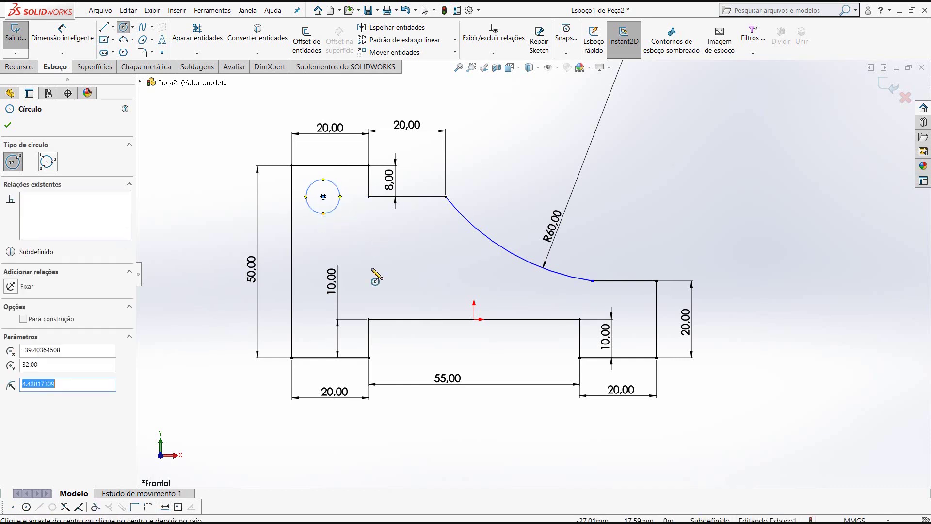
left_click(323, 329)
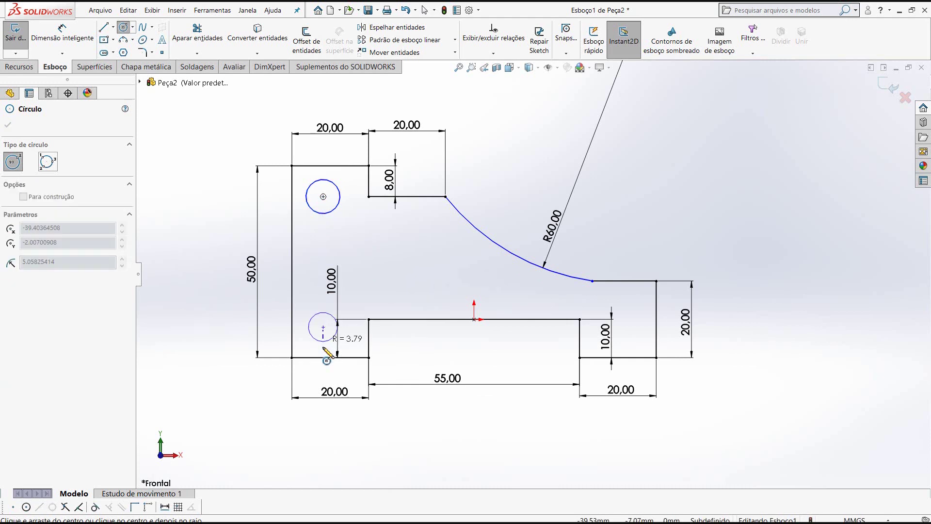
left_click(324, 347)
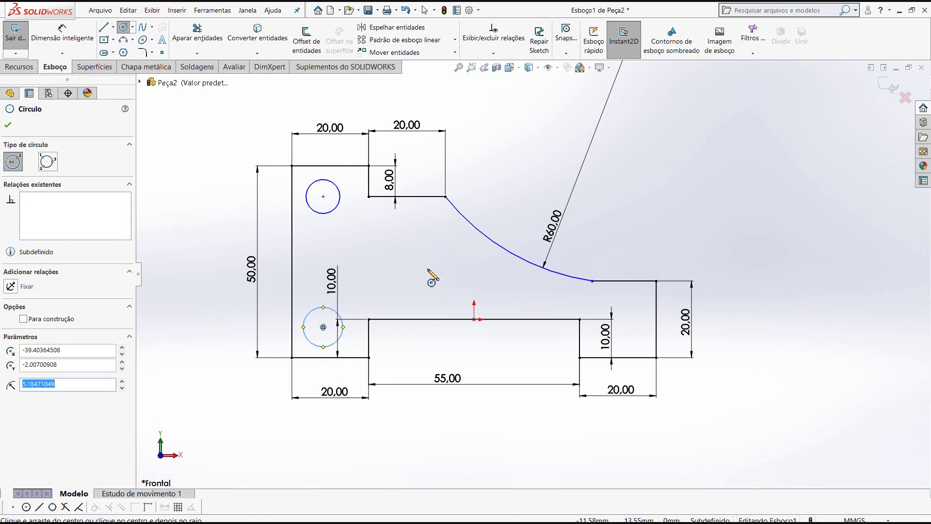
left_click(426, 269)
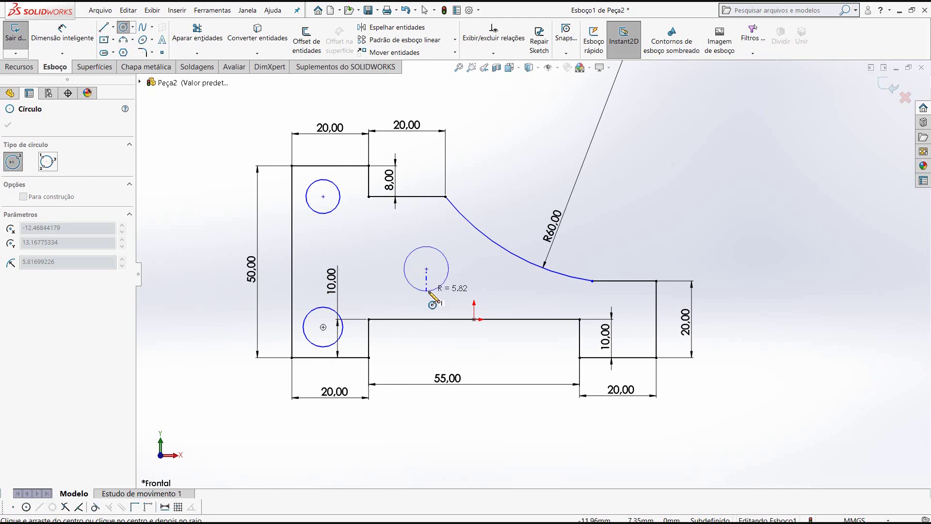
left_click(439, 284)
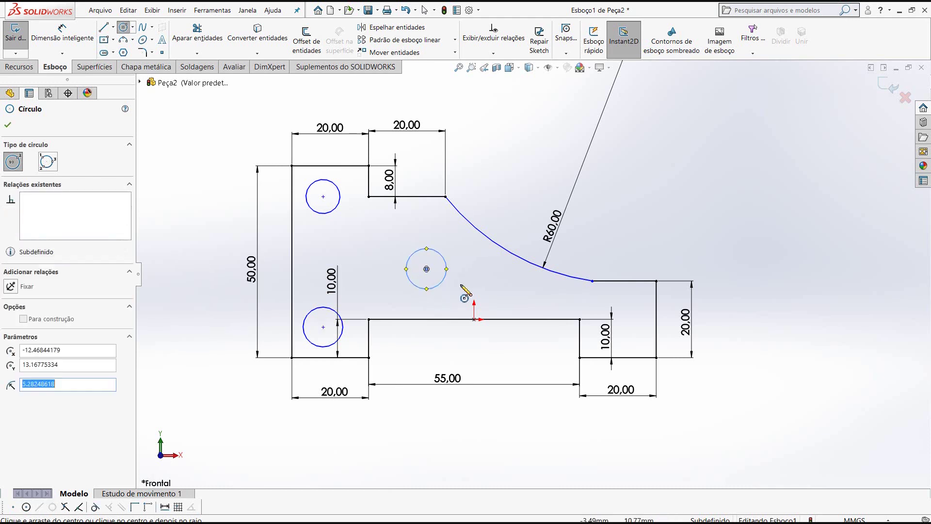
left_click(615, 328)
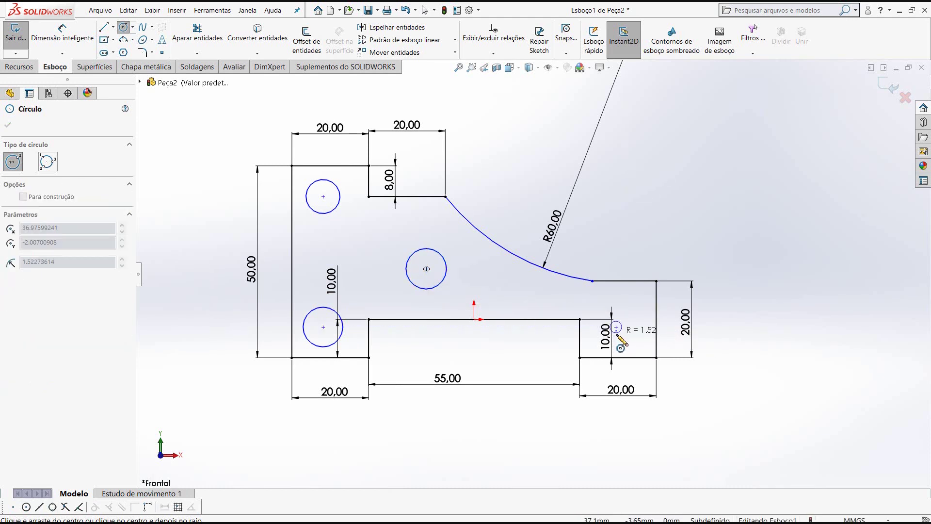
left_click(621, 340)
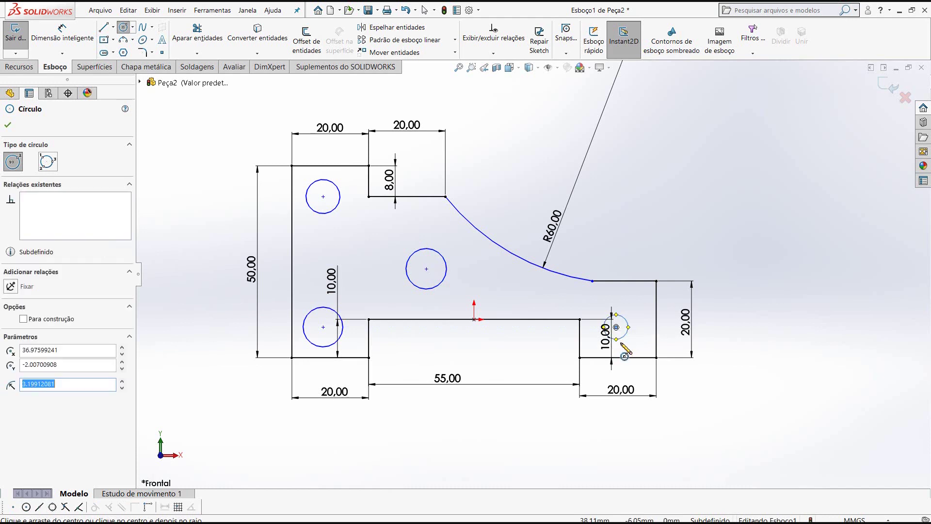
right_click(633, 350)
left_click(657, 352)
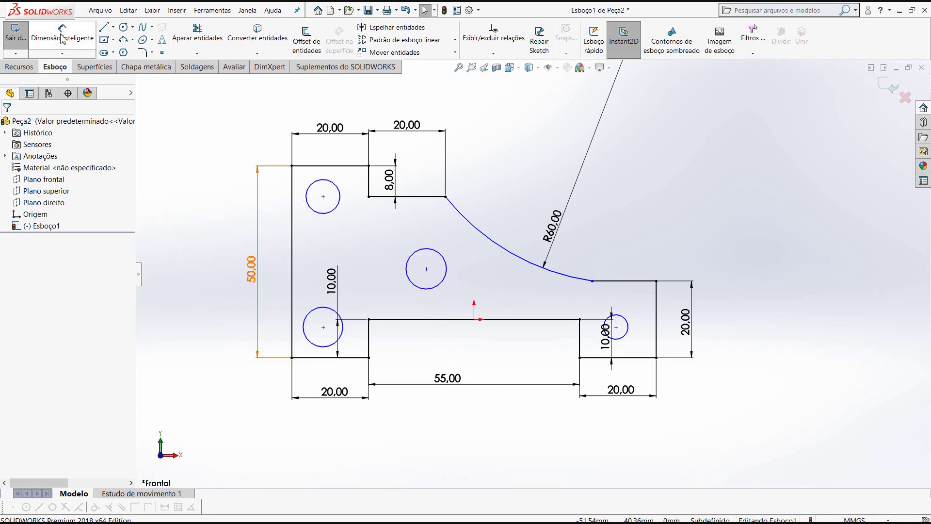
Locate the top-left hole centre 10 mm from the left edge.
key("Escape")
left_click(293, 209)
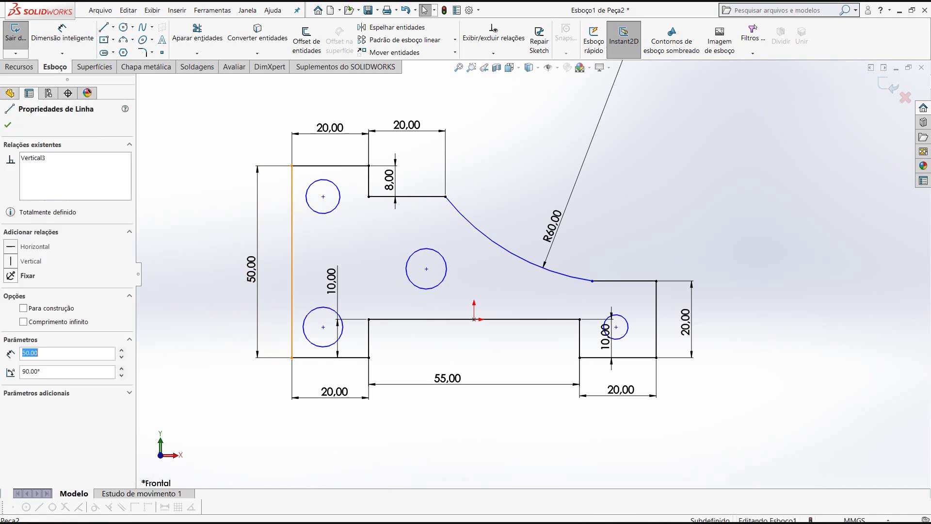
left_click(323, 196)
left_click(62, 32)
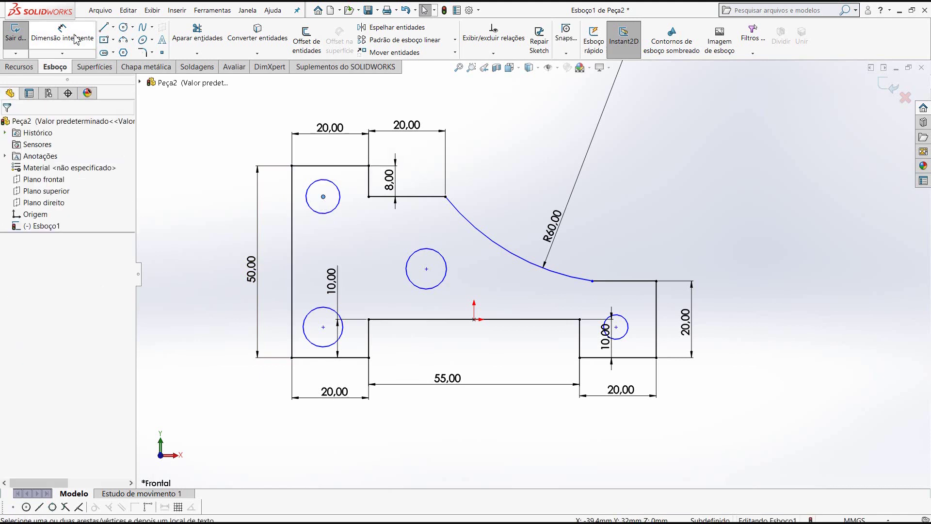
left_click(323, 196)
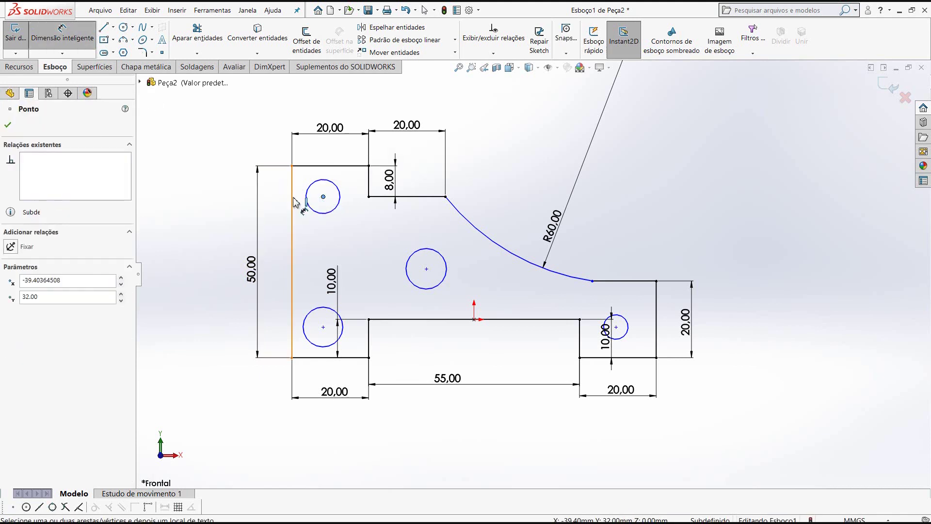
left_click(292, 218)
left_click(314, 241)
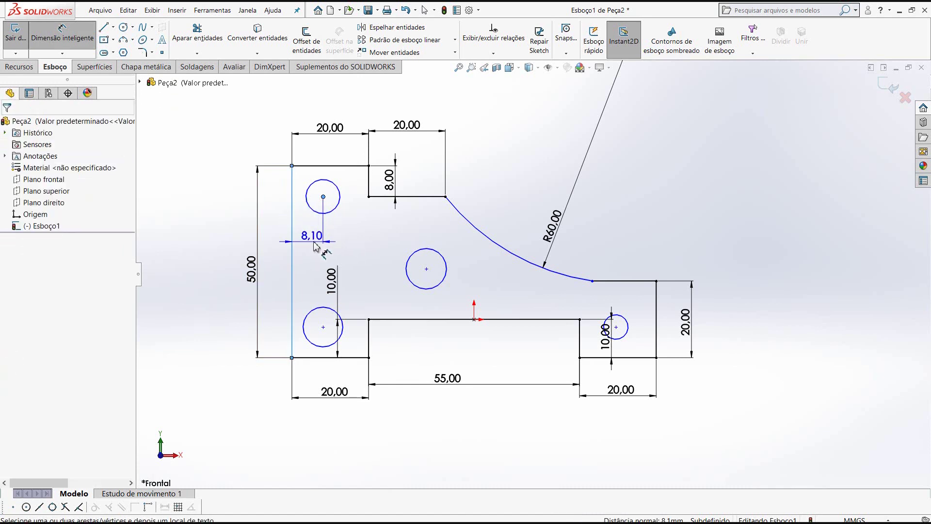
type("10")
key("Return")
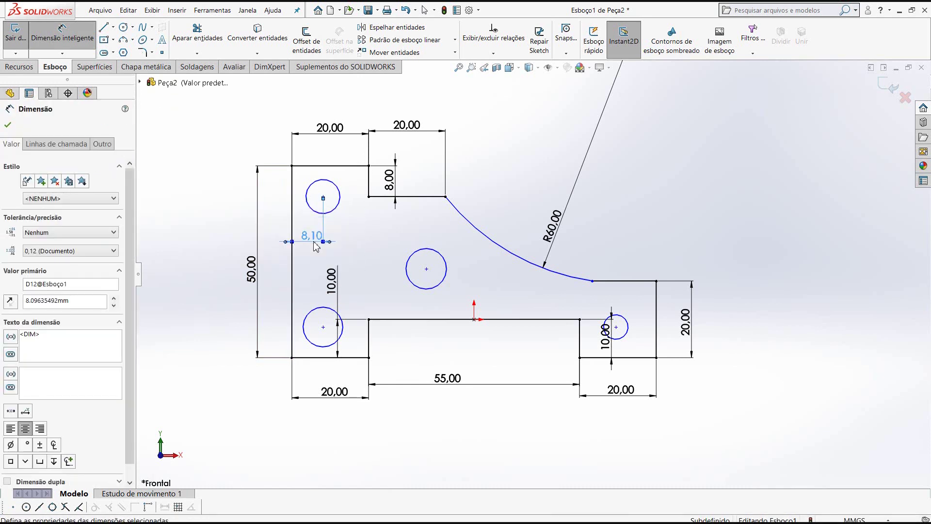
Locate the top-left hole centre 10 mm below the top edge.
left_click(329, 167)
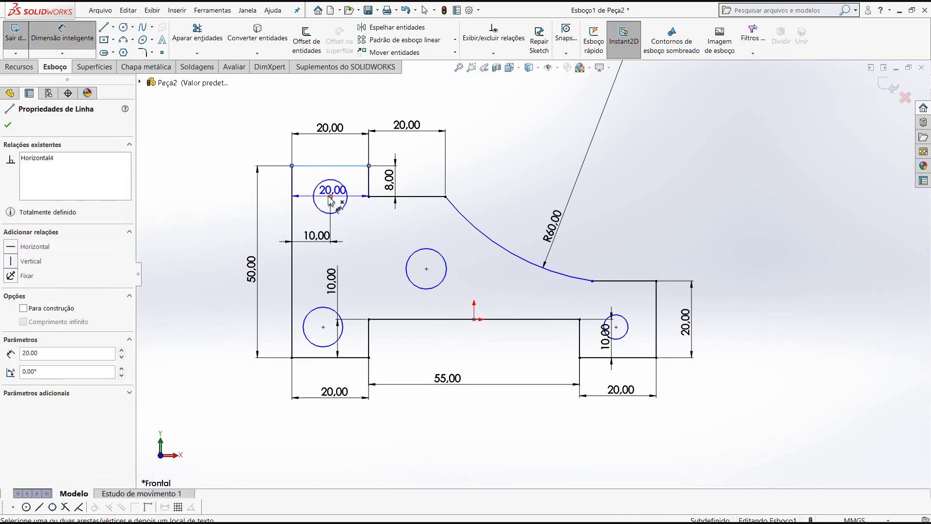
left_click(330, 196)
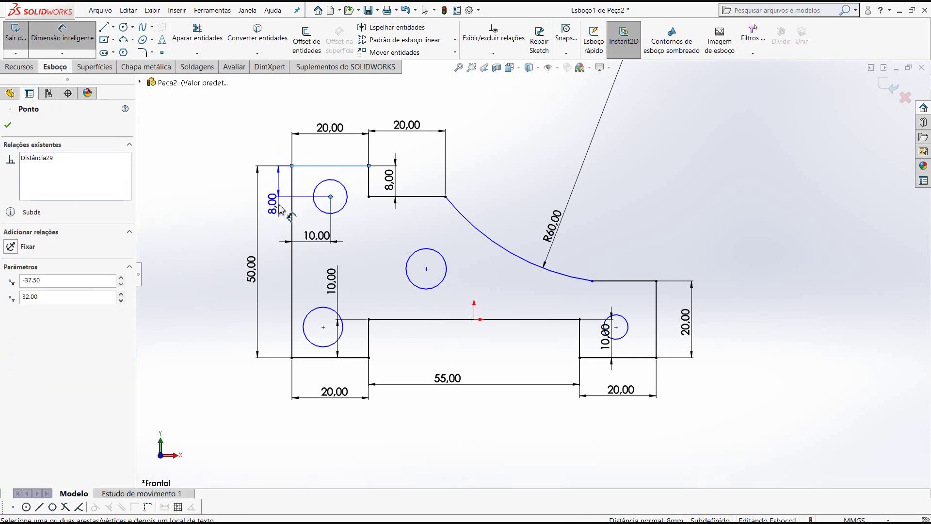
left_click(281, 218)
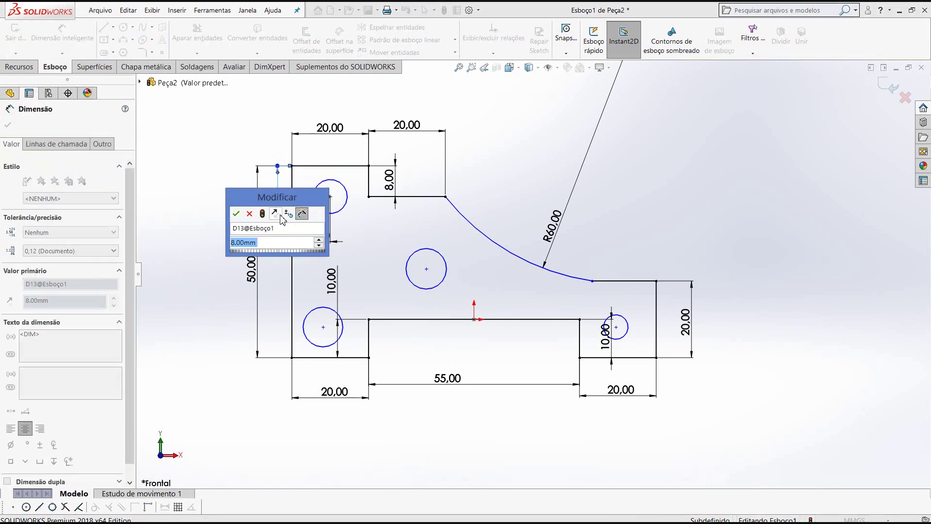
type("10")
key("Return")
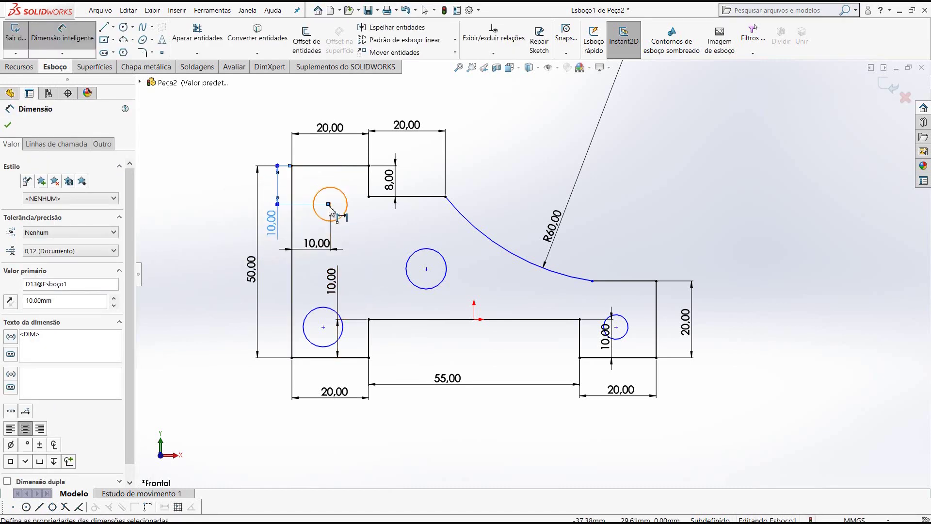
Space the middle hole 25 mm from the top-left hole, with the dimension placed above.
left_click(330, 204)
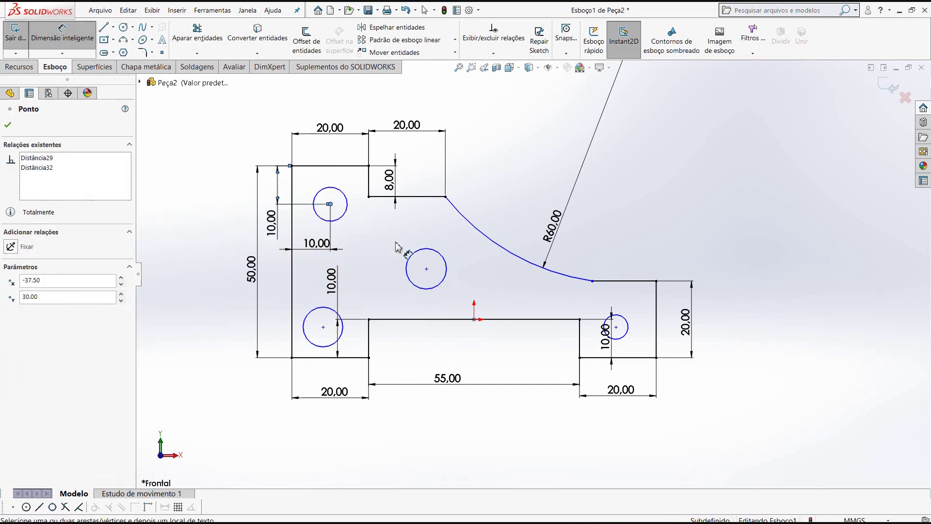
left_click(426, 269)
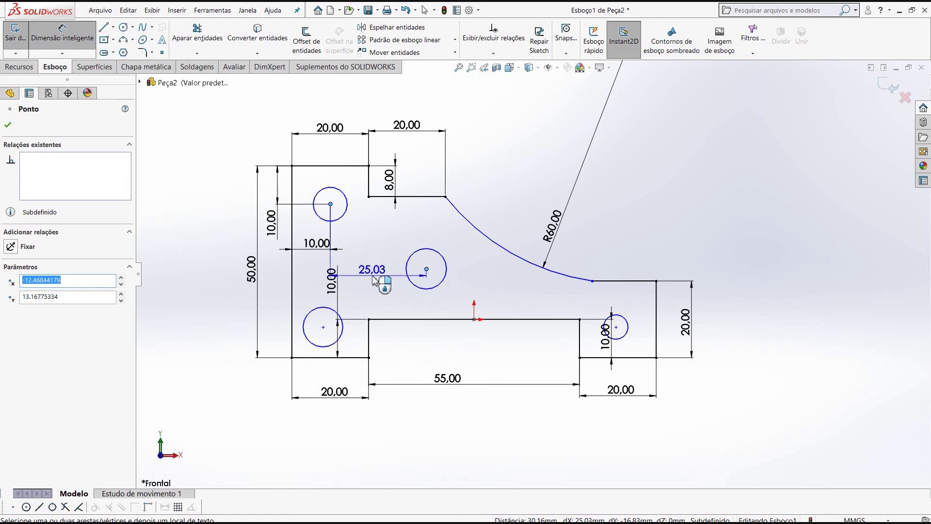
left_click(376, 285)
type("25")
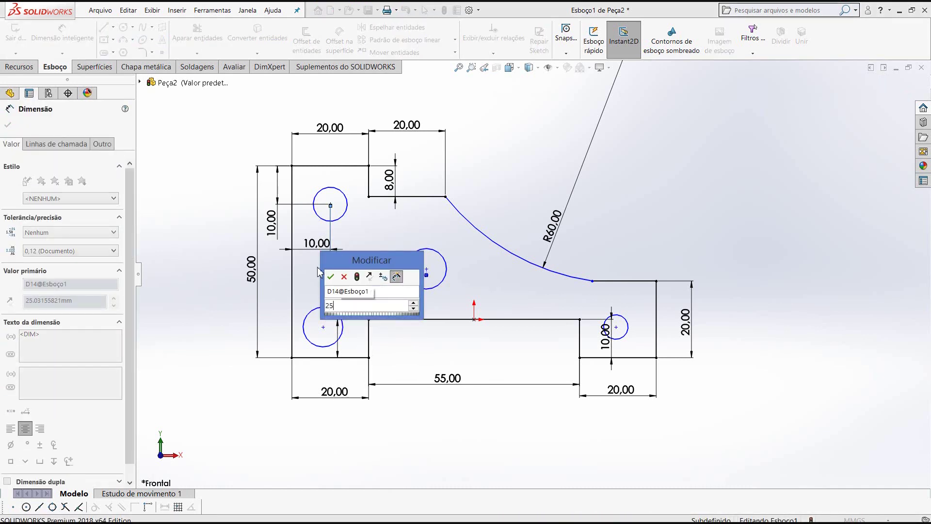
left_click(327, 274)
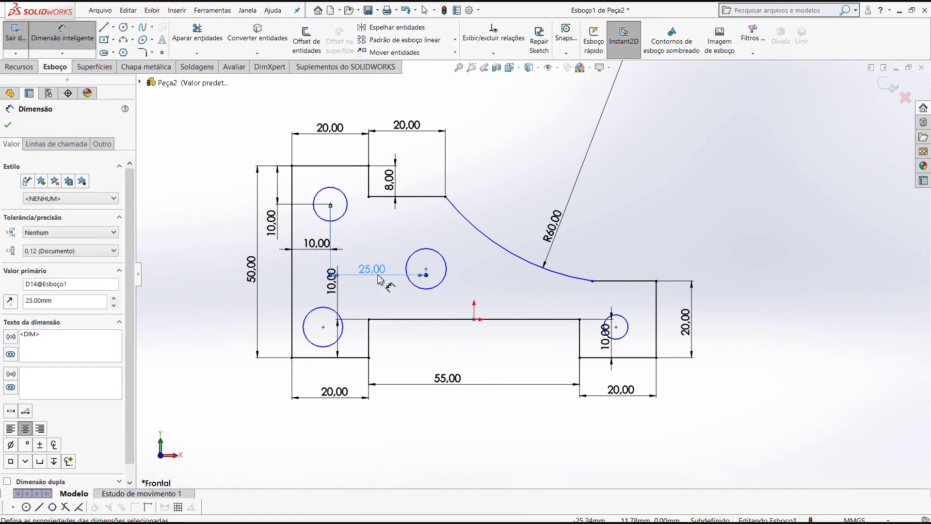
left_click_drag(380, 272, 408, 227)
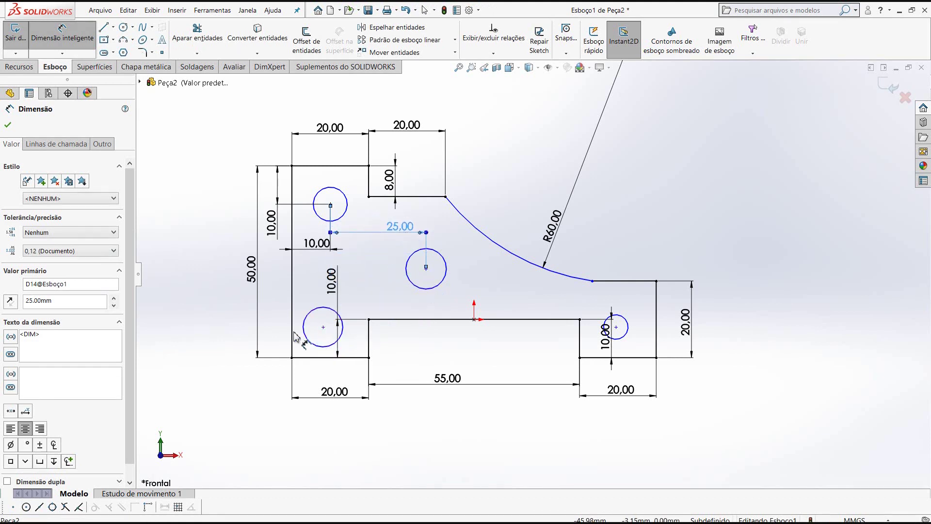
Position the lower-left hole centre 10 mm above the bottom edge and 10 mm from the left edge.
left_click(310, 362)
left_click(323, 327)
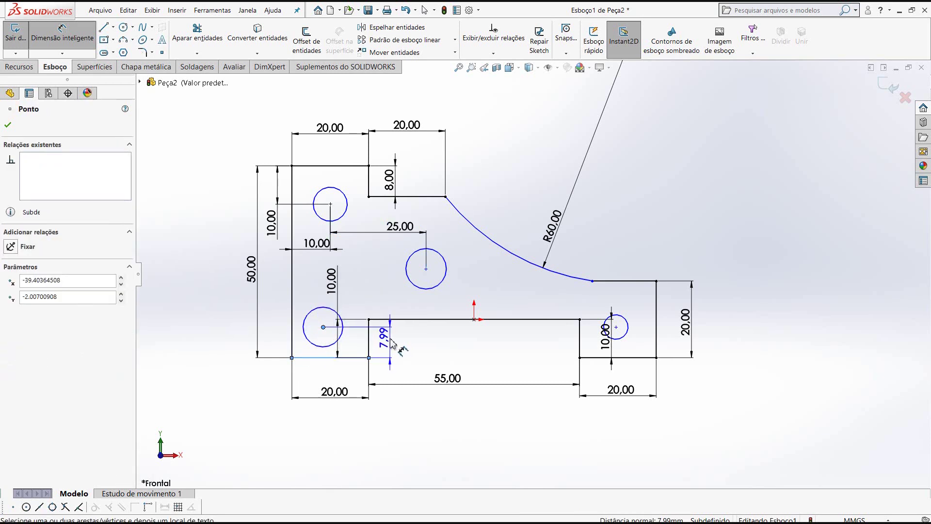
left_click(391, 345)
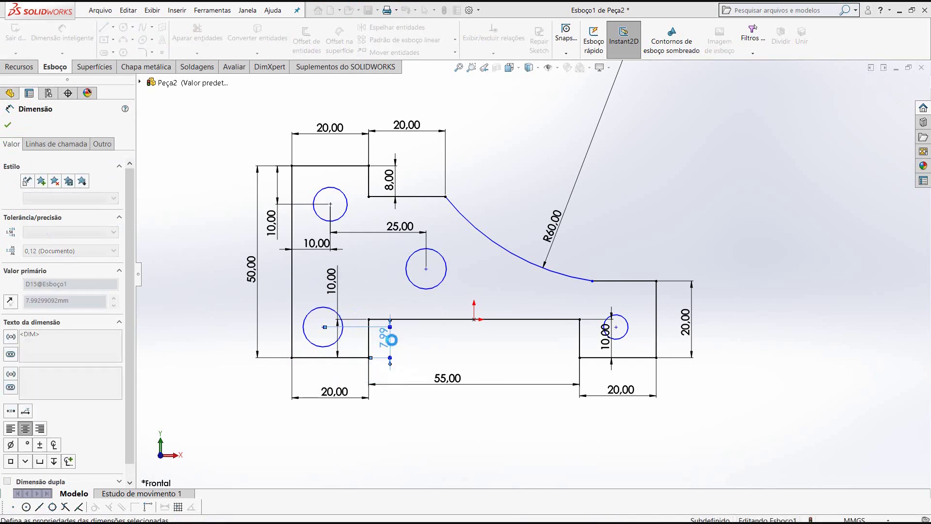
type("10")
key("Return")
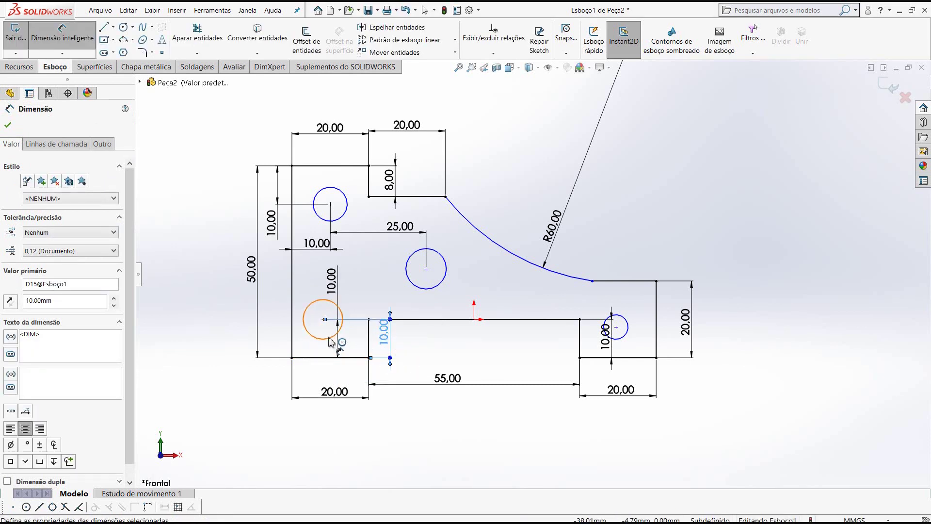
left_click(290, 315)
left_click(292, 319)
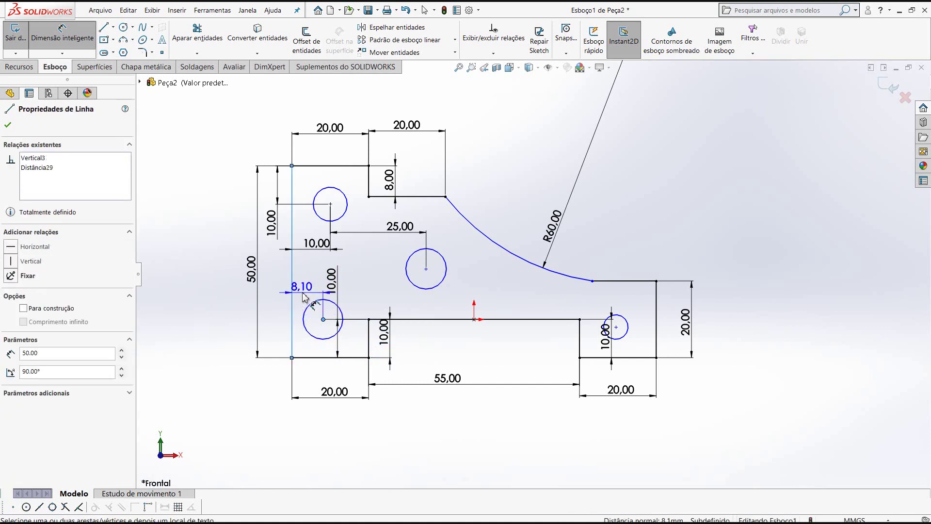
left_click(306, 291)
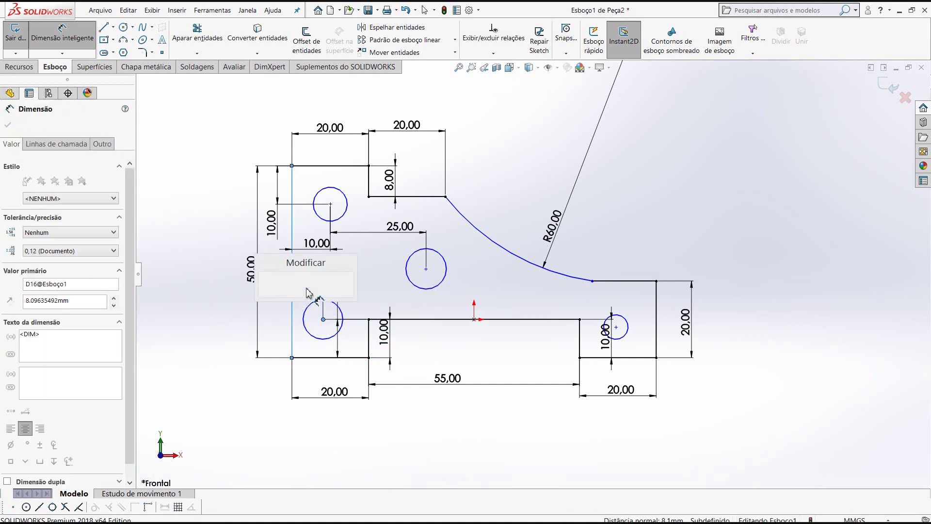
type("10")
key("Return")
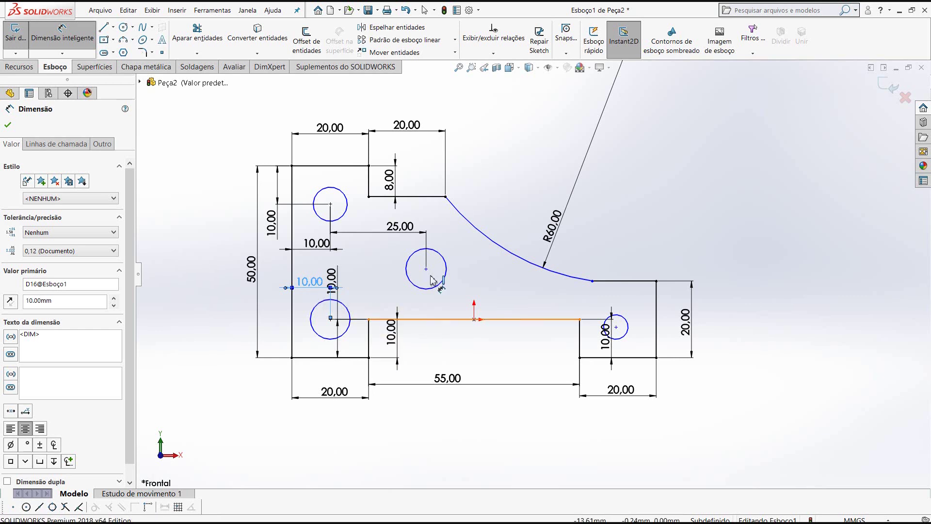
Dimension the middle hole's centre at 15 mm above the long horizontal edge.
left_click(436, 319)
left_click(426, 268)
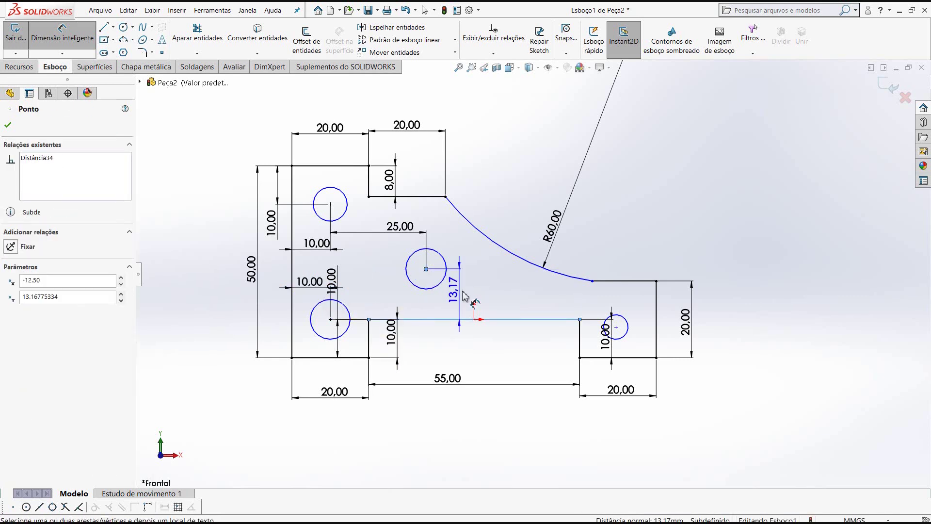
left_click(463, 295)
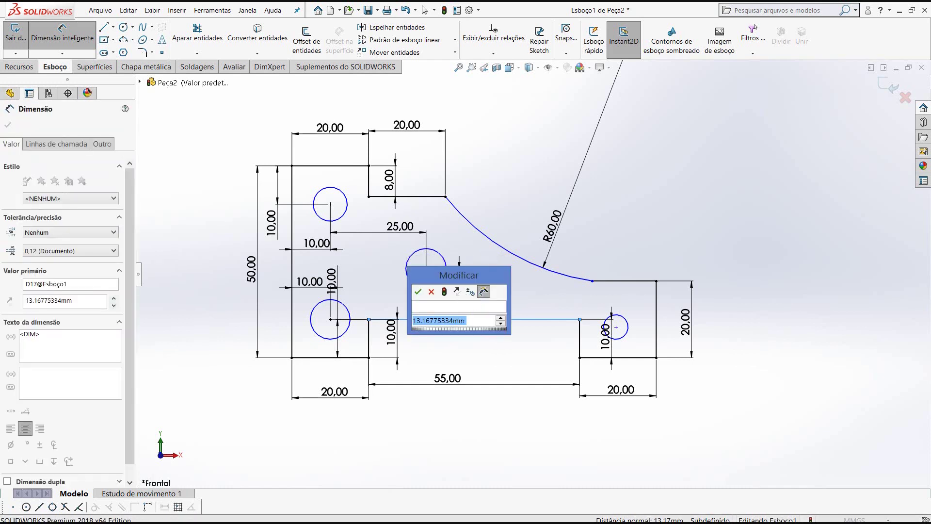
type("15")
key("Return")
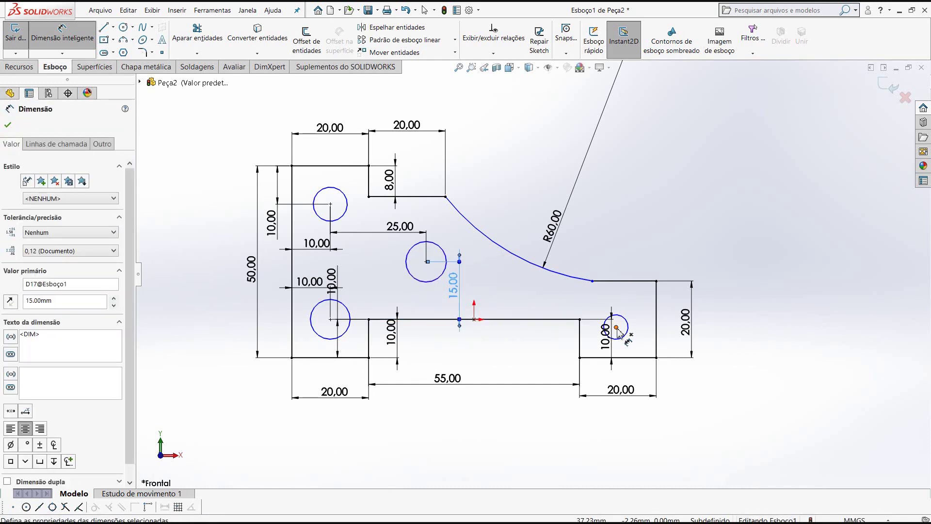
Set the right step's vertical edge to 10 mm and the right hole 10 mm above the bottom.
left_click(616, 327)
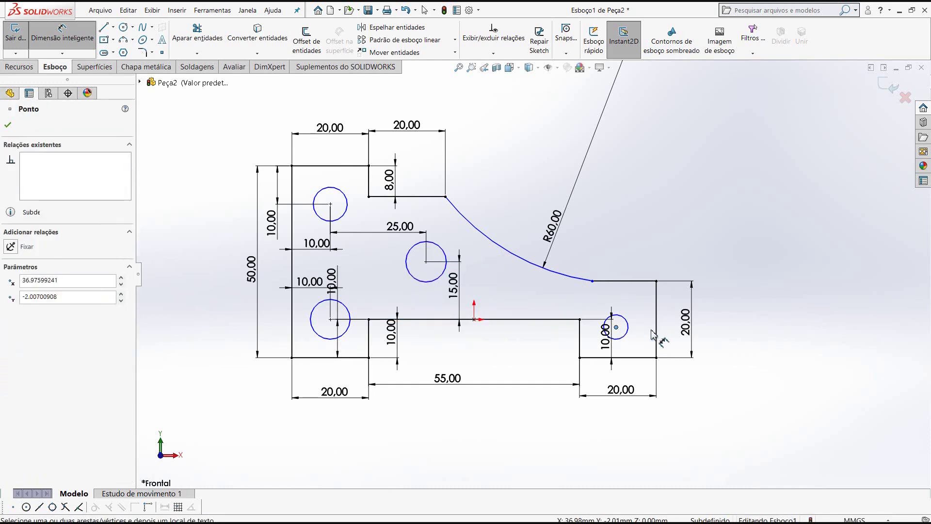
left_click(636, 303)
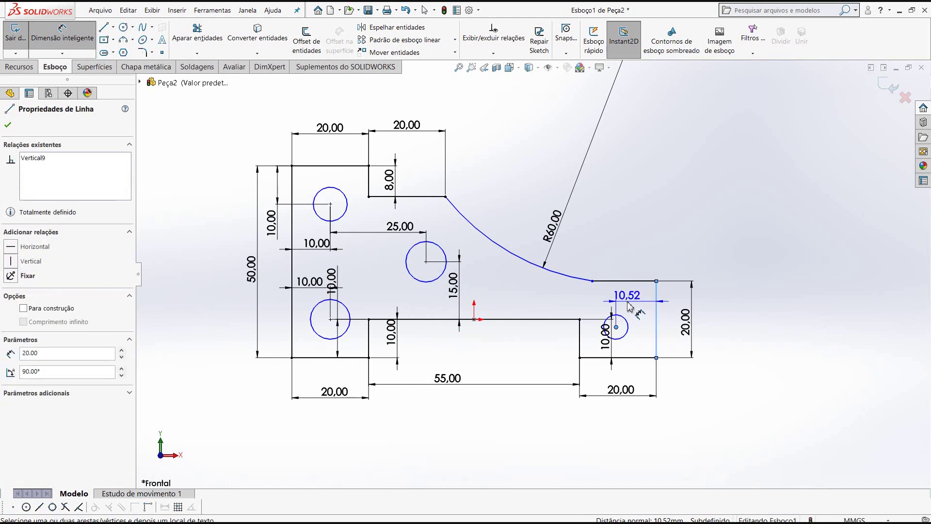
left_click(623, 324)
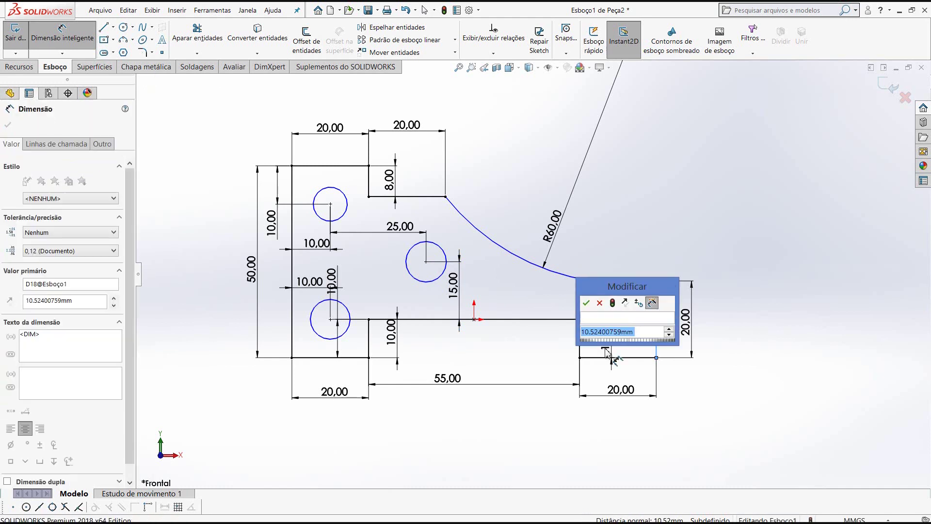
type("10")
key("Return")
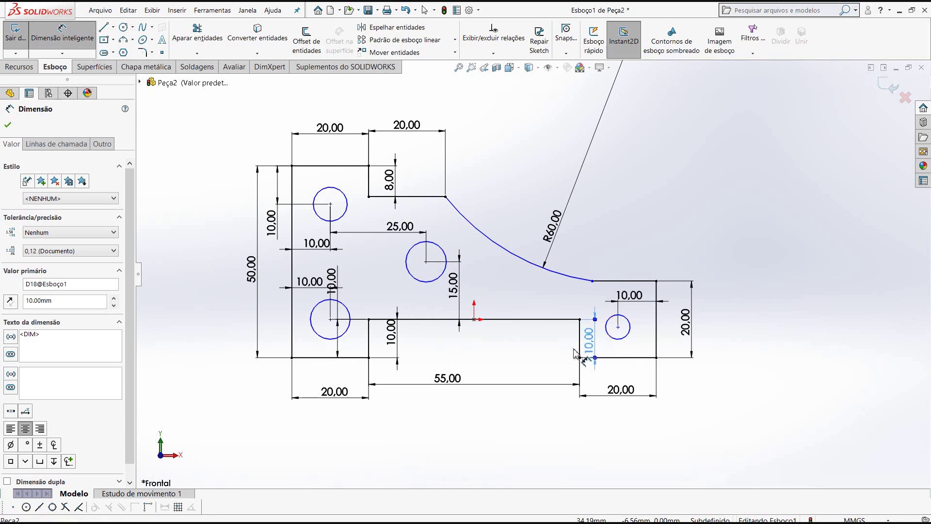
left_click_drag(588, 339, 529, 335)
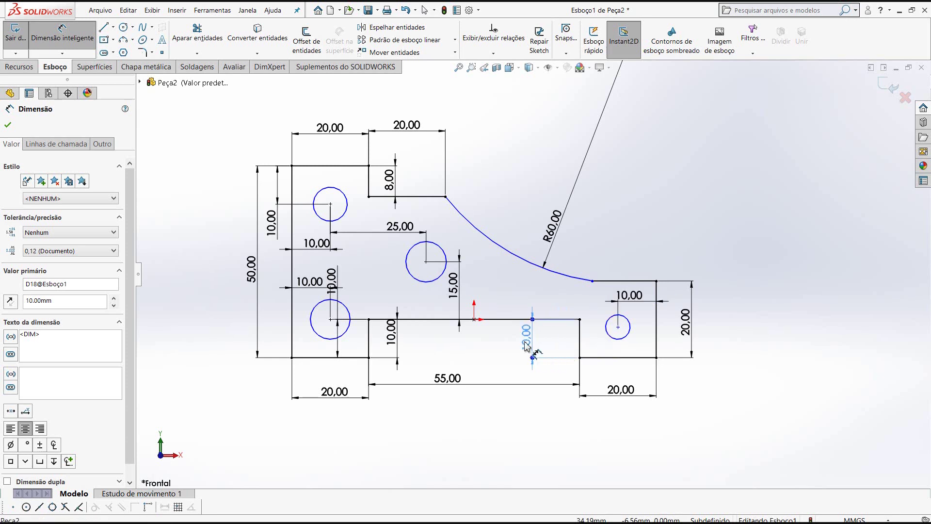
left_click(618, 328)
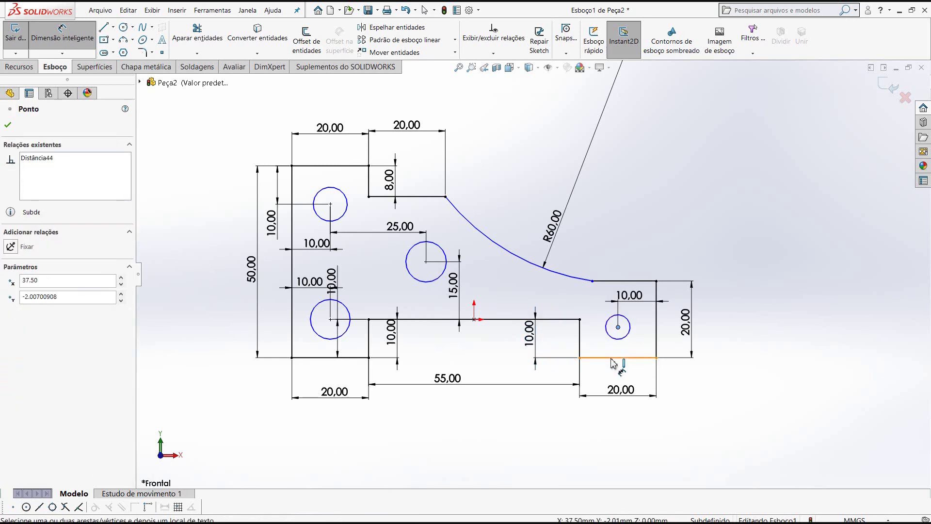
left_click(612, 358)
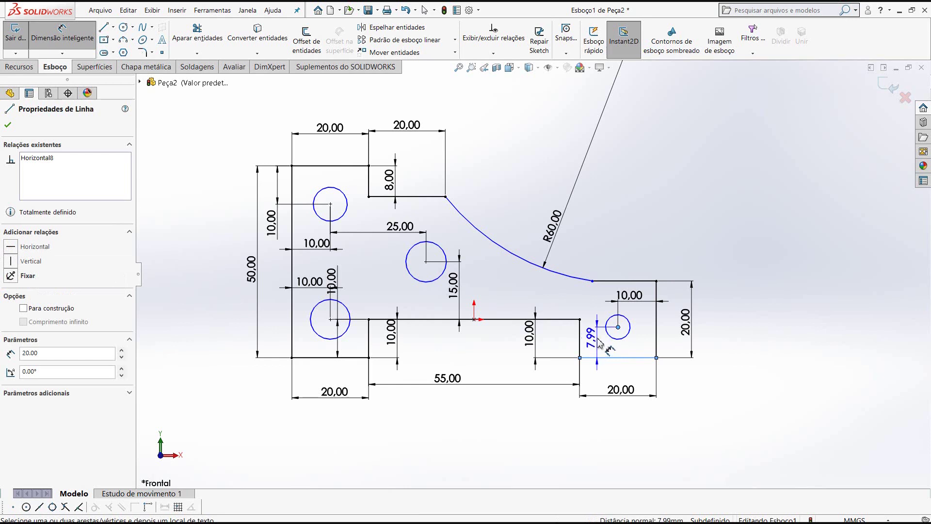
left_click(599, 341)
key("Return")
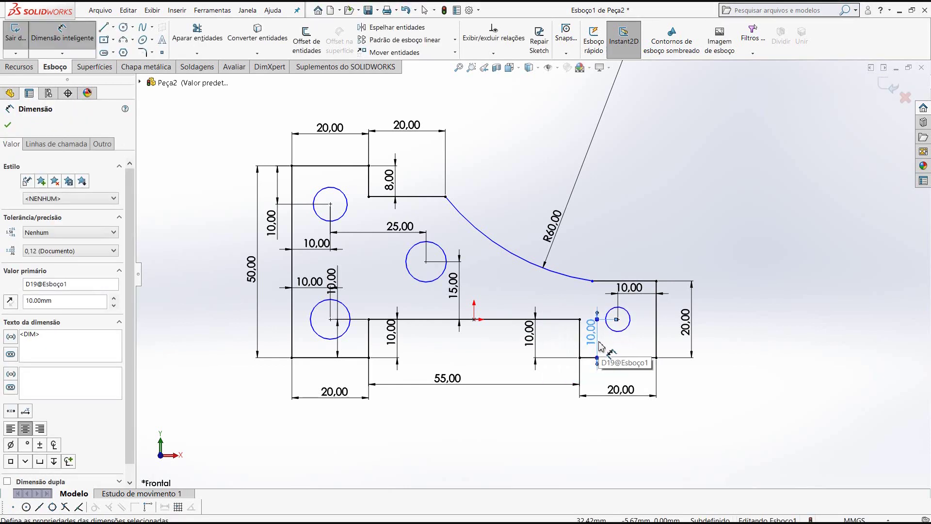
Give the small right hole a Ø10 diameter and the middle hole Ø8.
left_click(643, 343)
left_click(642, 347)
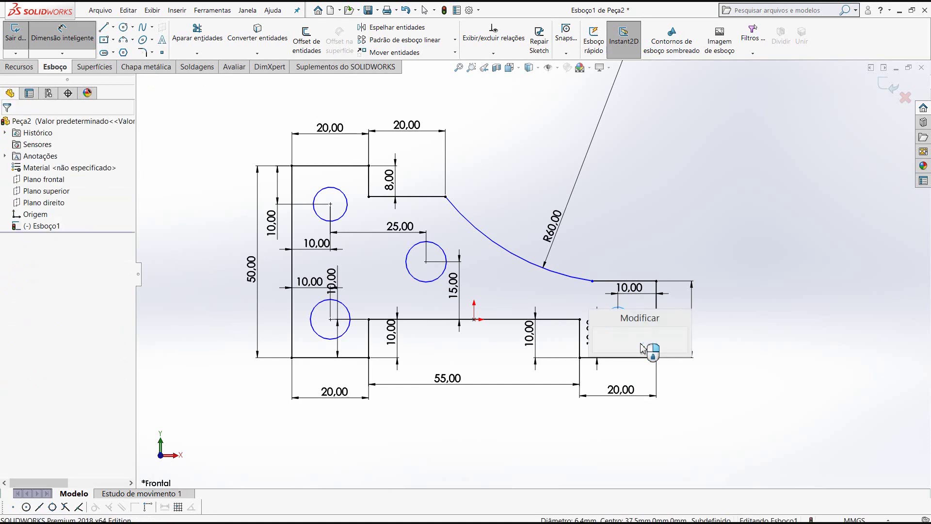
type("10")
key("Return")
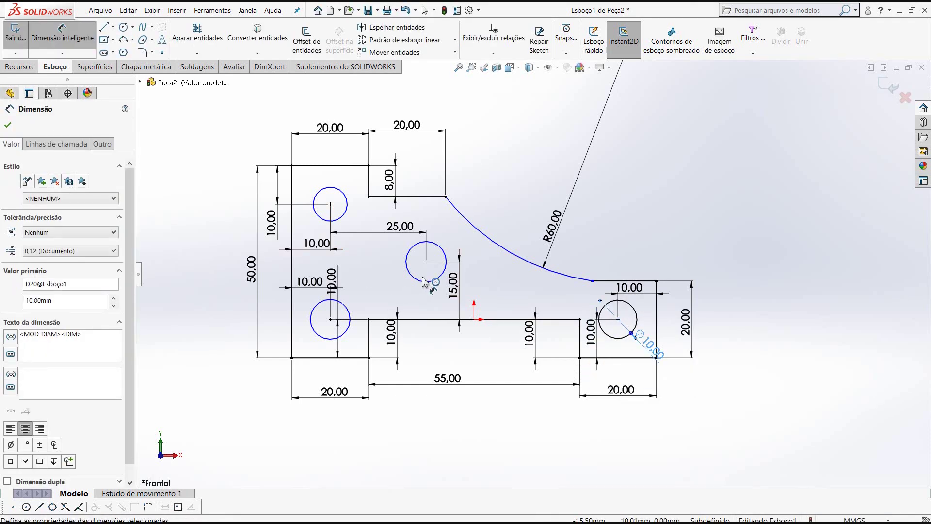
left_click(405, 284)
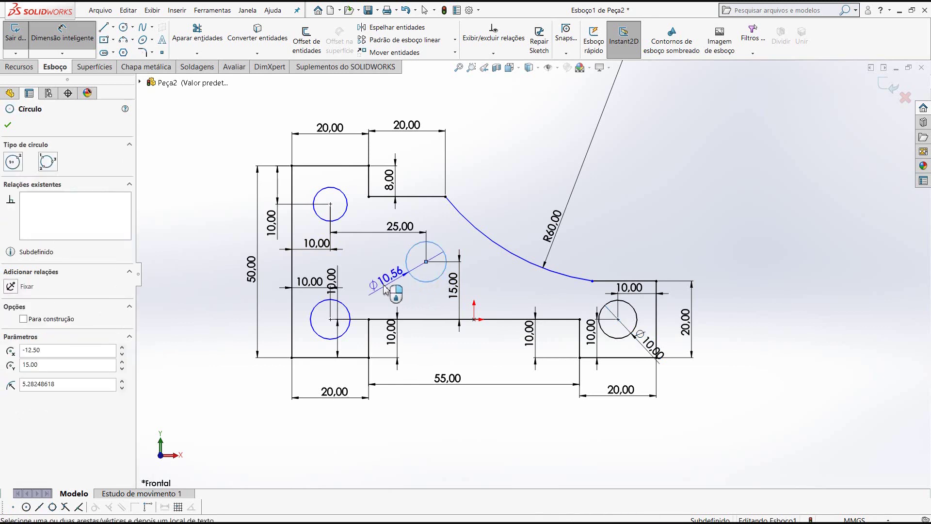
left_click(391, 283)
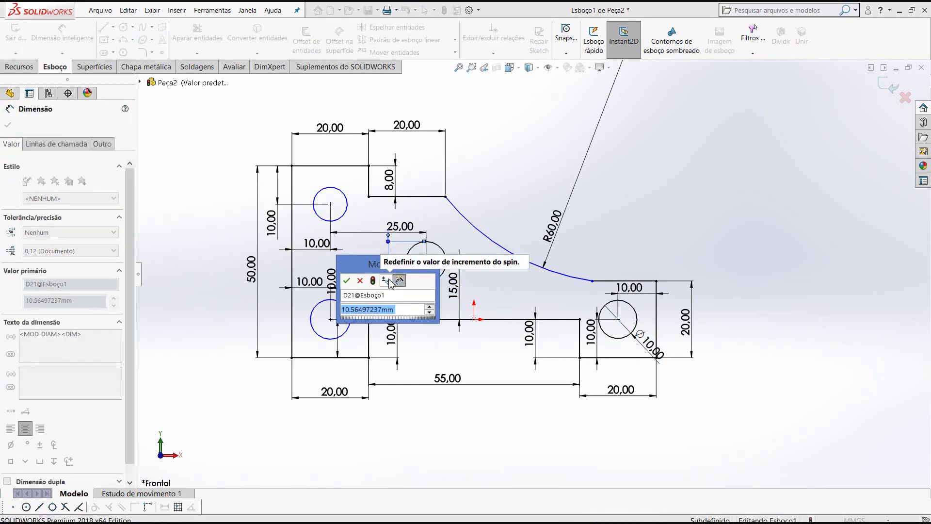
type("8")
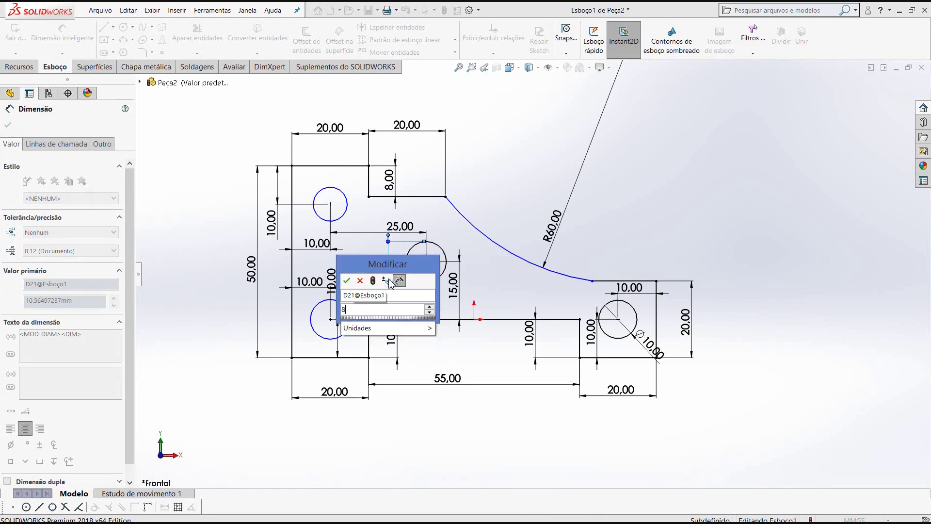
key("Return")
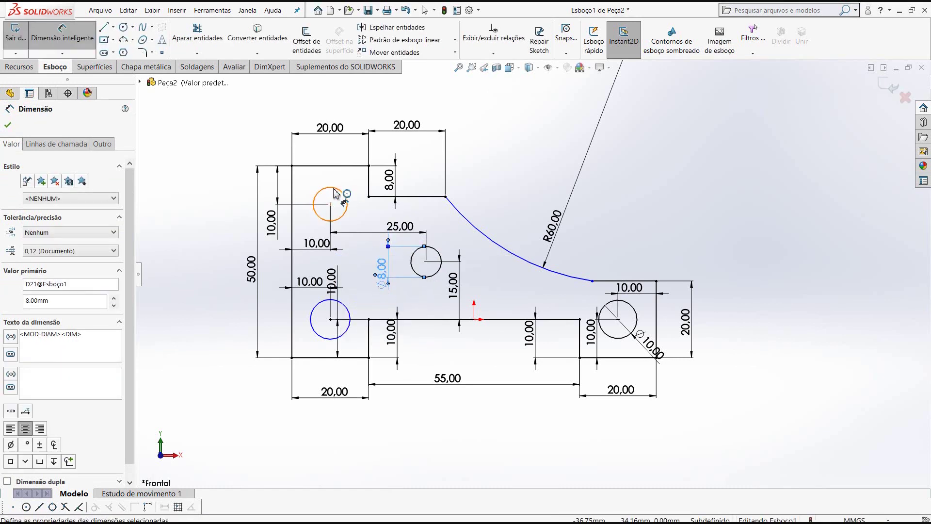
Add Ø10 diameter dimensions to the upper-left and lower-left holes.
left_click(350, 193)
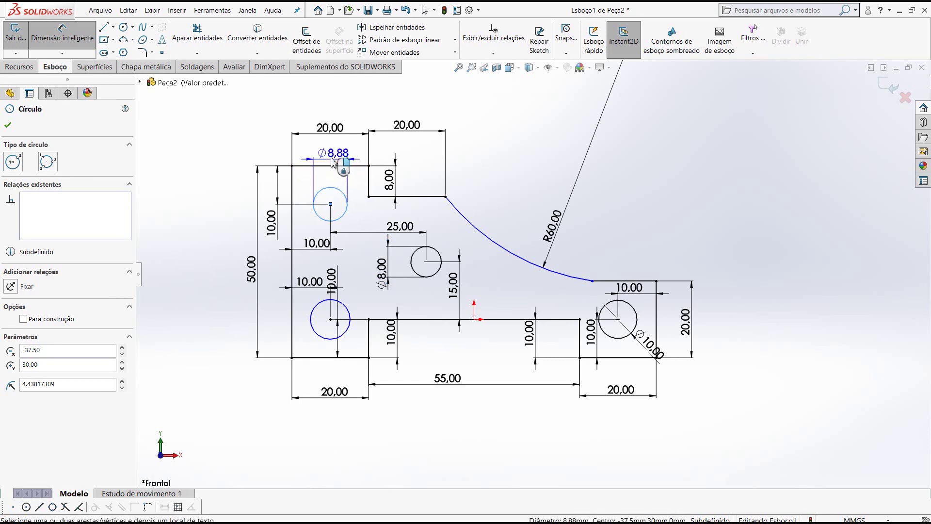
left_click(333, 161)
type("10")
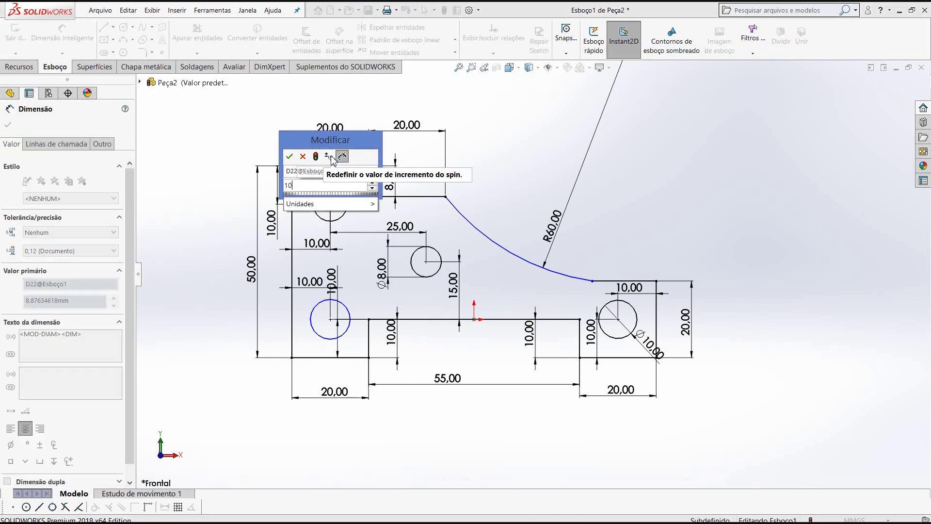
key("Escape")
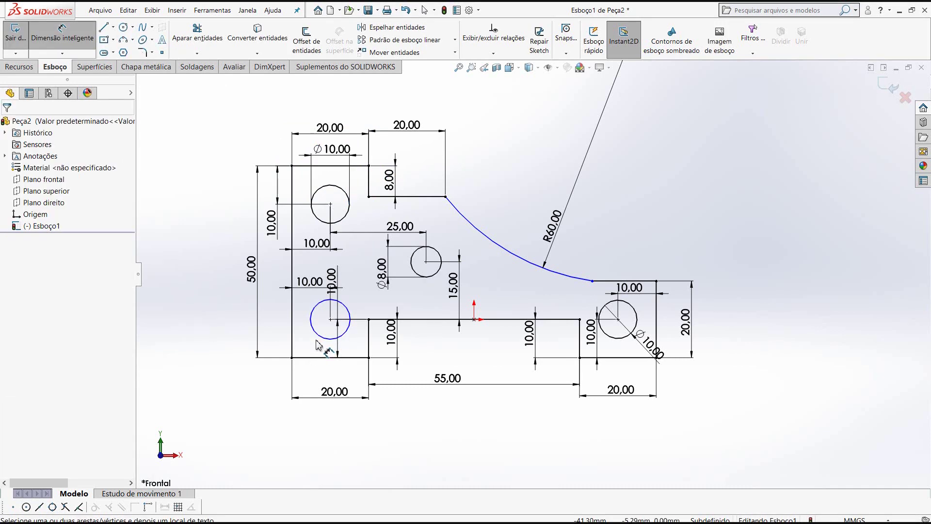
left_click(317, 343)
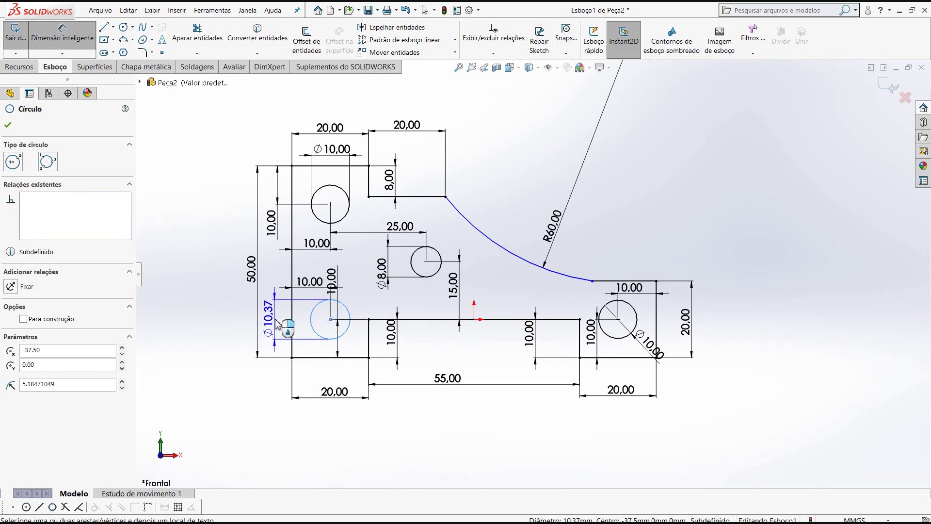
left_click(276, 326)
type("10")
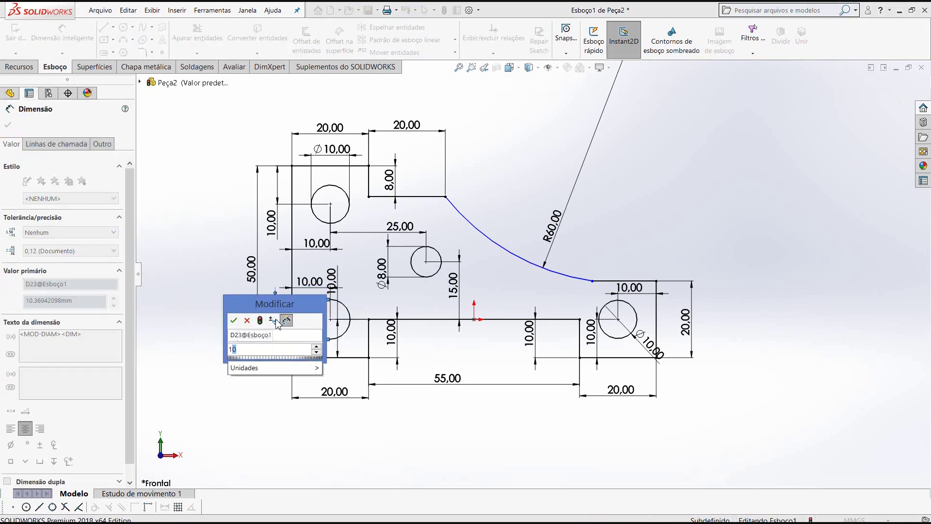
key("Escape")
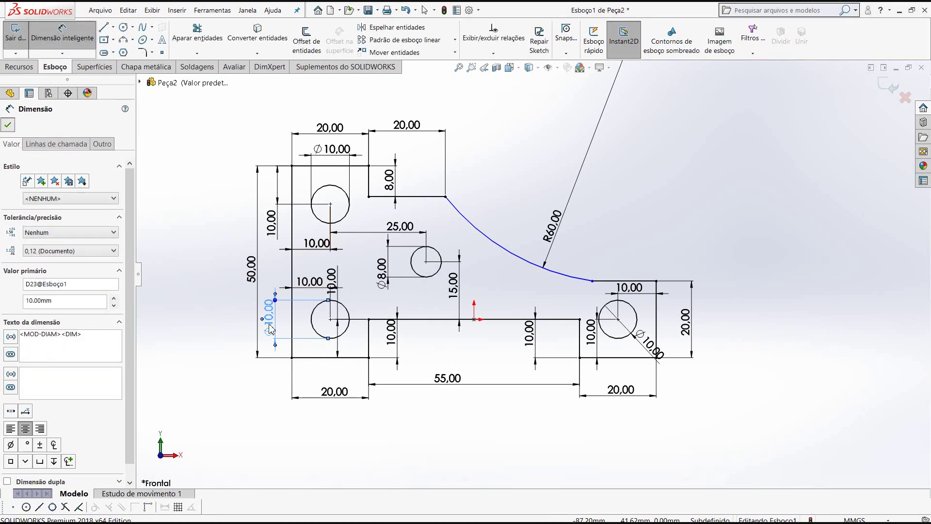
key("Escape")
key("Escape")
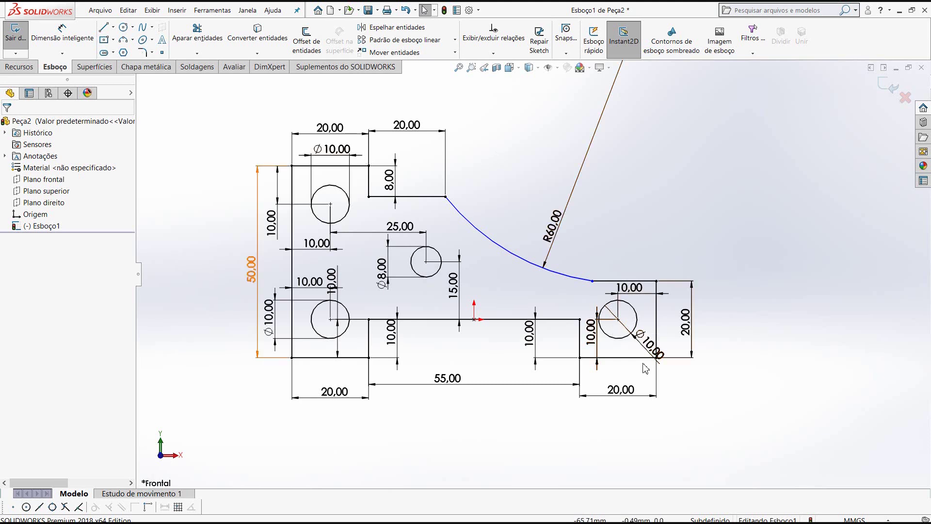
scroll(518, 296, "up", 1)
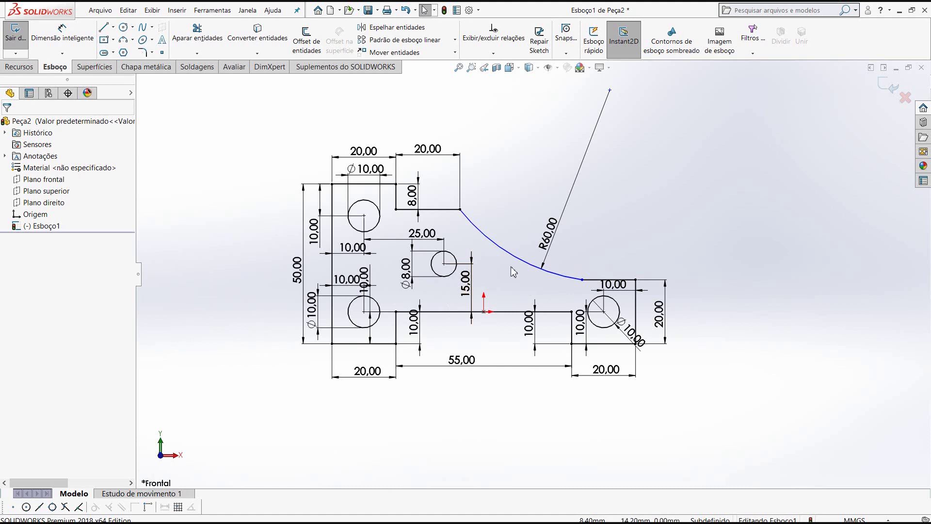
Start a sketch fillet and round the slot's left inner corner at 2 mm.
left_click(19, 67)
left_click(55, 67)
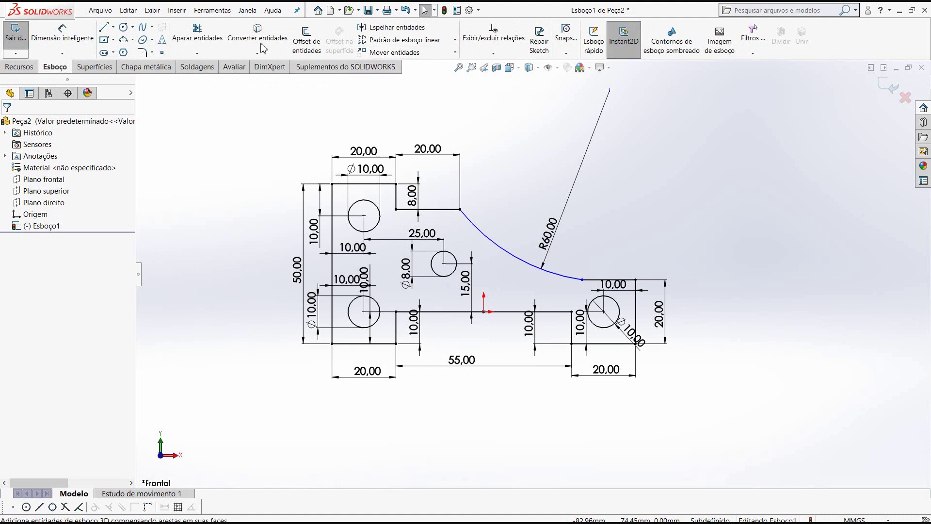
left_click(143, 52)
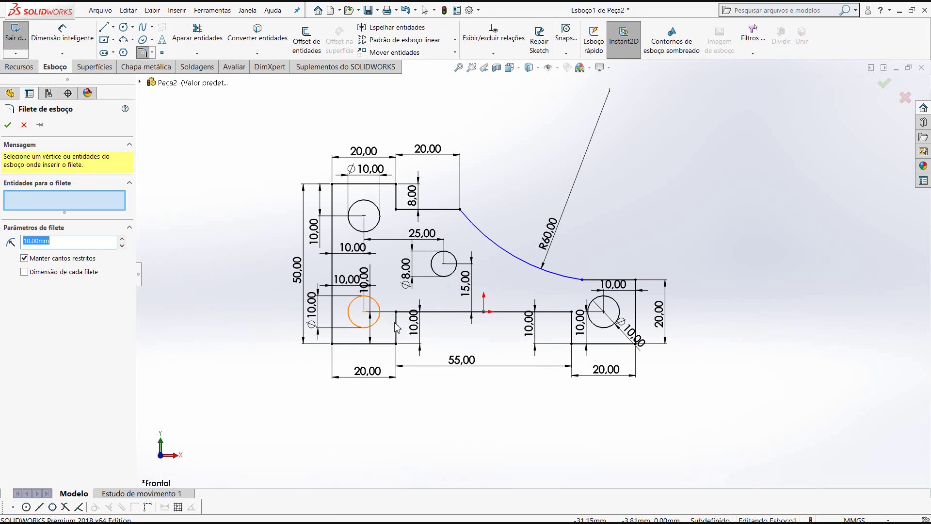
scroll(397, 327, "down", 1)
scroll(397, 328, "down", 2)
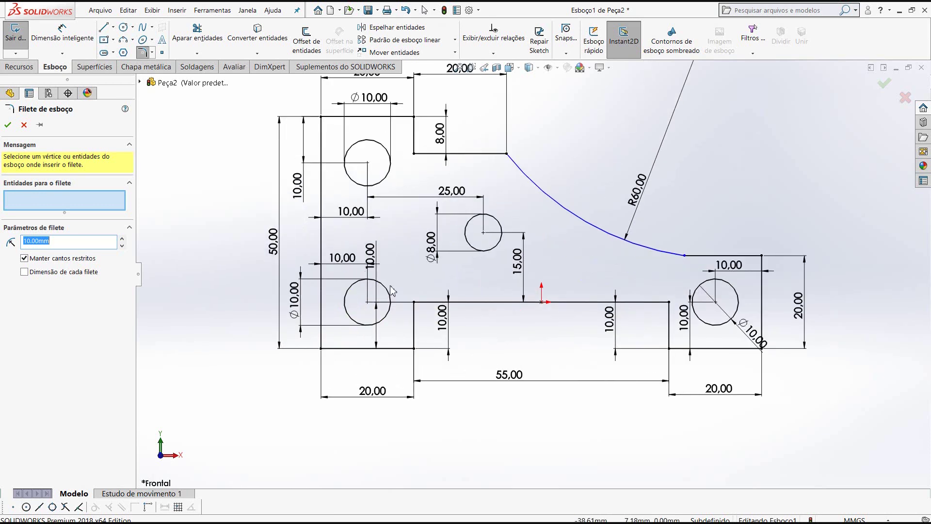
left_click(422, 302)
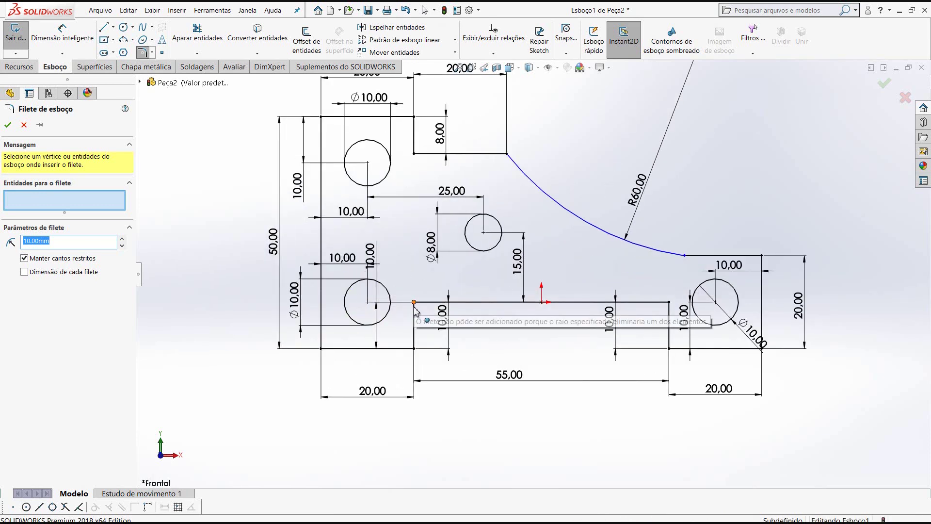
double_click(105, 242)
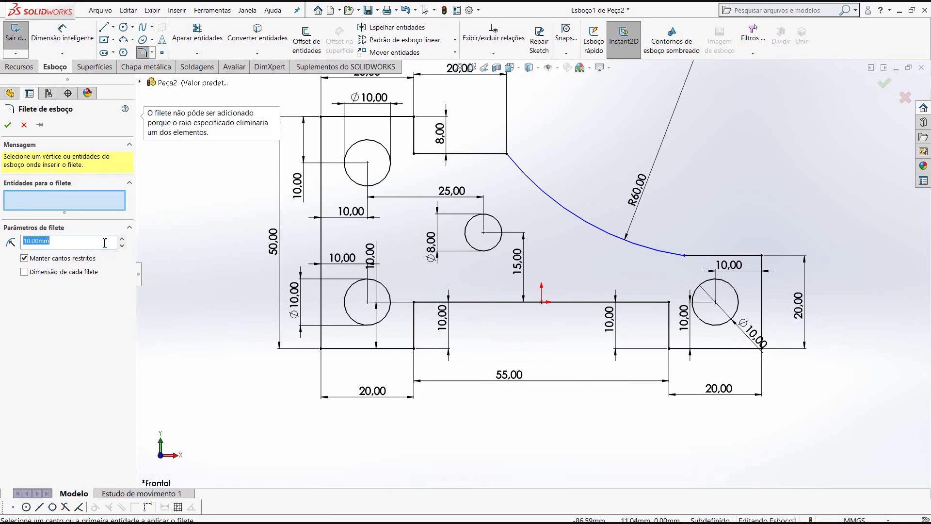
type("2")
left_click(414, 305)
left_click(528, 280)
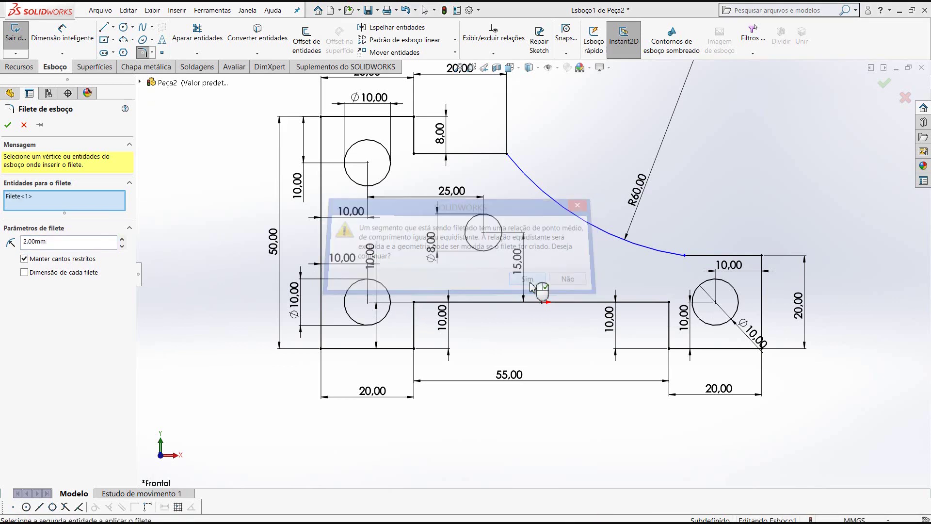
Fillet the right inner corner too, enlarge both fillets to 4 mm, and accept.
left_click(670, 303)
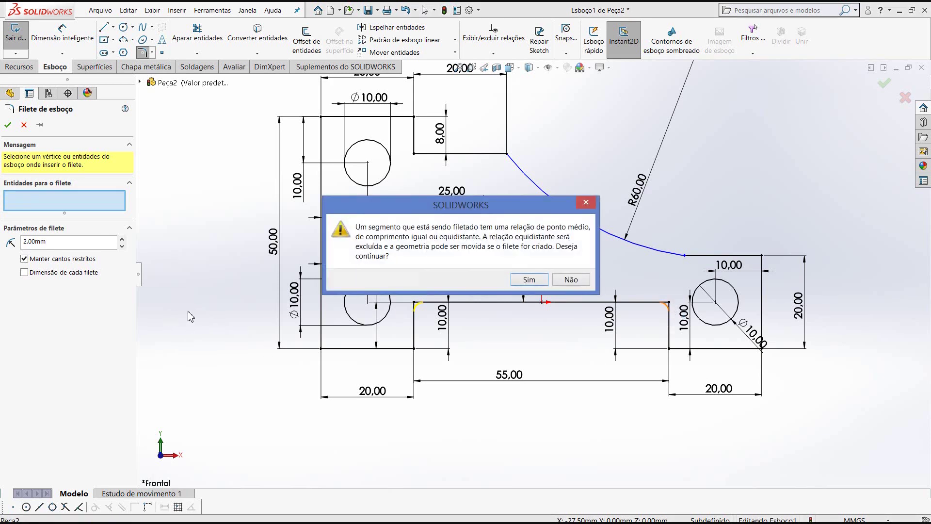
left_click(528, 280)
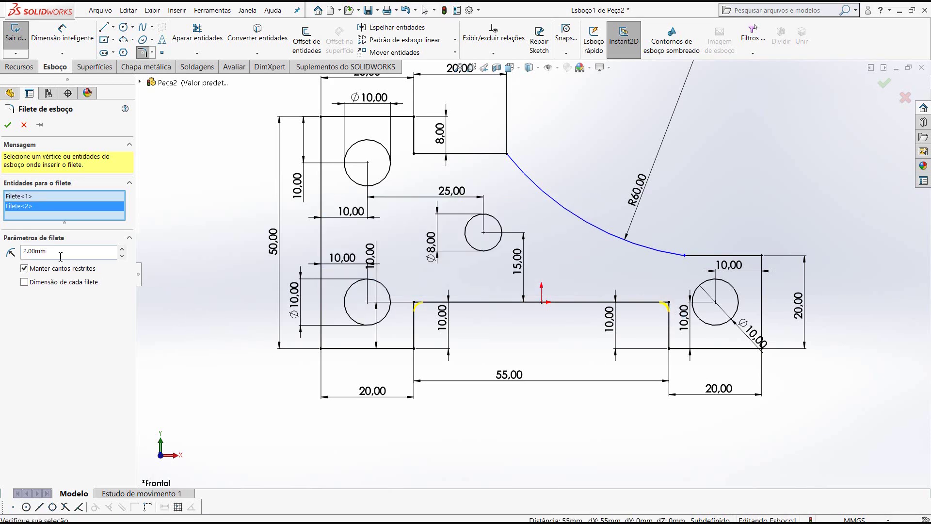
double_click(61, 254)
type("4")
key("Return")
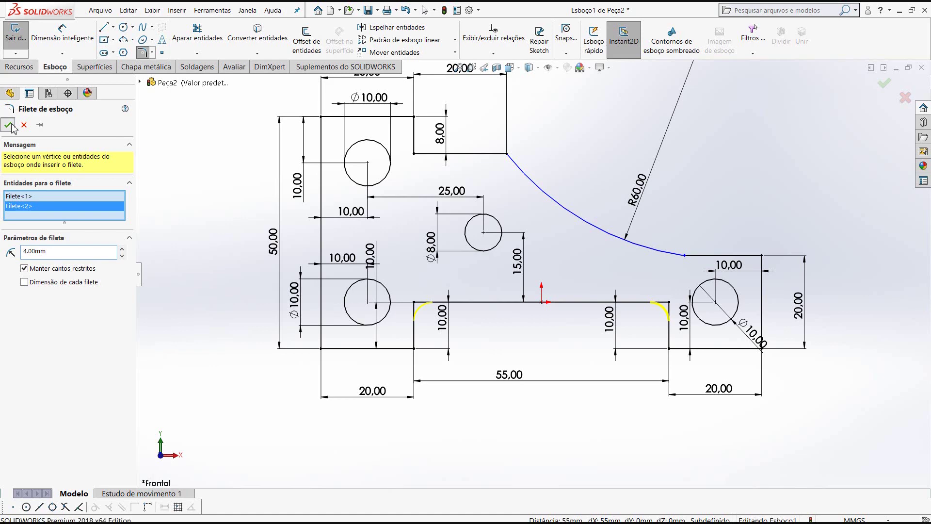
left_click(10, 125)
scroll(201, 152, "up", 1)
scroll(331, 152, "up", 1)
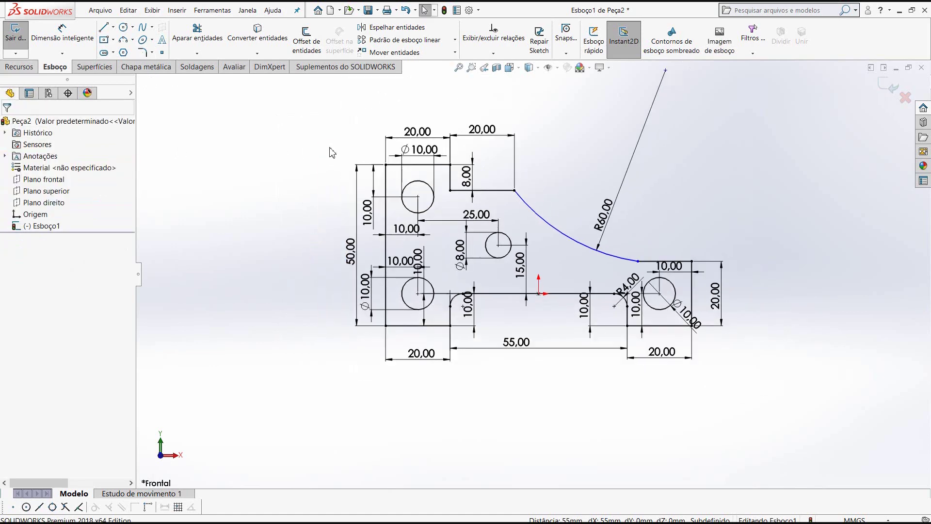
scroll(331, 153, "up", 1)
scroll(507, 193, "down", 1)
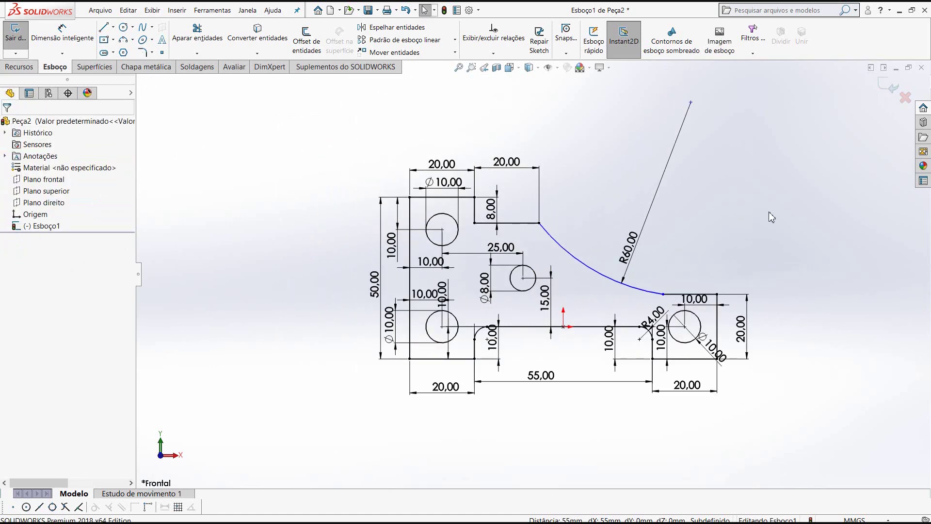
Exit the flange-plate sketch and show the Chapa metálica (Sheet Metal) tools.
left_click(883, 90)
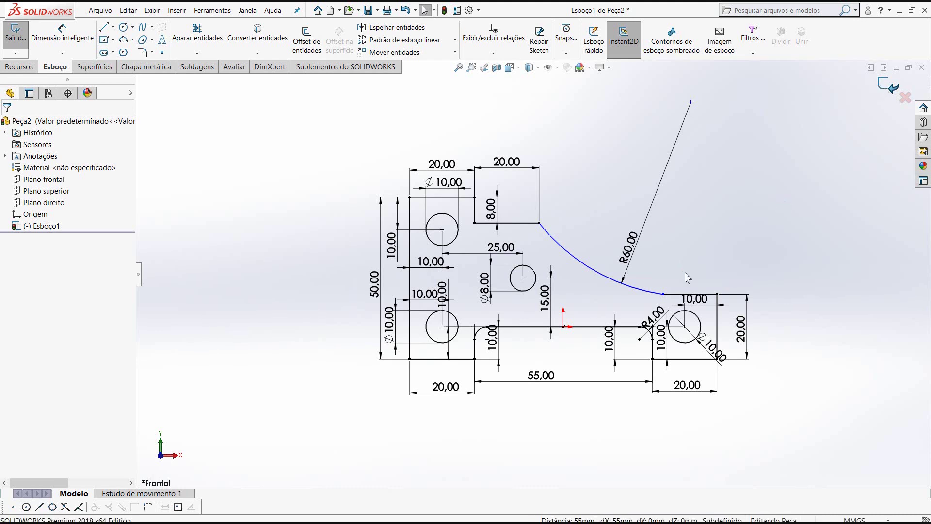
scroll(680, 359, "down", 1)
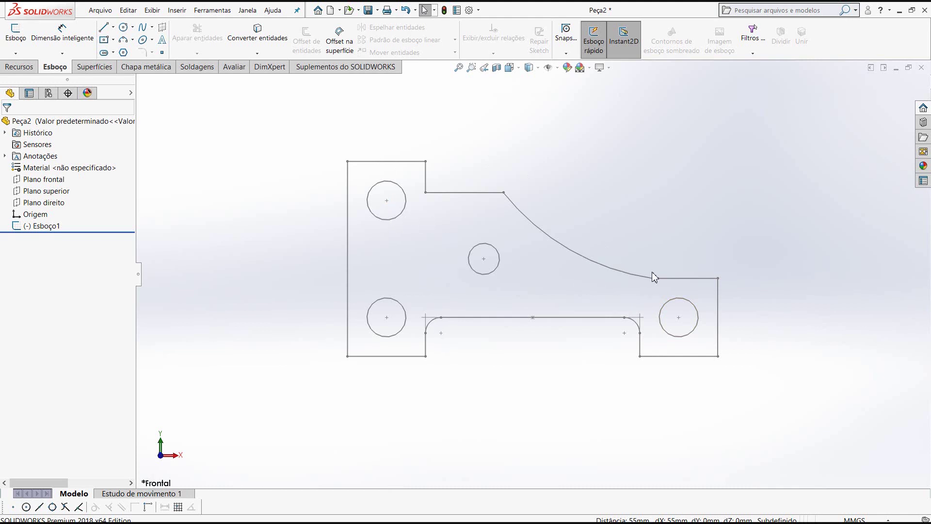
left_click(640, 332)
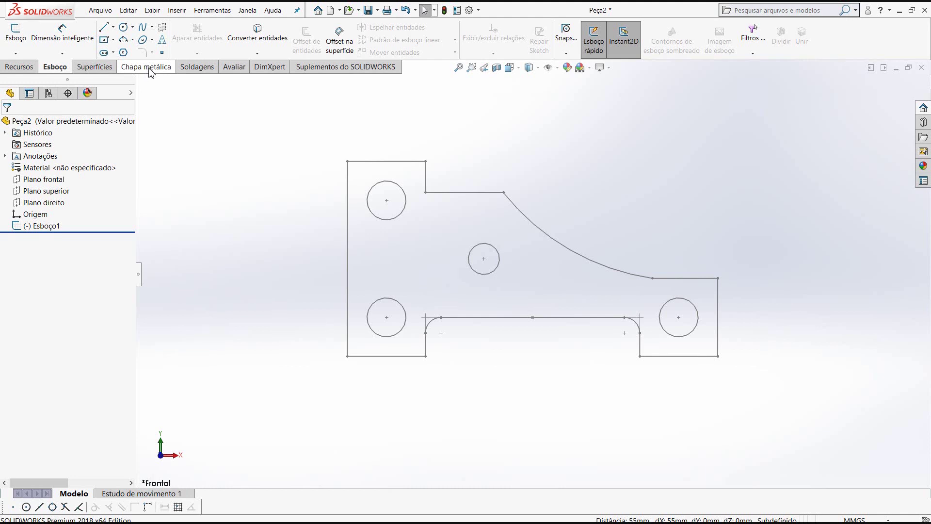
right_click(151, 72)
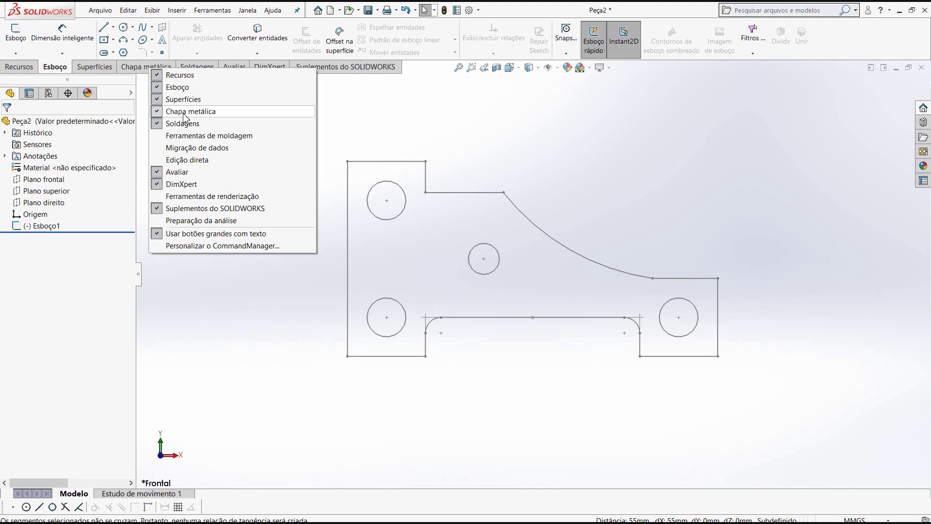
left_click(341, 121)
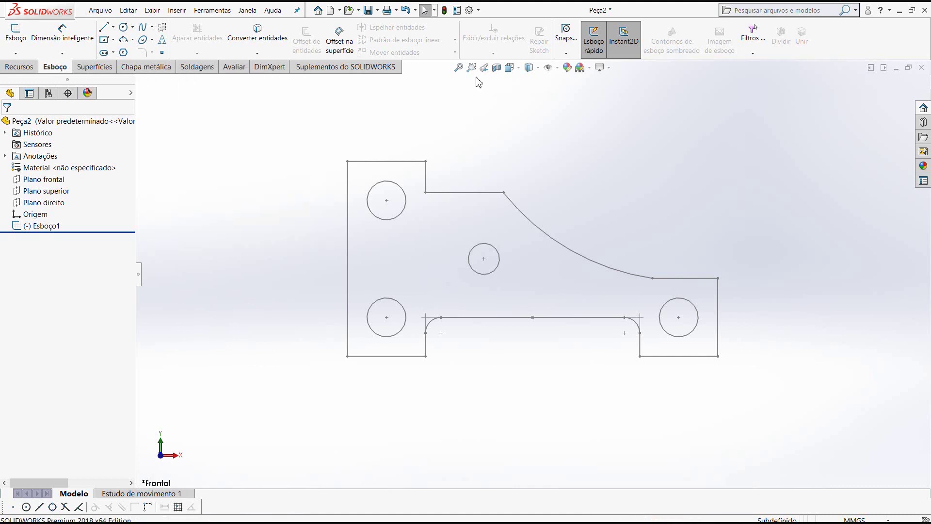
left_click(158, 68)
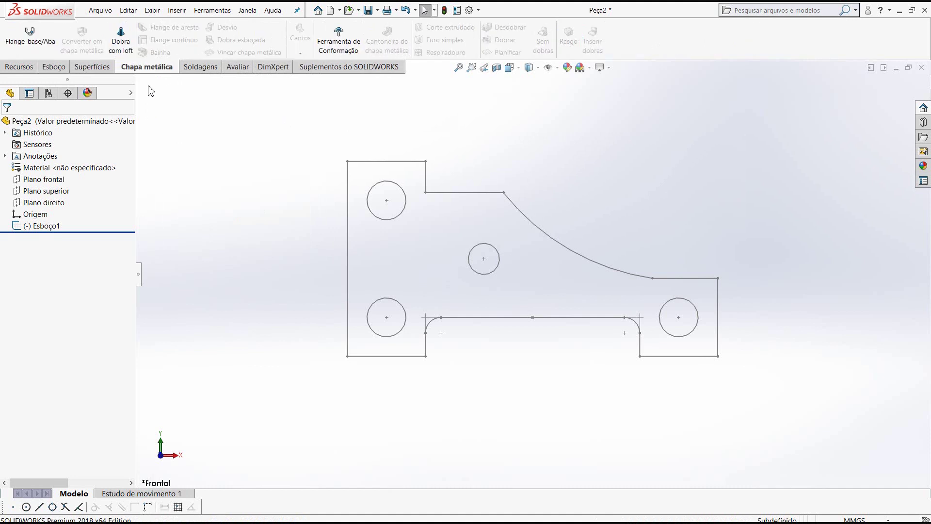
Create Flange-base1 from the sketch with 3.175 mm Espessura, then orbit to view the plate.
left_click(33, 44)
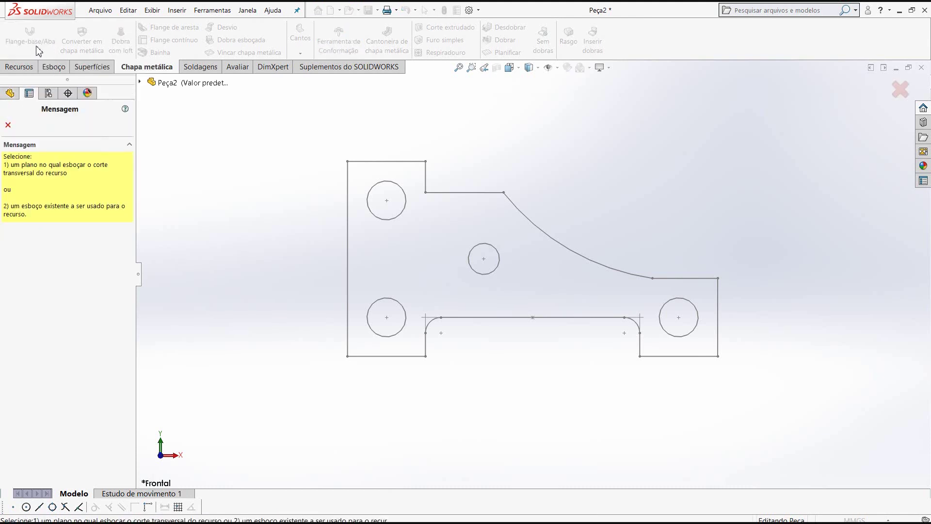
left_click(446, 193)
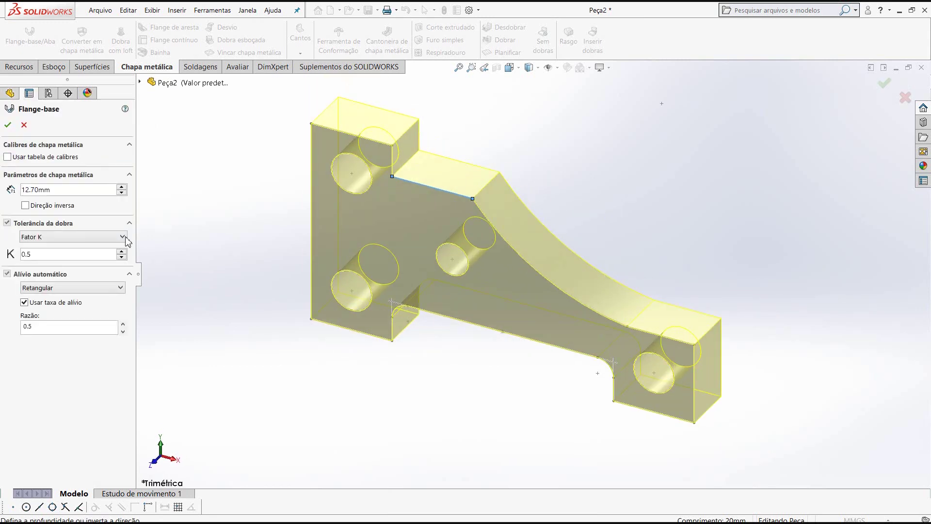
double_click(57, 191)
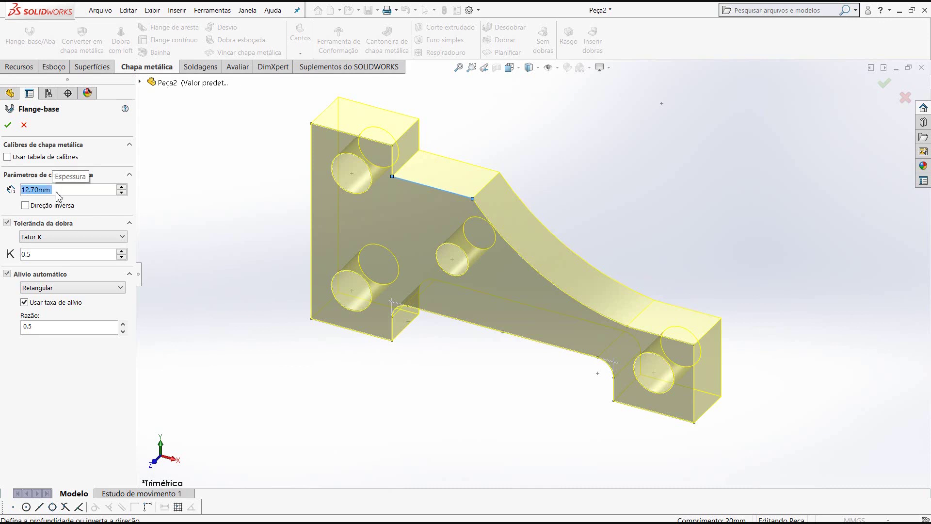
type("3,175")
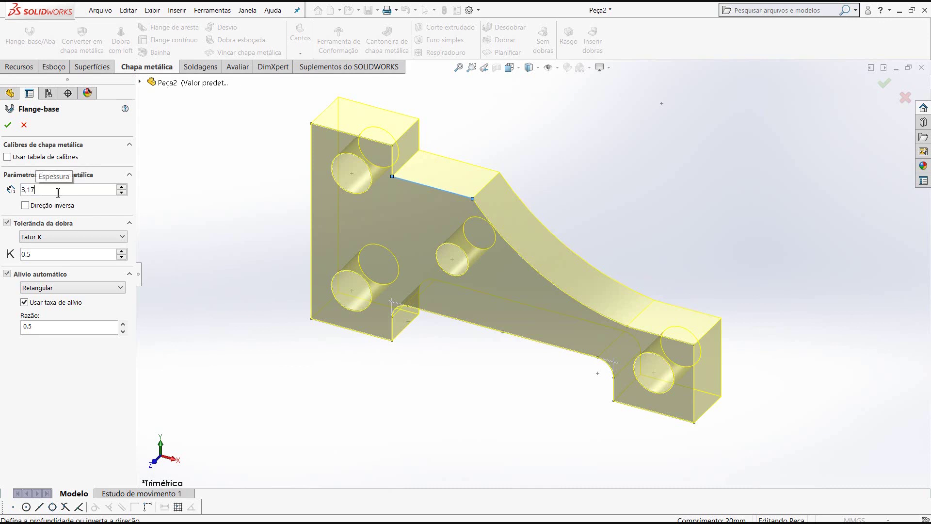
key("Return")
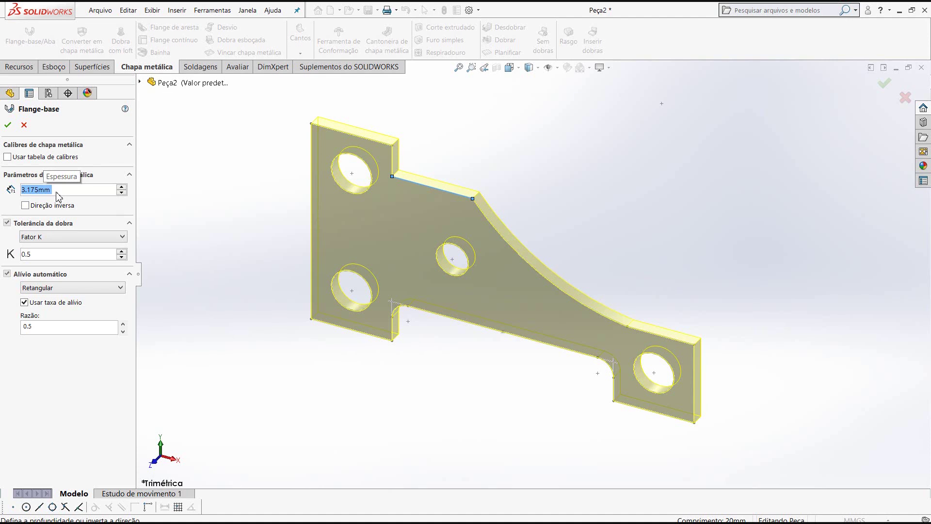
left_click(7, 126)
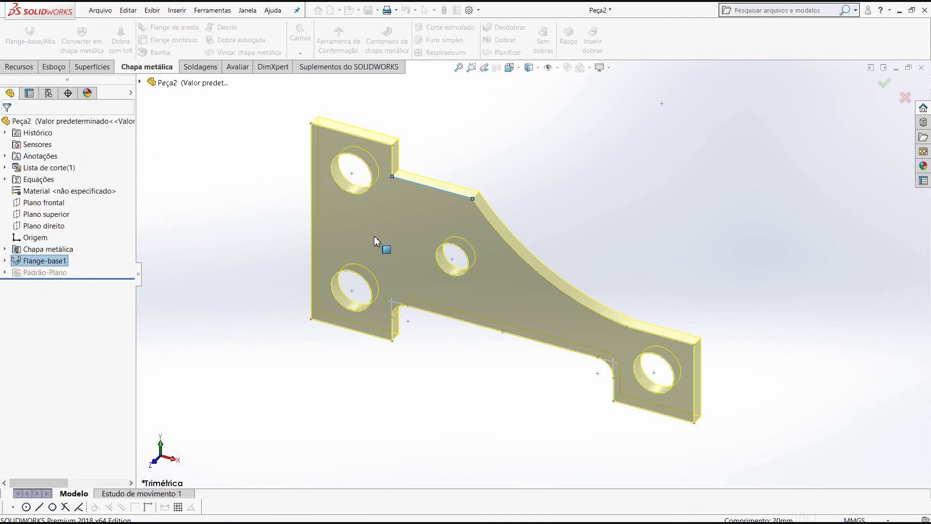
mouse_move(452, 257)
middle_mouse_down()
mouse_move(442, 220)
mouse_move(479, 270)
middle_mouse_up()
scroll(563, 334, "up", 3)
scroll(525, 249, "down", 2)
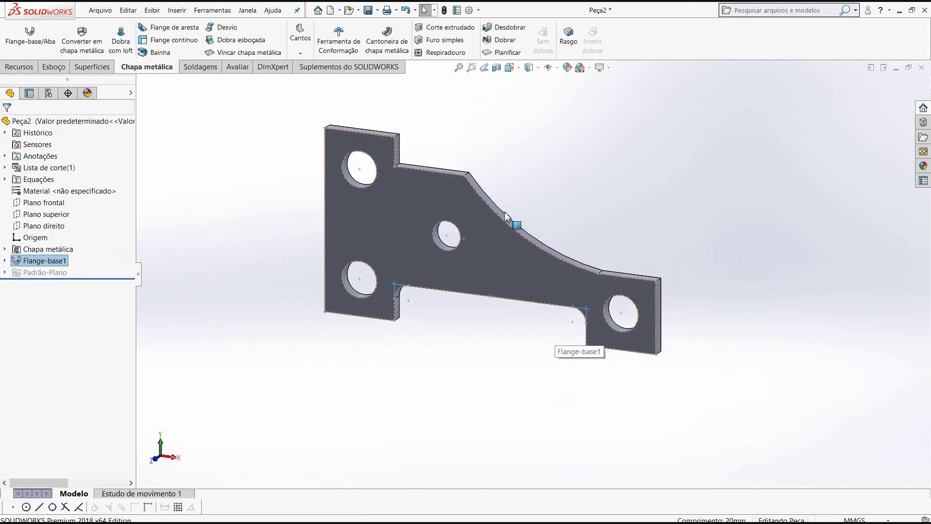
Choose Make Drawing from Part and save the part, replacing Peça2.SLDPRT.
left_click(545, 216)
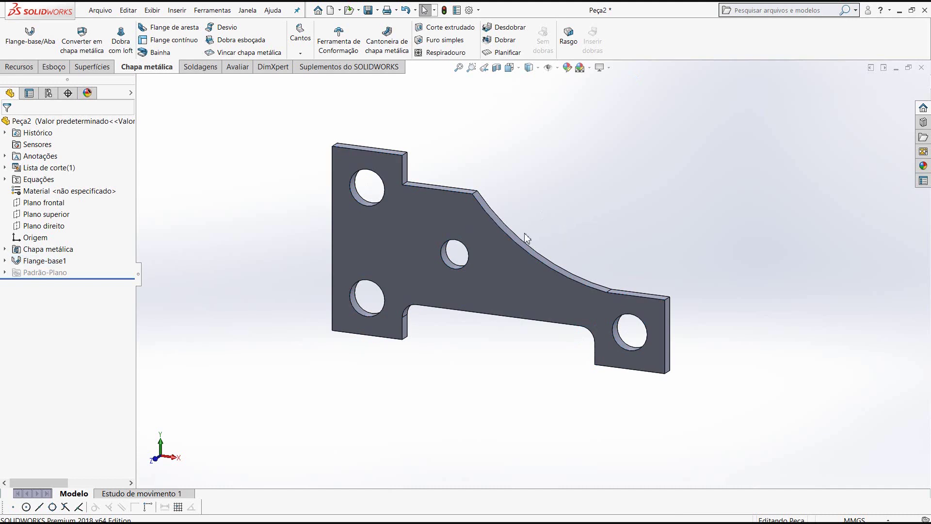
scroll(528, 237, "down", 1)
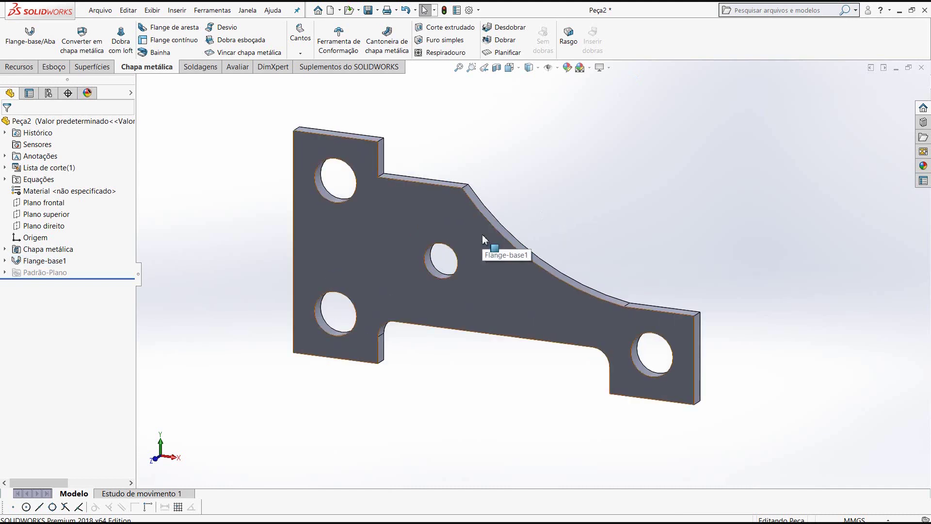
left_click(339, 11)
left_click(356, 35)
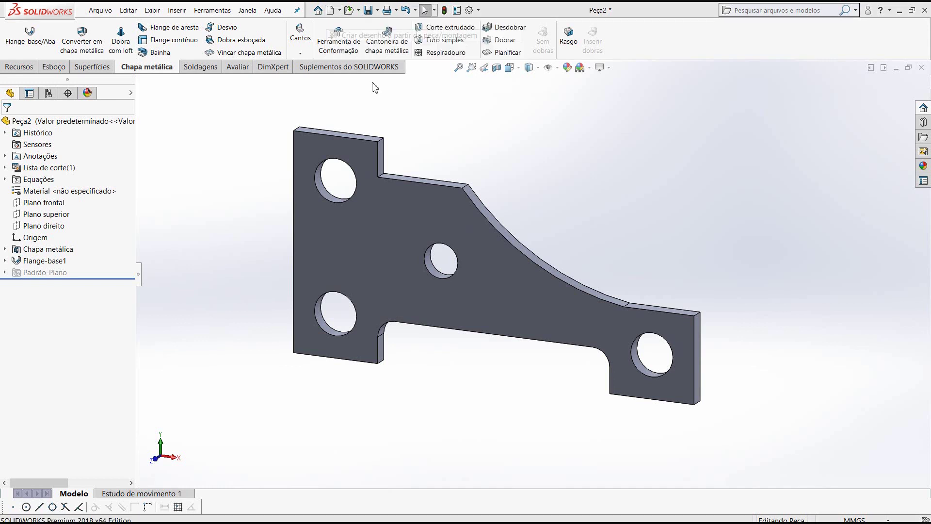
key("ctrl+s")
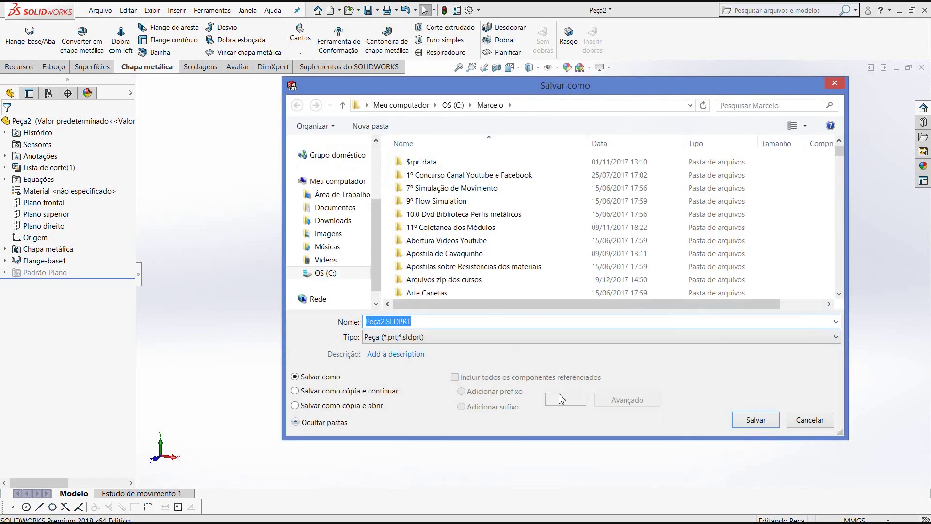
left_click(746, 423)
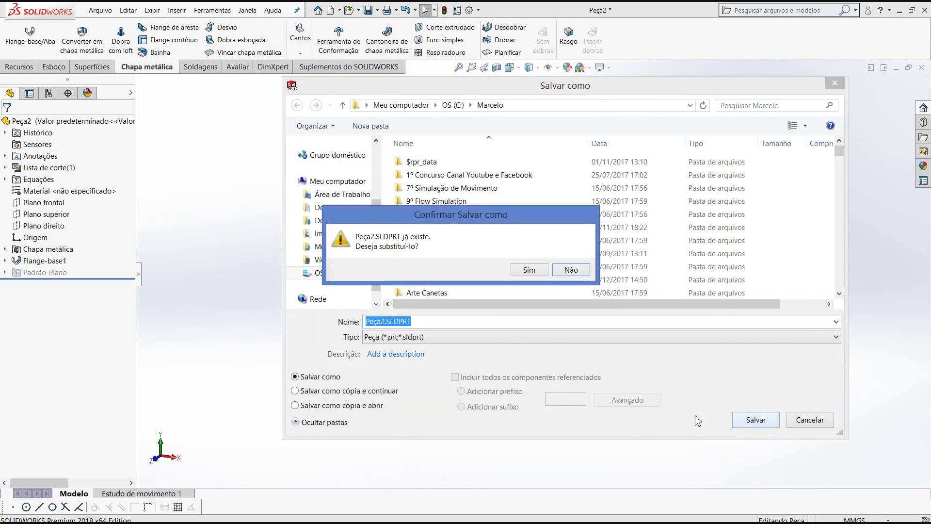
left_click(530, 270)
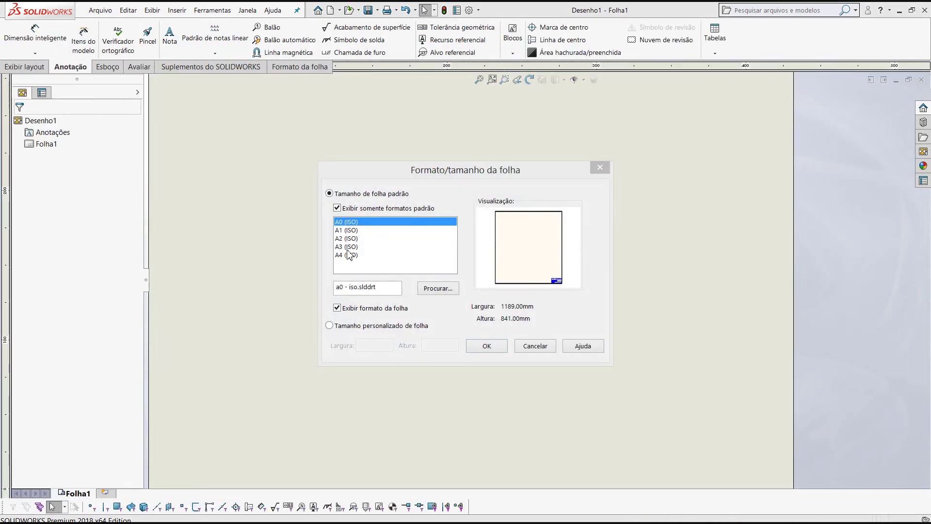
Choose the A3 (ISO) sheet size for the new drawing.
left_click(347, 247)
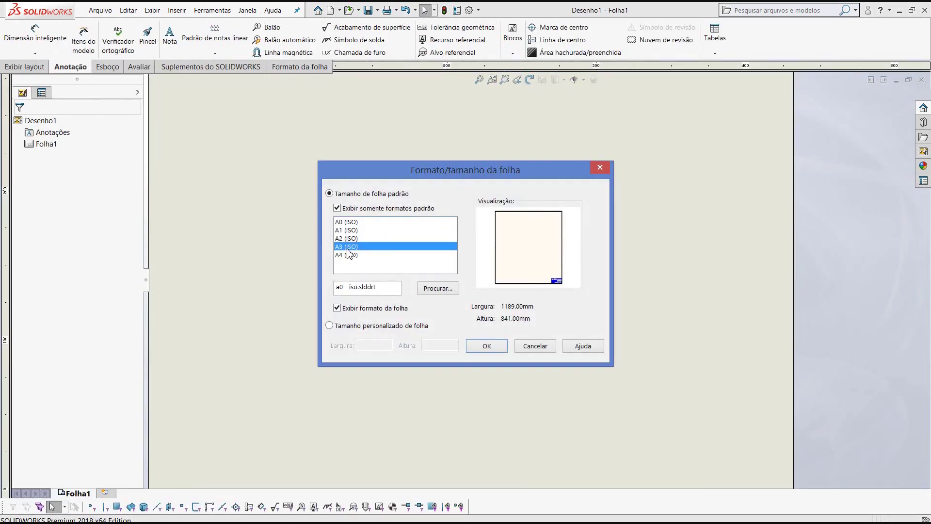
left_click(486, 346)
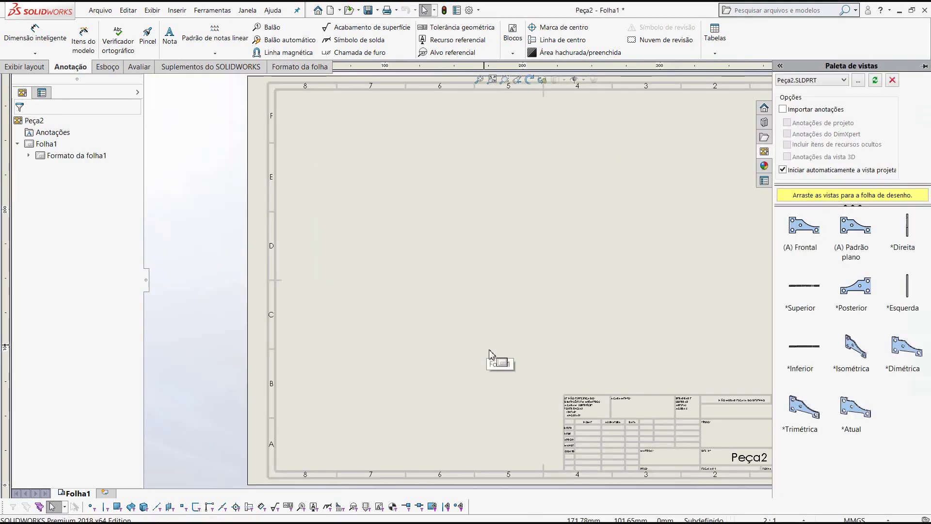
scroll(577, 332, "up", 2)
scroll(568, 314, "down", 1)
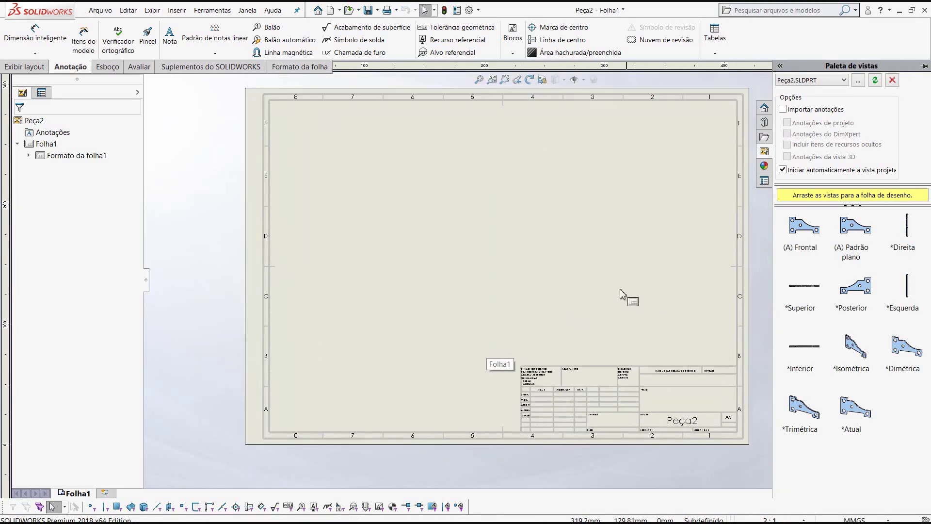
Apply sheet properties with first-angle projection at 2:1 scale, then show the View Palette.
right_click(502, 275)
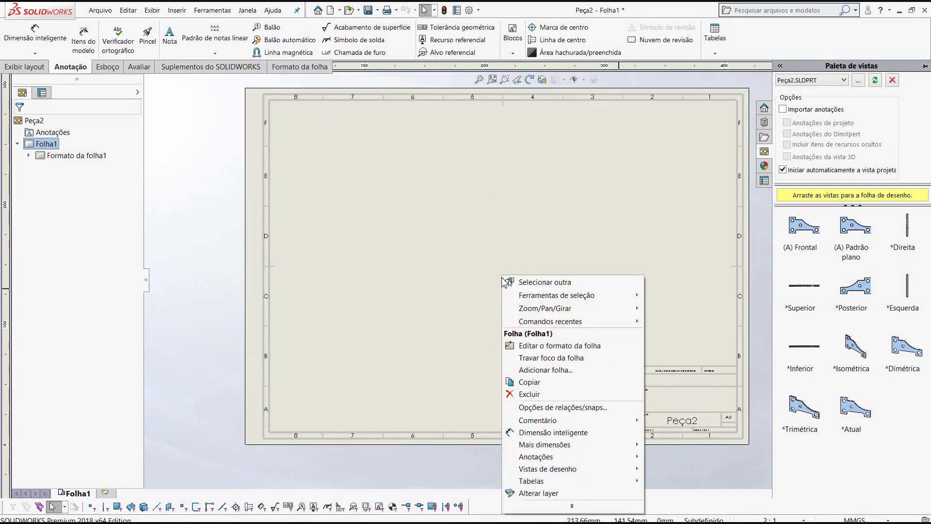
left_click(550, 506)
left_click(557, 267)
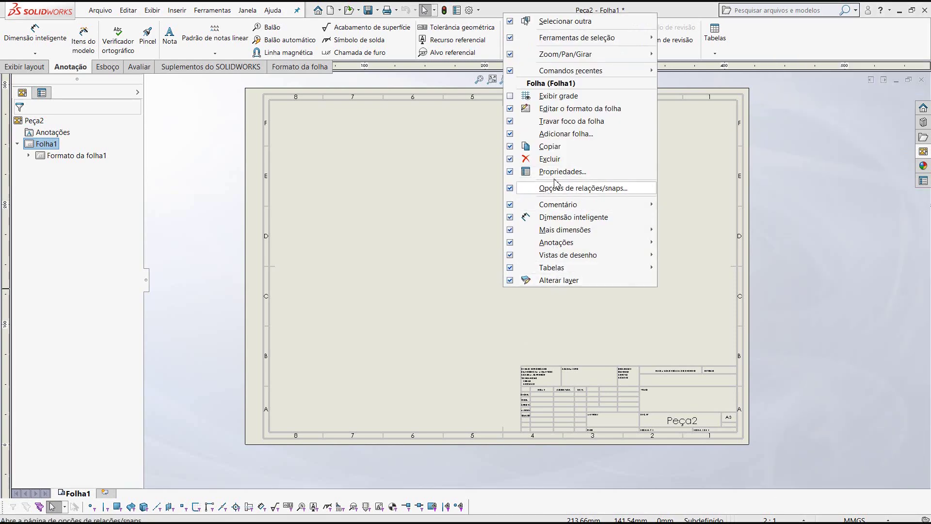
left_click(476, 224)
right_click(467, 241)
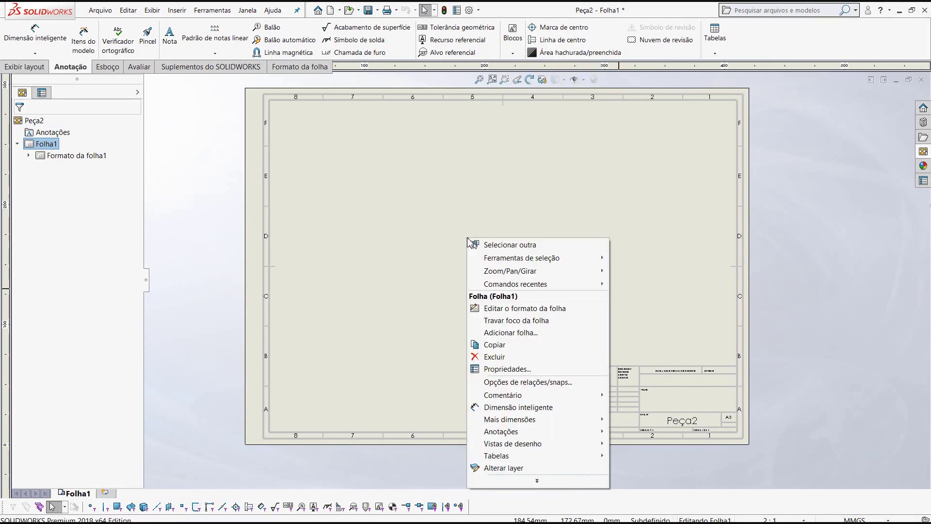
left_click(534, 483)
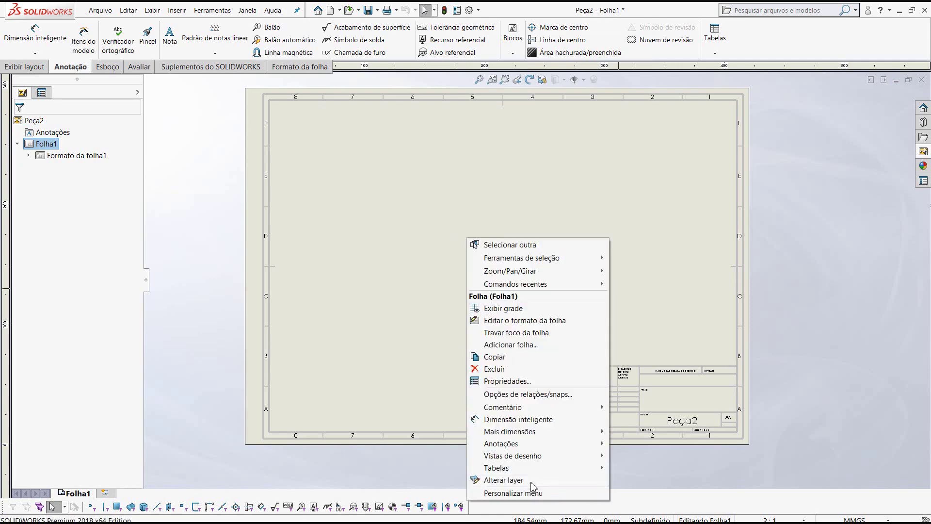
left_click(506, 379)
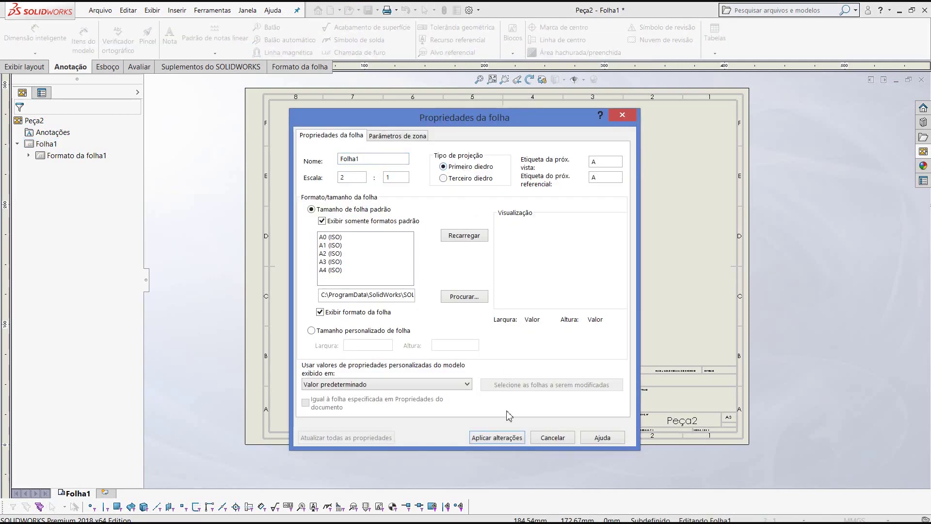
left_click(497, 438)
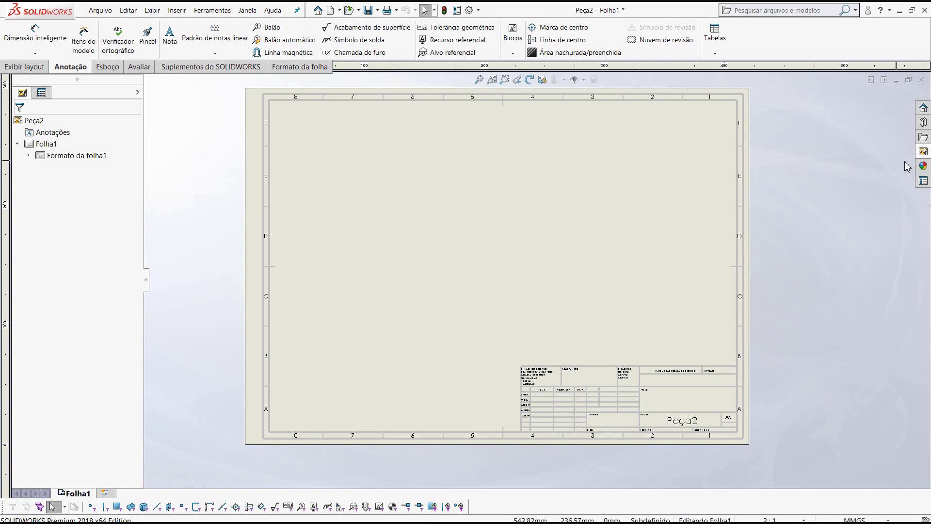
left_click(922, 152)
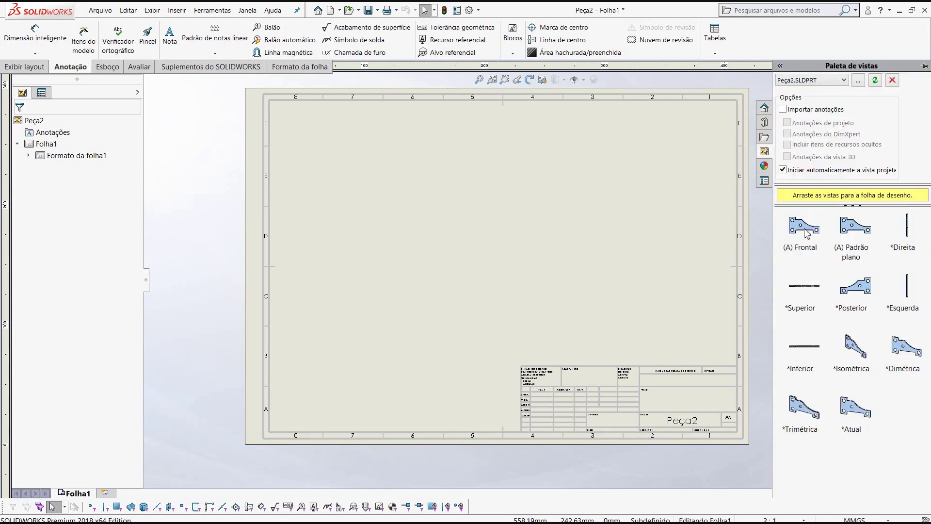
Place the (A) Frontal view upper left with a projected side view to its right.
mouse_move(806, 232)
left_mouse_down()
mouse_move(438, 195)
mouse_move(425, 225)
left_mouse_up()
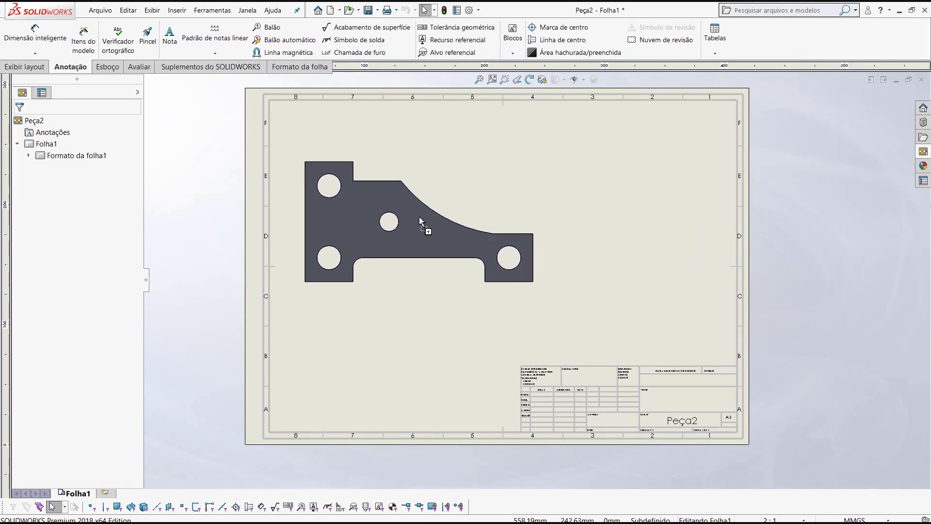
left_click_drag(425, 225, 414, 193)
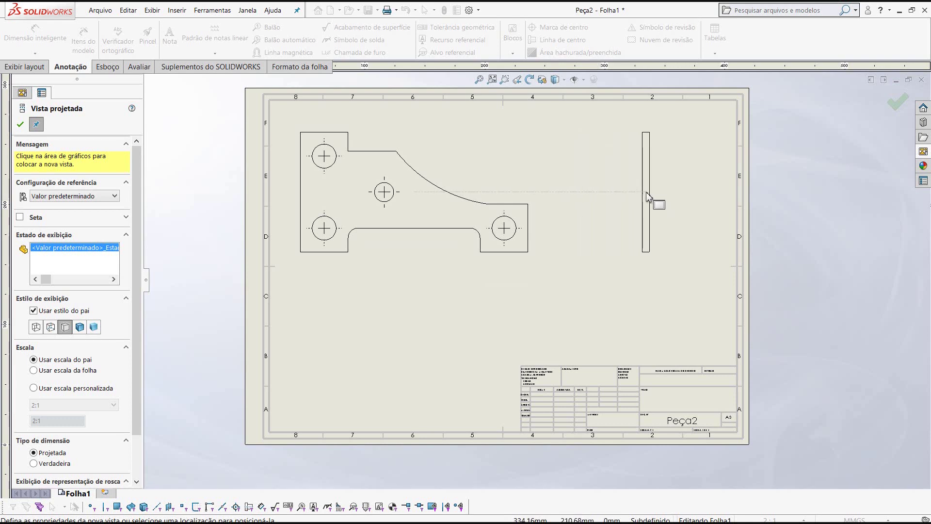
left_click(648, 198)
left_click(333, 239)
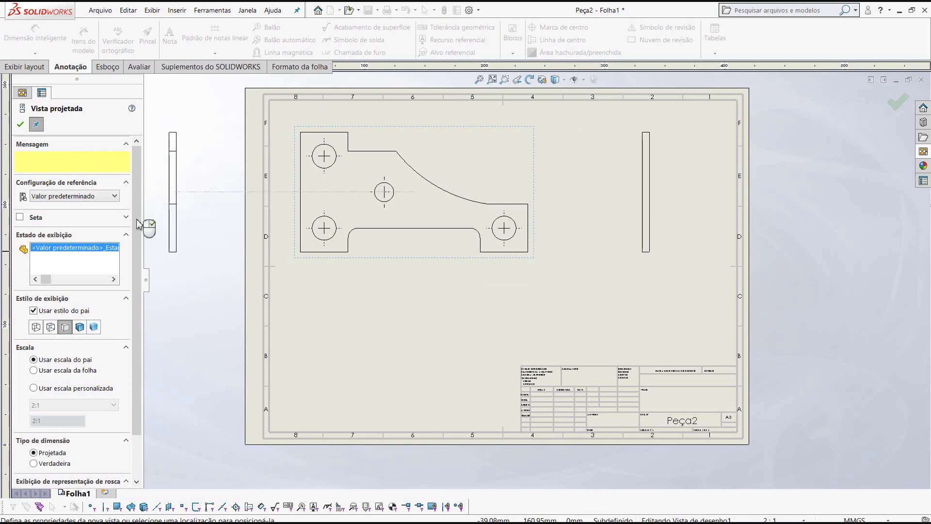
left_click(21, 127)
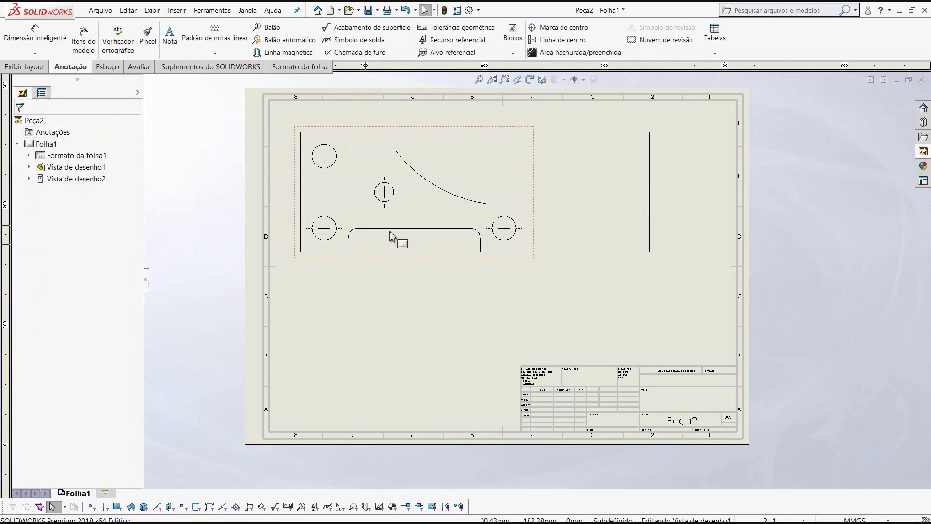
scroll(416, 245, "up", 1)
scroll(436, 244, "up", 1)
scroll(437, 241, "up", 1)
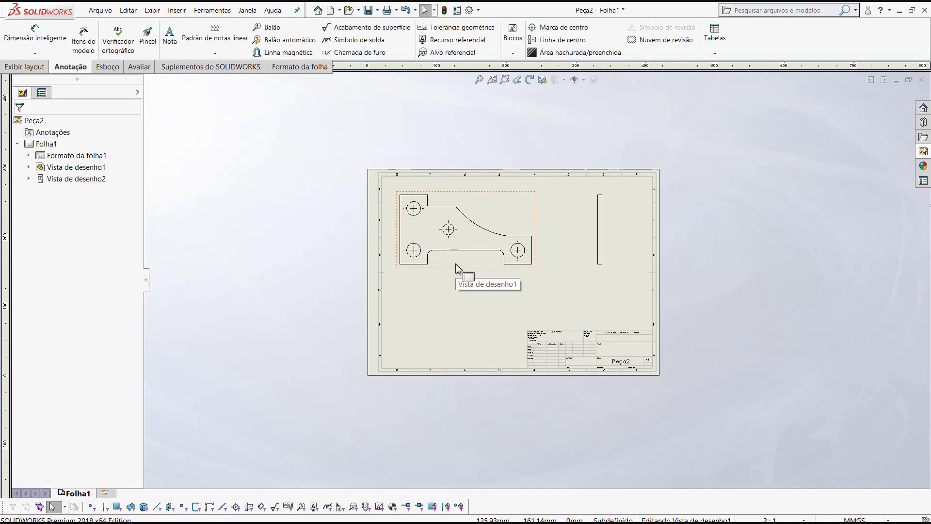
left_click_drag(458, 272, 467, 273)
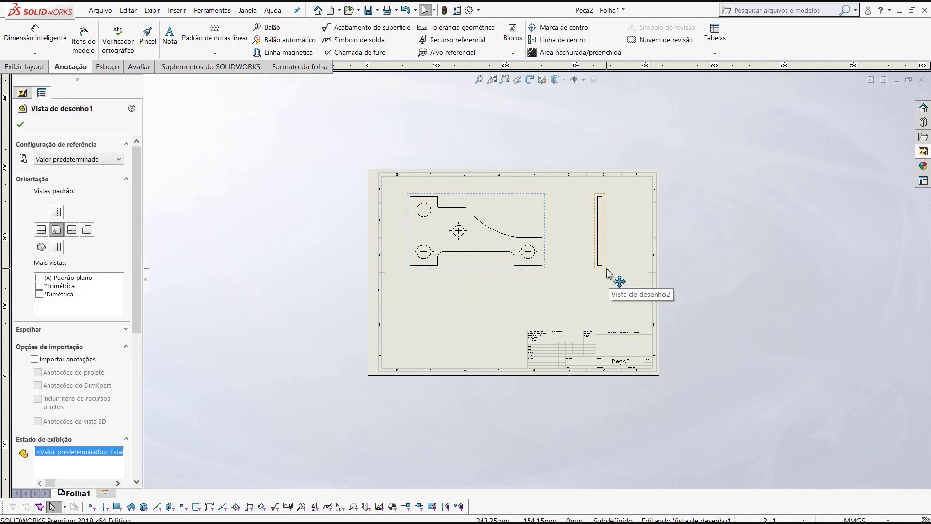
left_click_drag(613, 273, 618, 274)
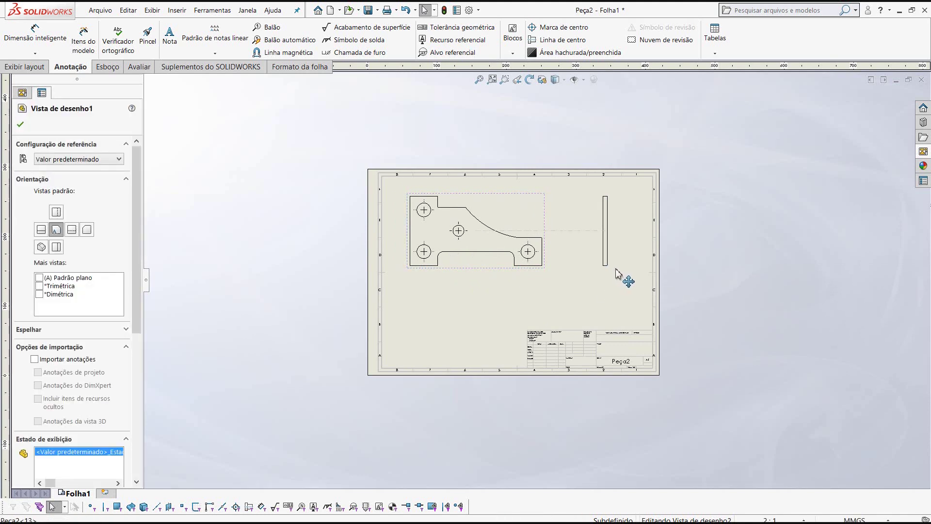
left_click(746, 271)
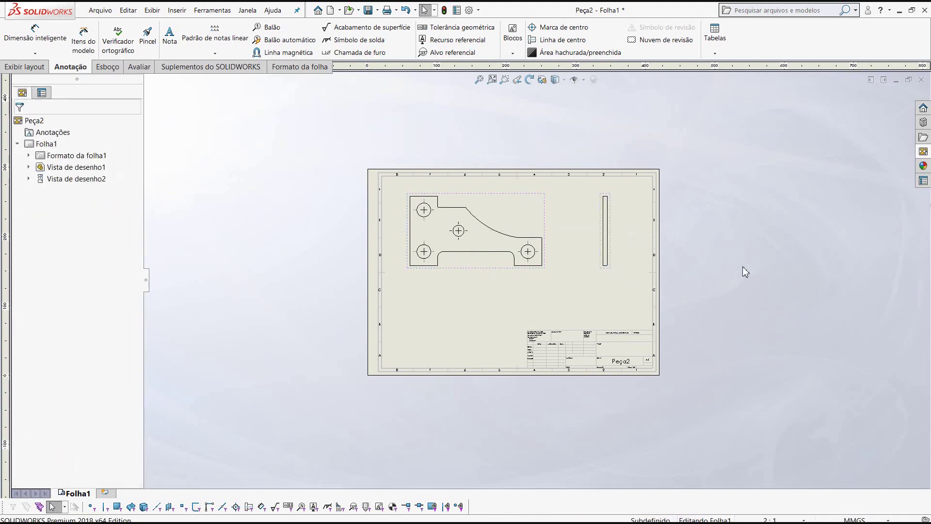
Add the Trimétrica view below the front view, switched to Isometric at 1:1 scale.
left_click(923, 153)
left_click(793, 404)
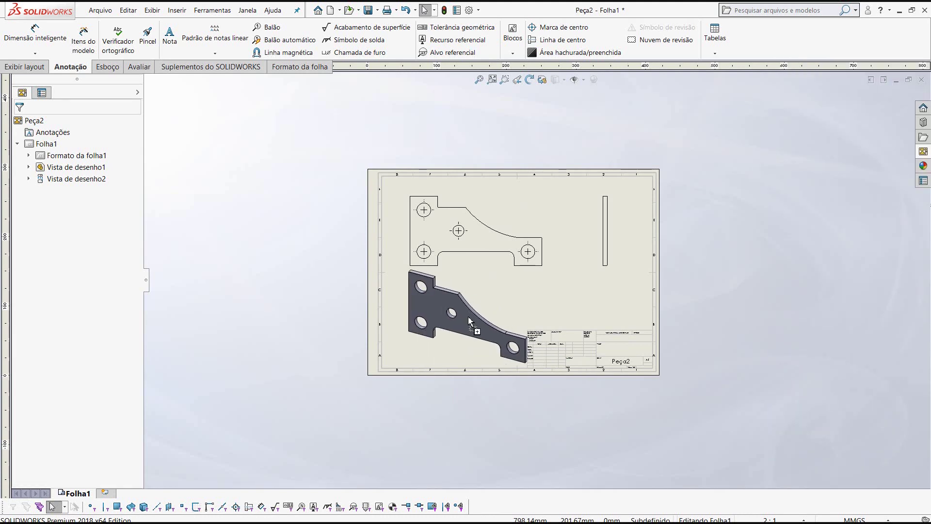
left_click_drag(734, 408, 468, 329)
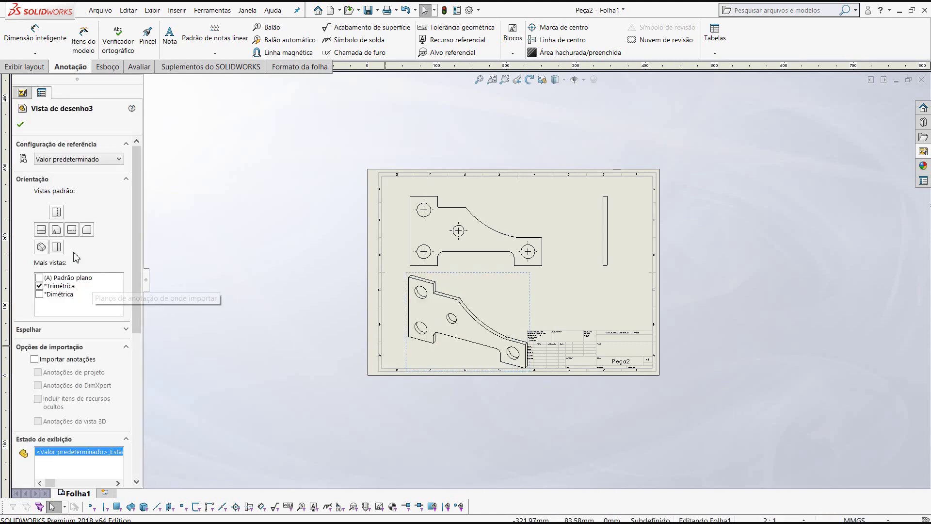
left_click(41, 247)
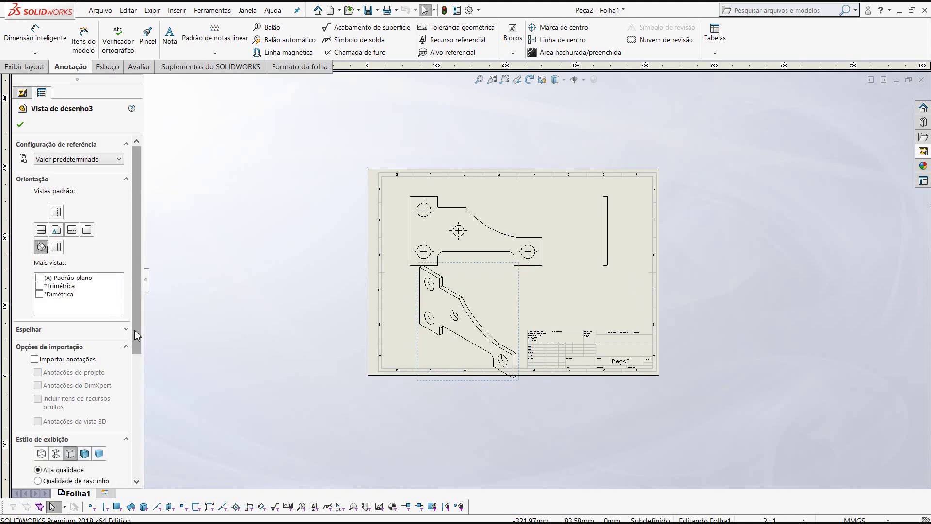
scroll(133, 334, "down", 3)
scroll(133, 335, "down", 3)
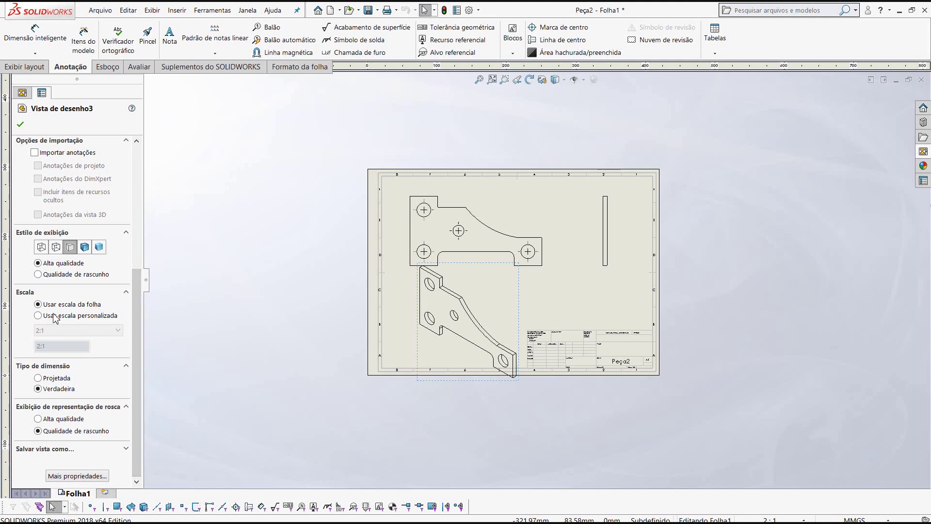
left_click(62, 335)
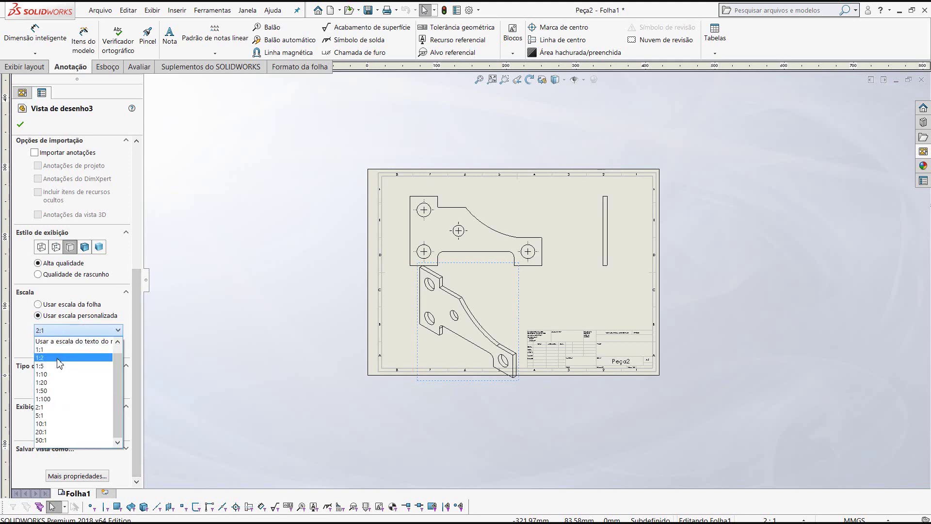
left_click(58, 353)
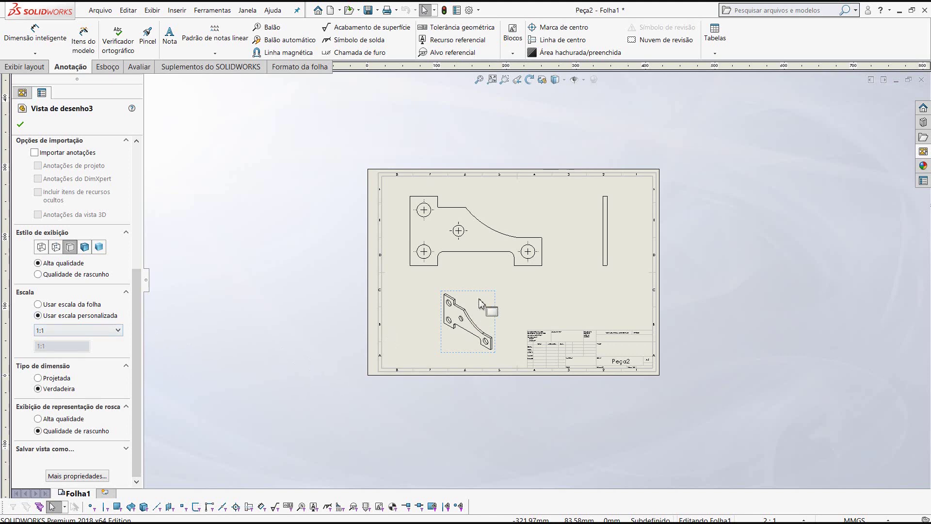
left_click_drag(491, 294, 483, 294)
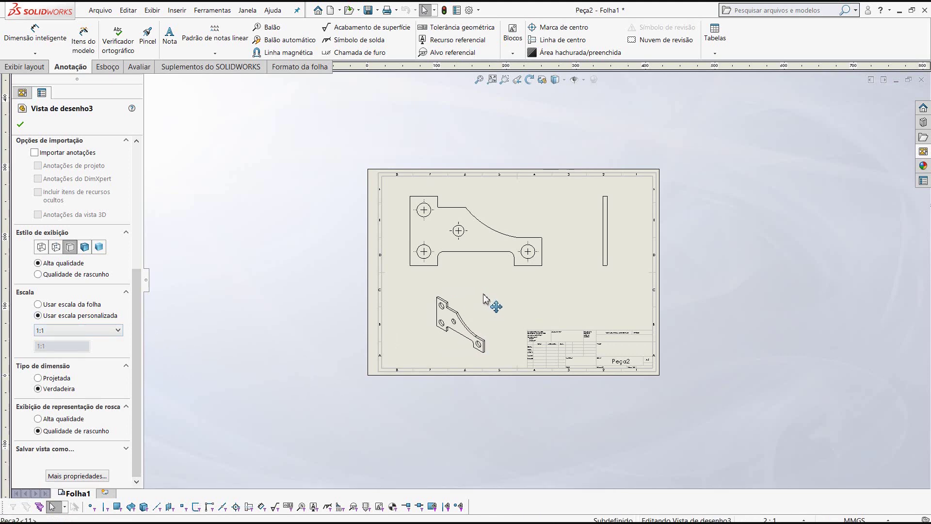
left_click_drag(483, 294, 490, 302)
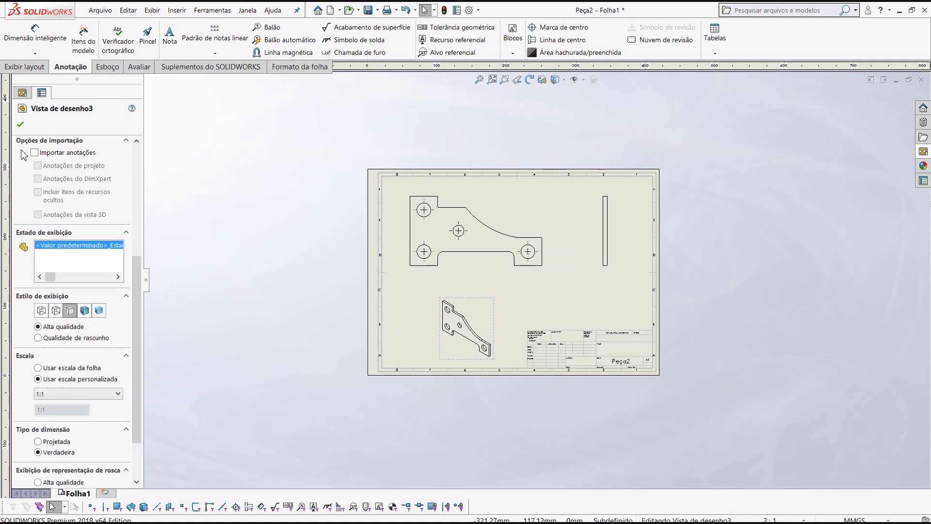
left_click(21, 126)
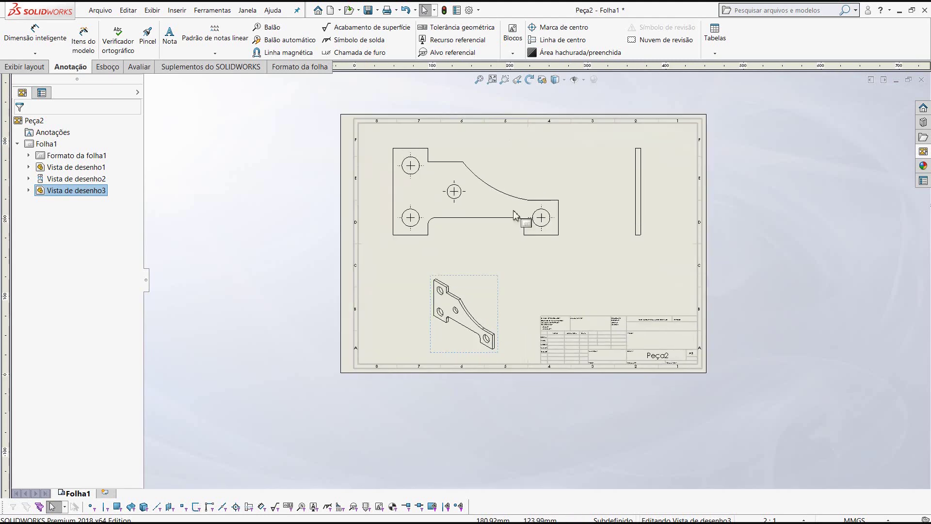
Set the side view Vista de desenho2 to Linhas ocultas visíveis.
key("f")
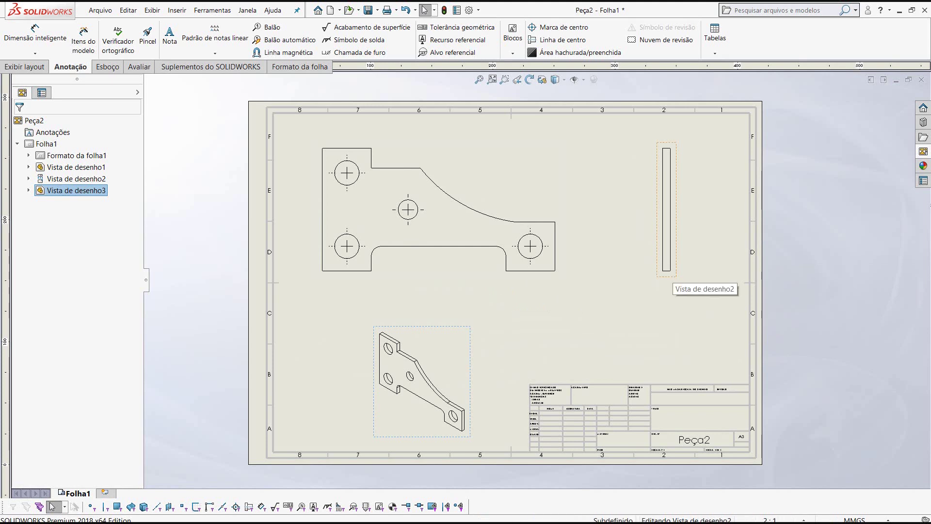
left_click(669, 279)
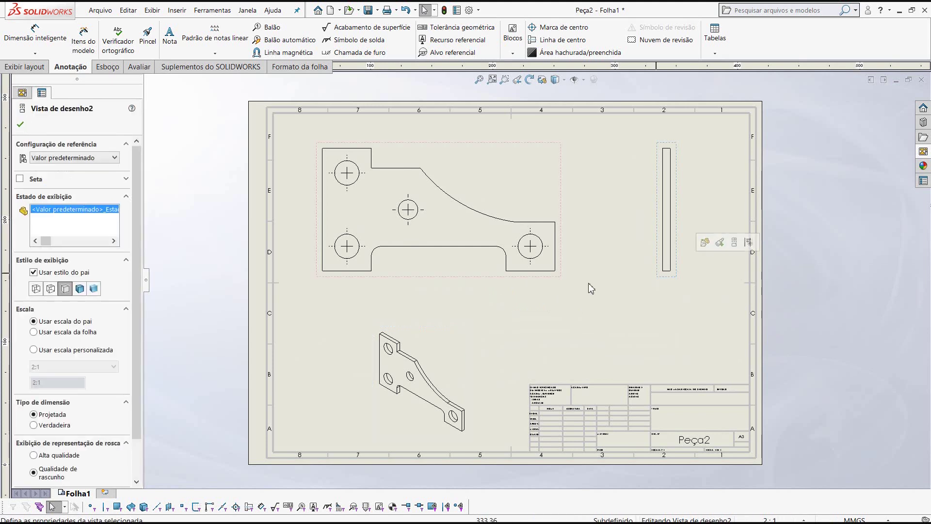
left_click(51, 289)
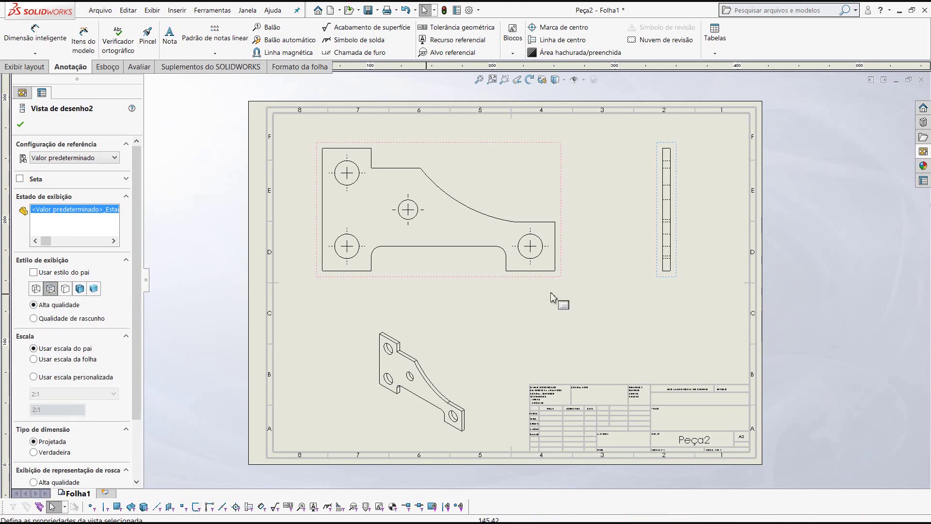
right_click(658, 246)
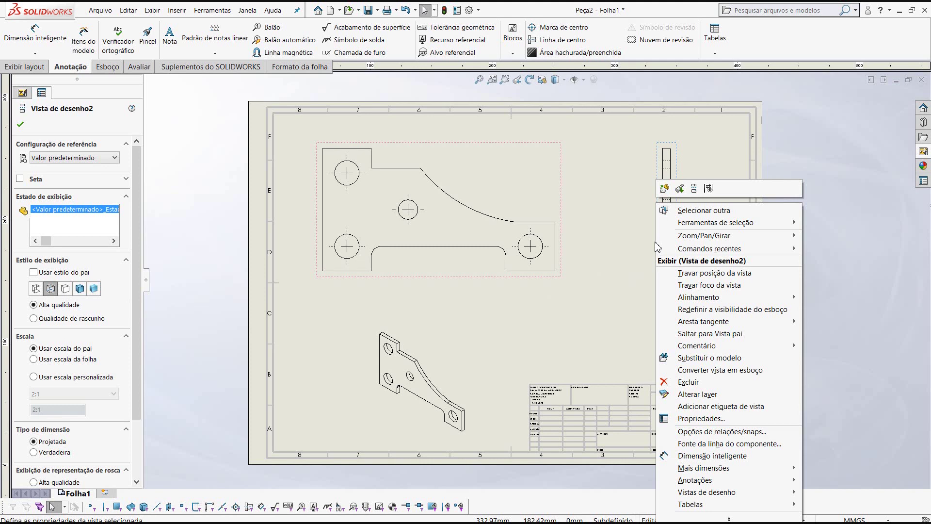
left_click(24, 126)
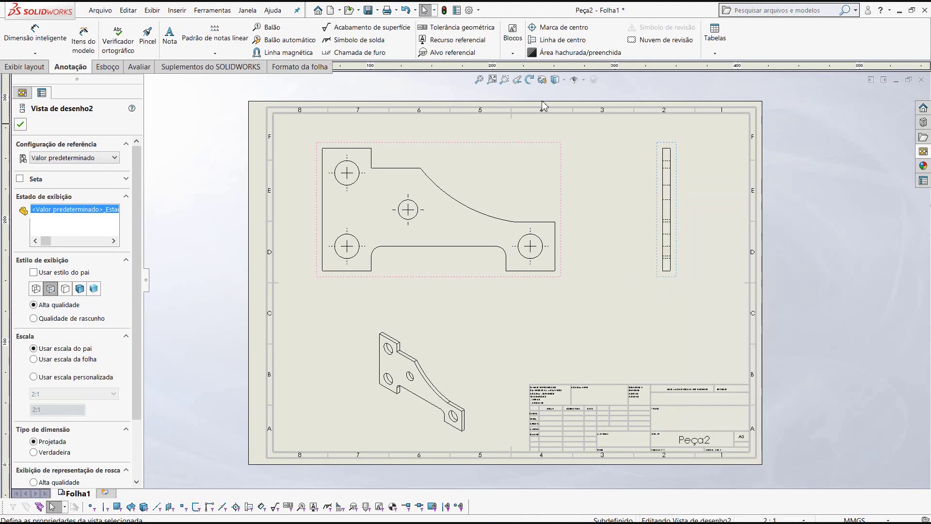
Toggle axes display and auto-add centerlines to the side view through Linha de centro.
left_click(557, 80)
left_click(574, 80)
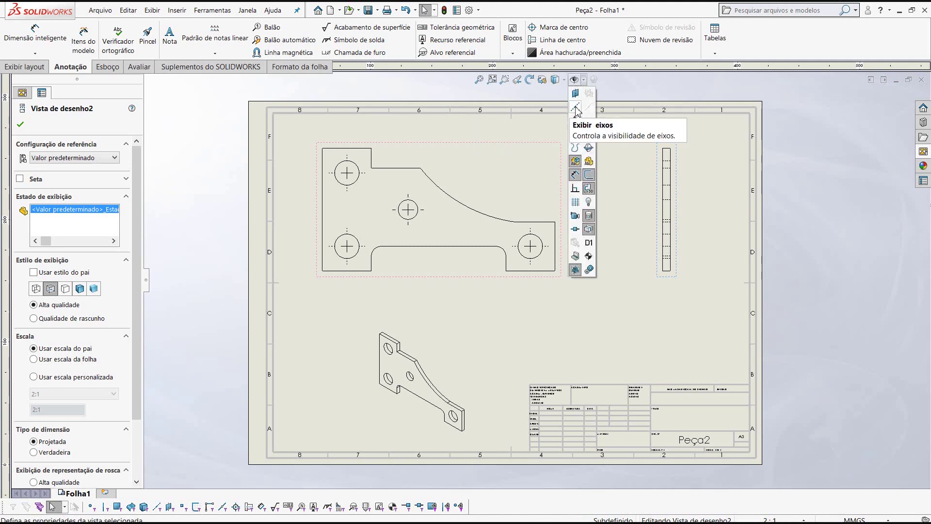
left_click(576, 109)
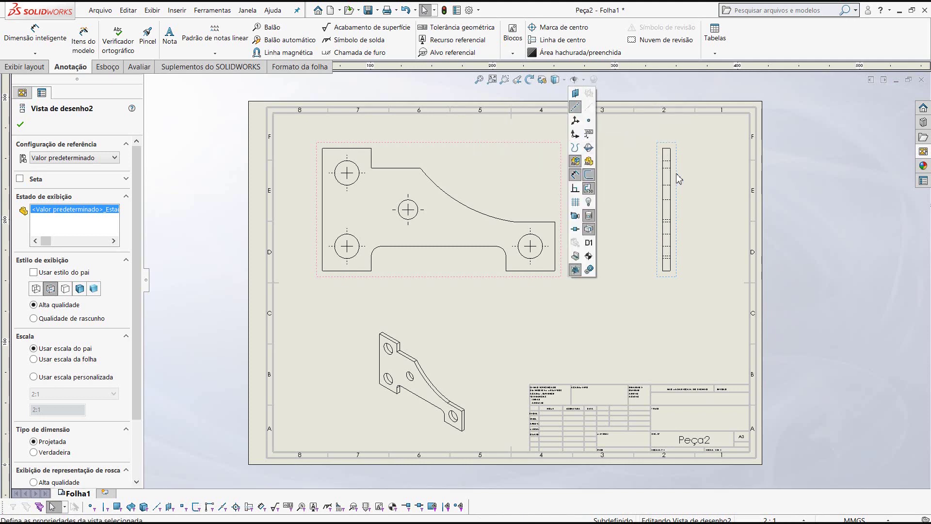
left_click(695, 153)
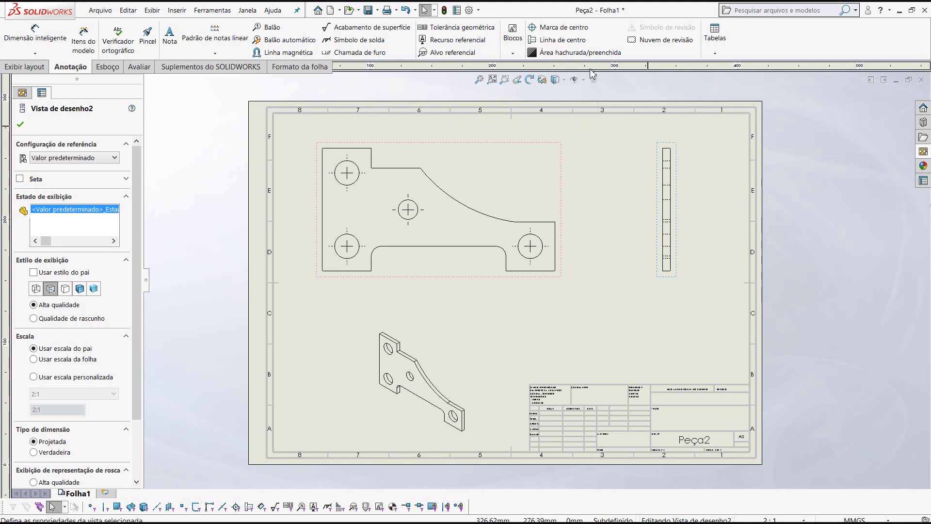
left_click(562, 39)
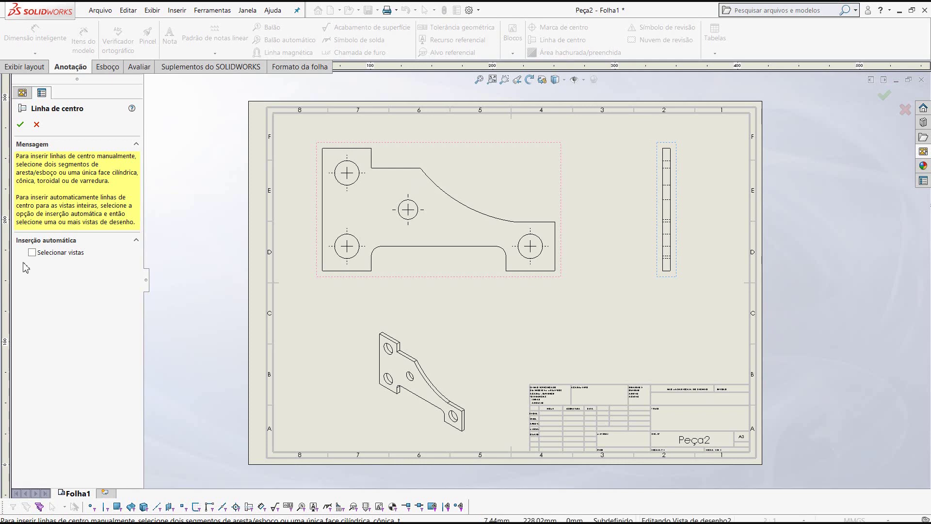
left_click(40, 256)
left_click(19, 124)
scroll(504, 232, "up", 2)
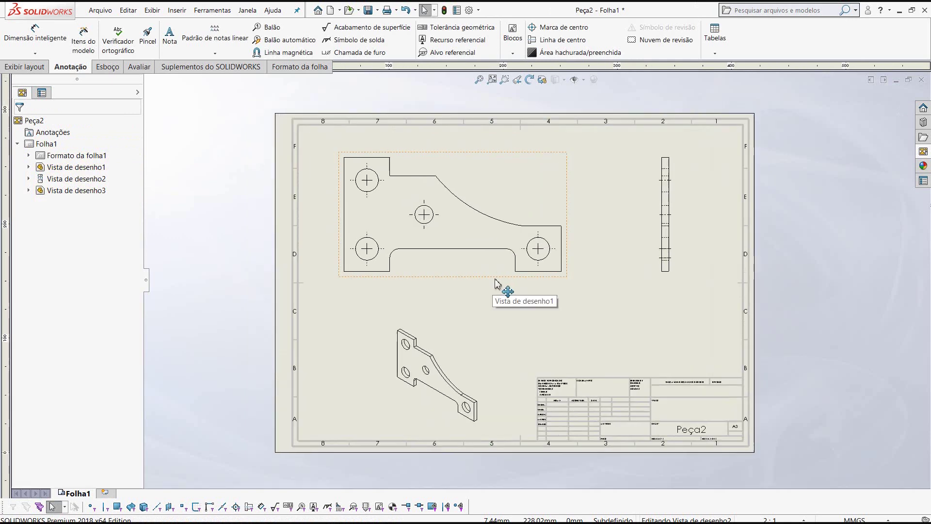
Dimension the plate's 50.00 height, place an R60.00 radius, then remove it to redo.
left_click(40, 35)
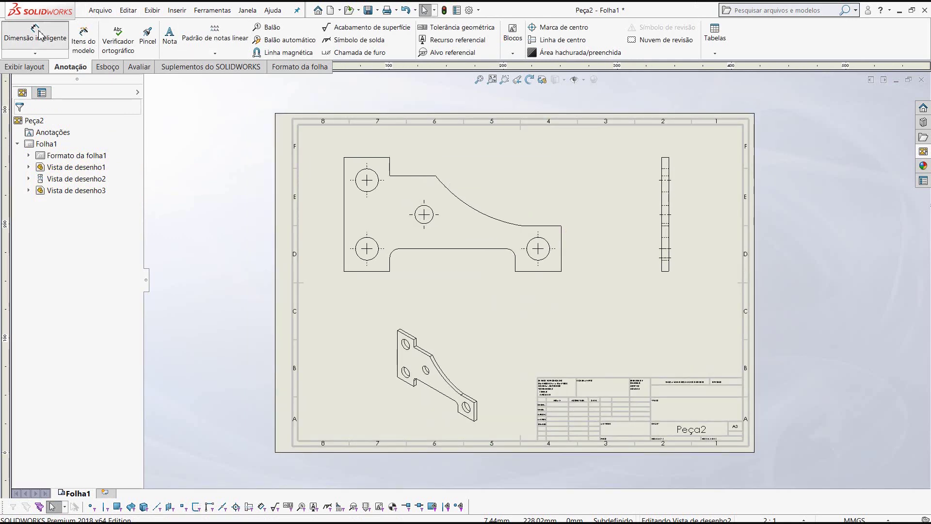
left_click(344, 207)
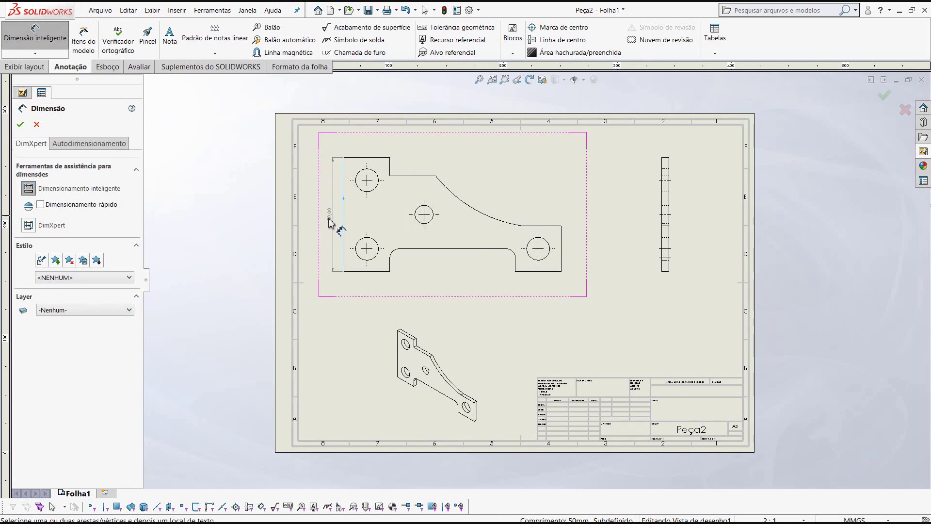
left_click(330, 219)
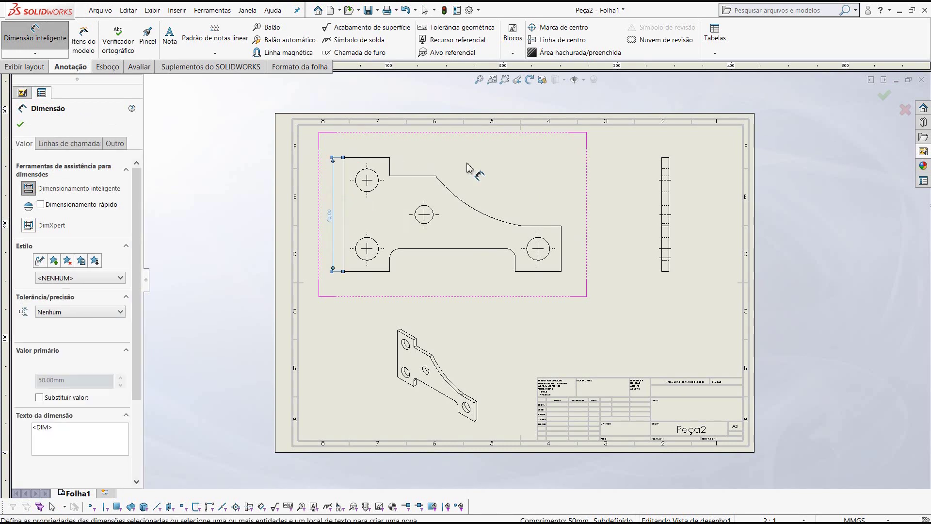
left_click(479, 217)
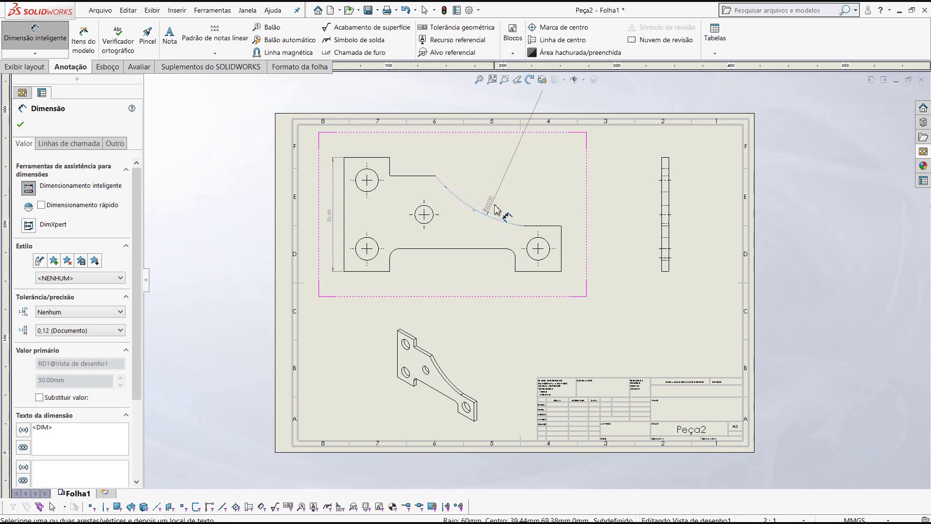
left_click(495, 206)
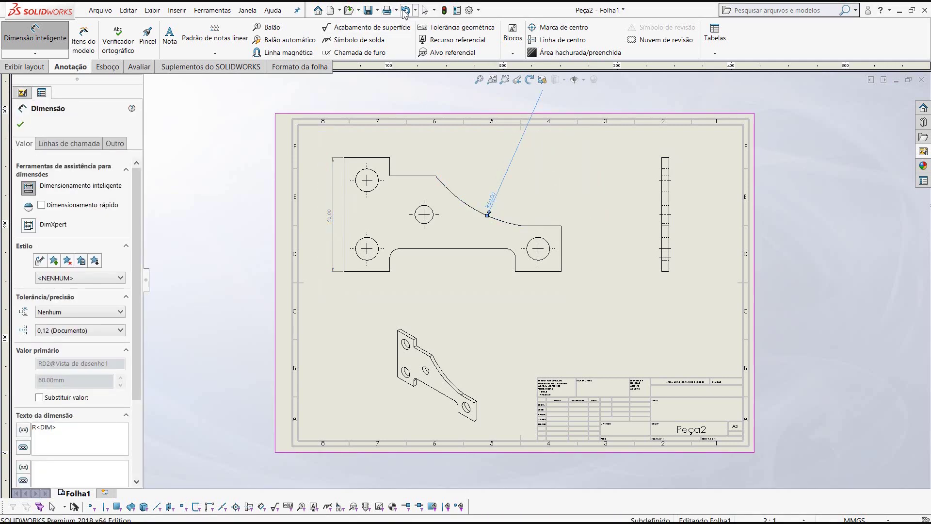
left_click(403, 12)
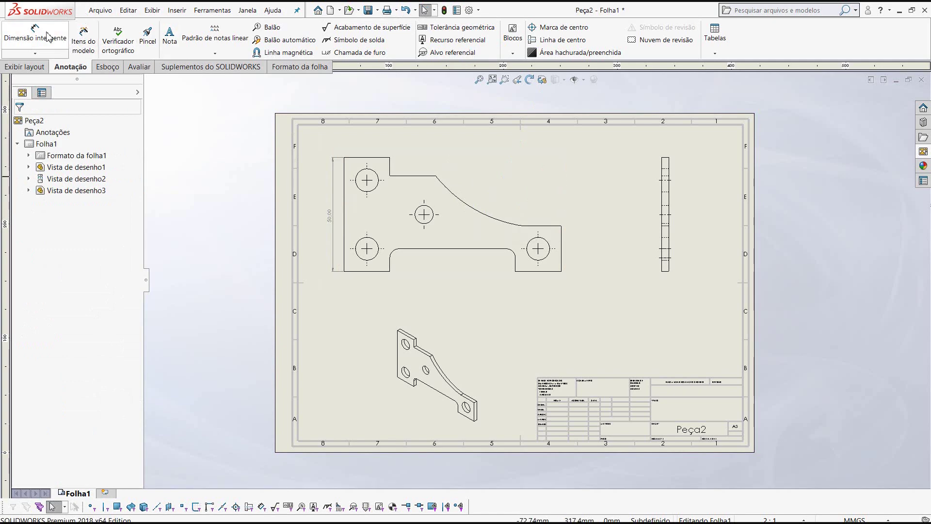
Re-dimension the arc with an R60.00 radius across it.
left_click(48, 37)
scroll(475, 203, "up", 2)
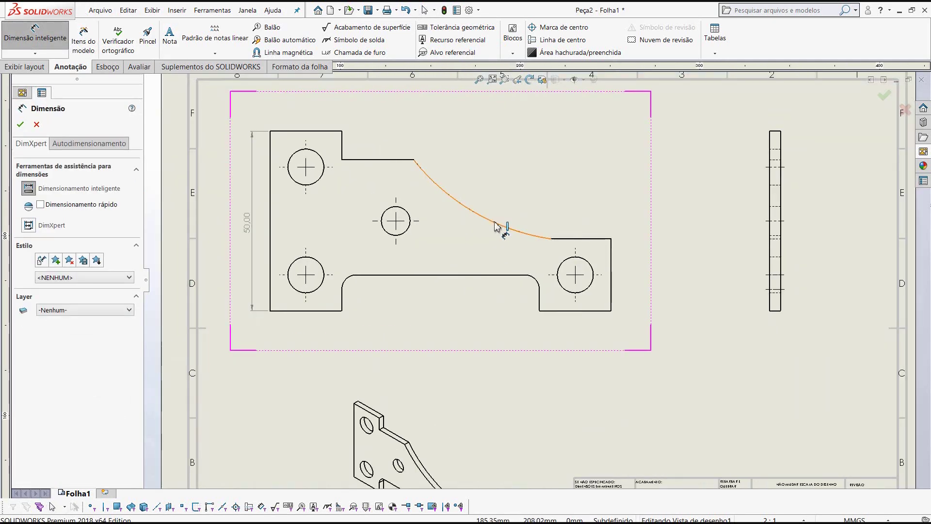
left_click(497, 226)
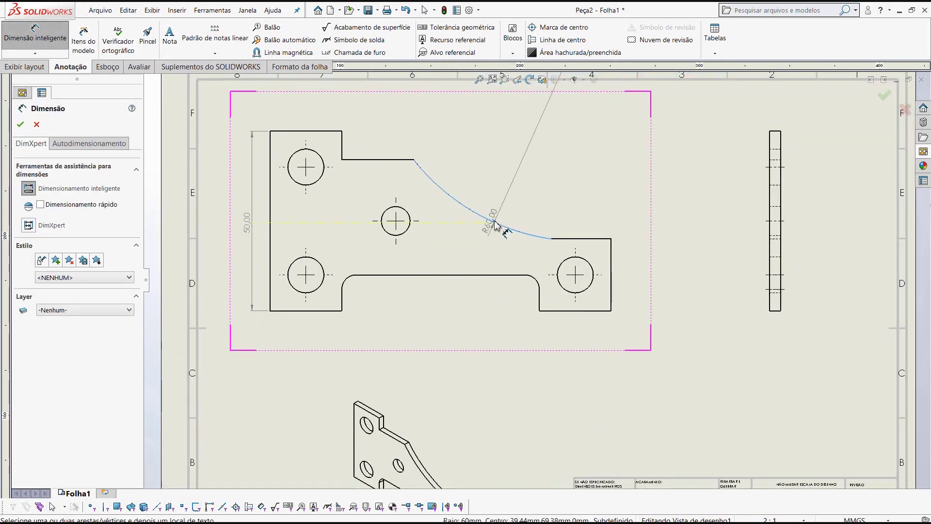
left_click(450, 247)
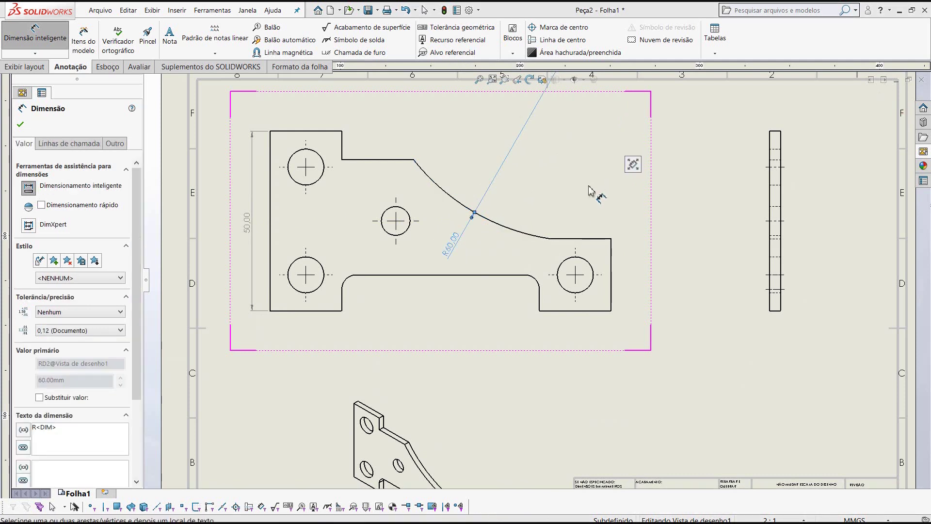
Add the 20.00 widths of the top-left edge and top step, plus the right-side 20.00 dimensions.
left_click(304, 131)
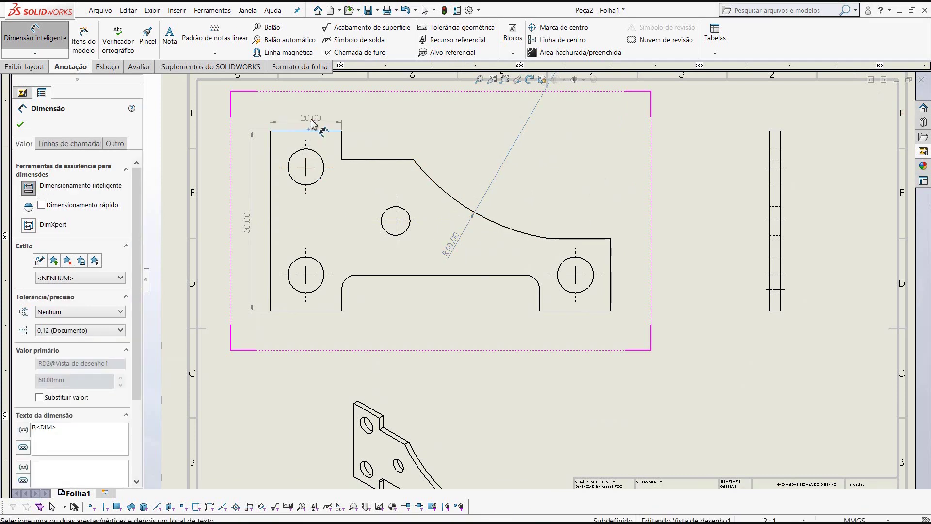
left_click(313, 113)
left_click(368, 159)
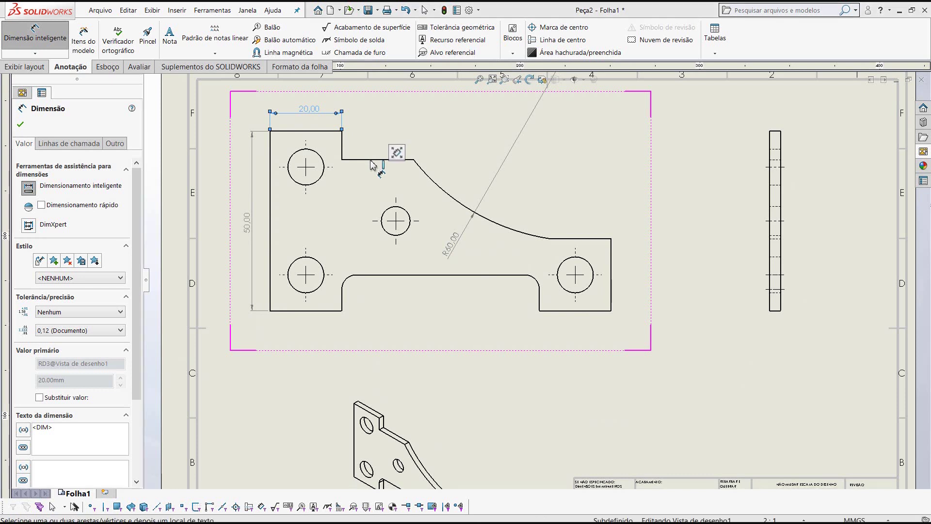
left_click(381, 119)
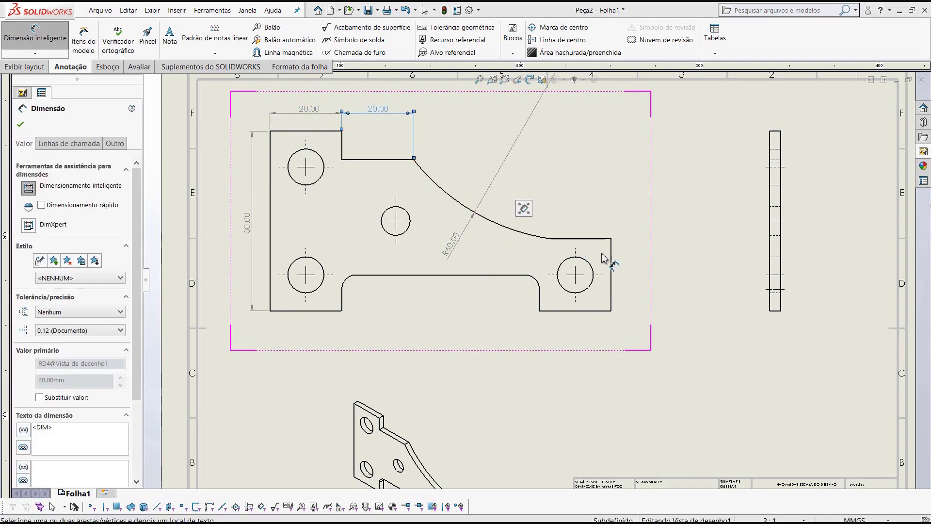
left_click(611, 264)
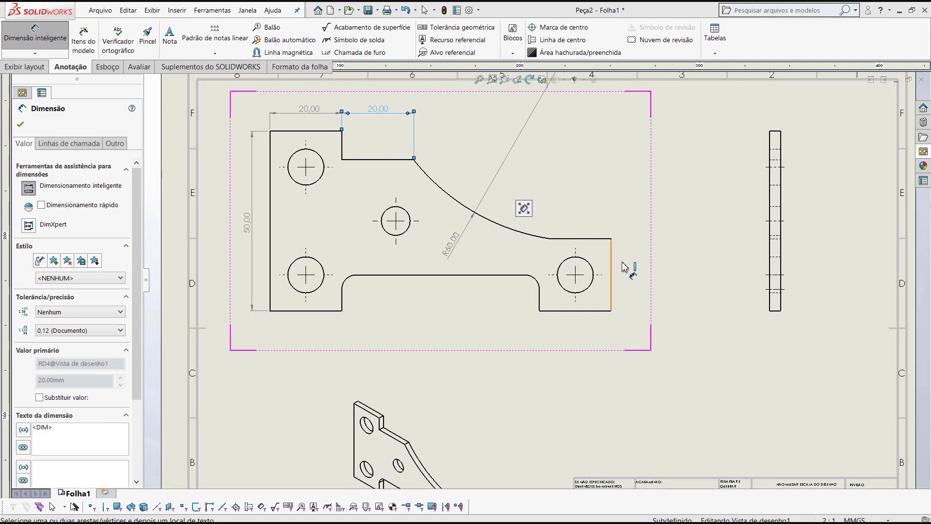
left_click(630, 286)
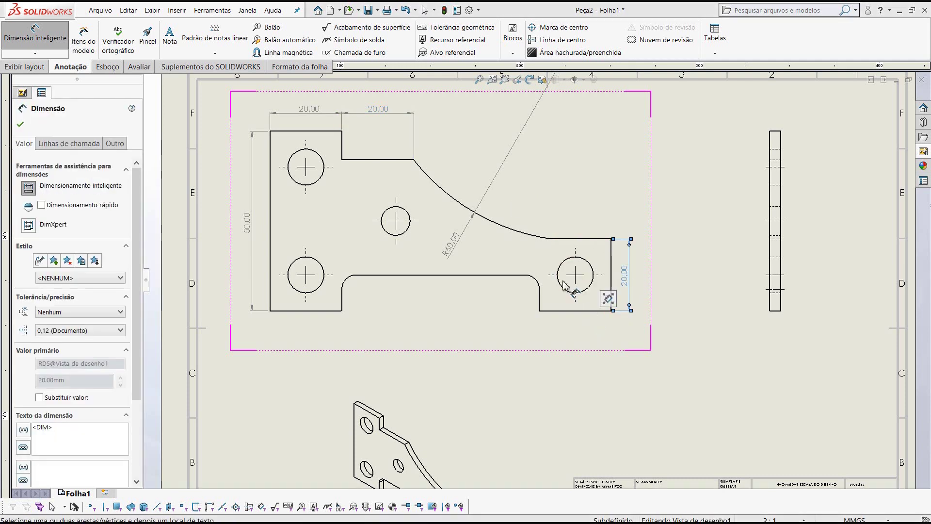
left_click(578, 342)
Dimension the 55.00 bottom cut-out width and the 20.00 bottom-left edge width.
left_click(342, 310)
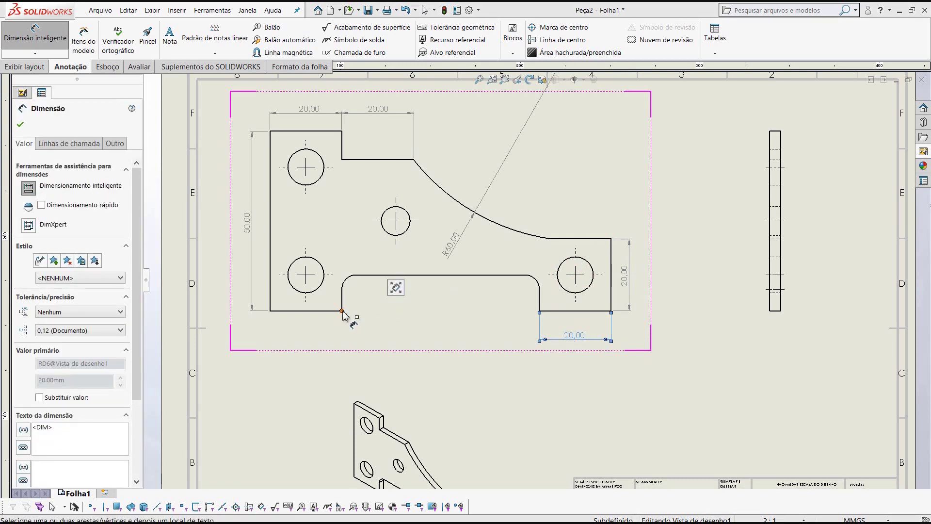
left_click(539, 310)
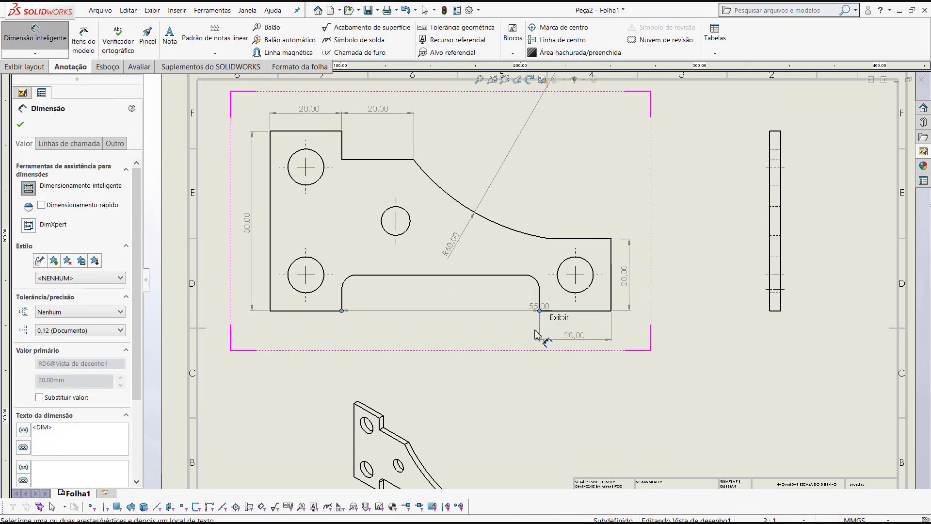
left_click(446, 341)
left_click(283, 324)
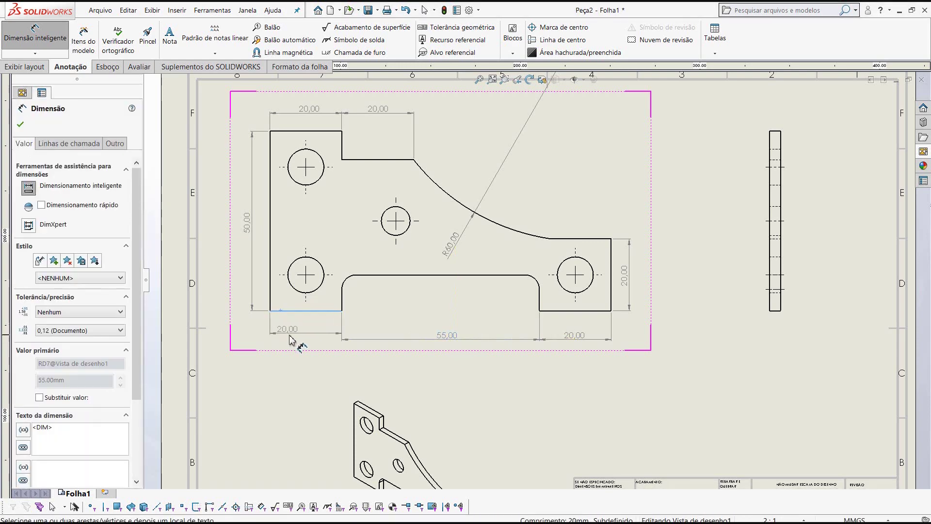
left_click(306, 339)
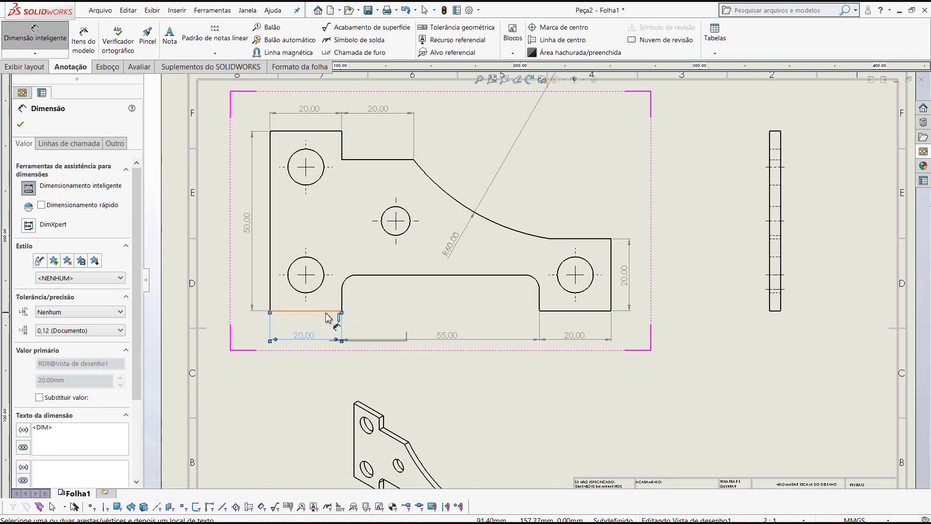
Try placing a 20.00 dimension inside the cut-out, undoing the misplaced attempts.
left_click(312, 311)
left_click(414, 281)
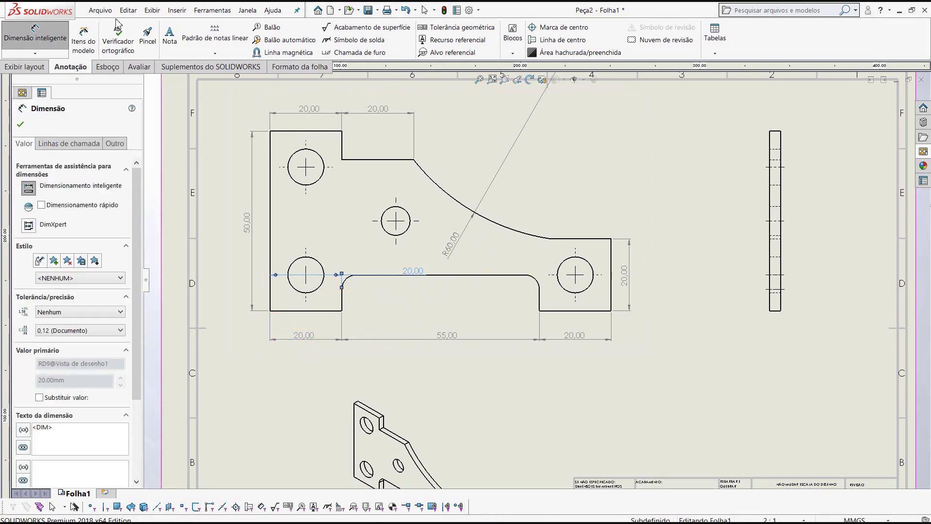
left_click(20, 125)
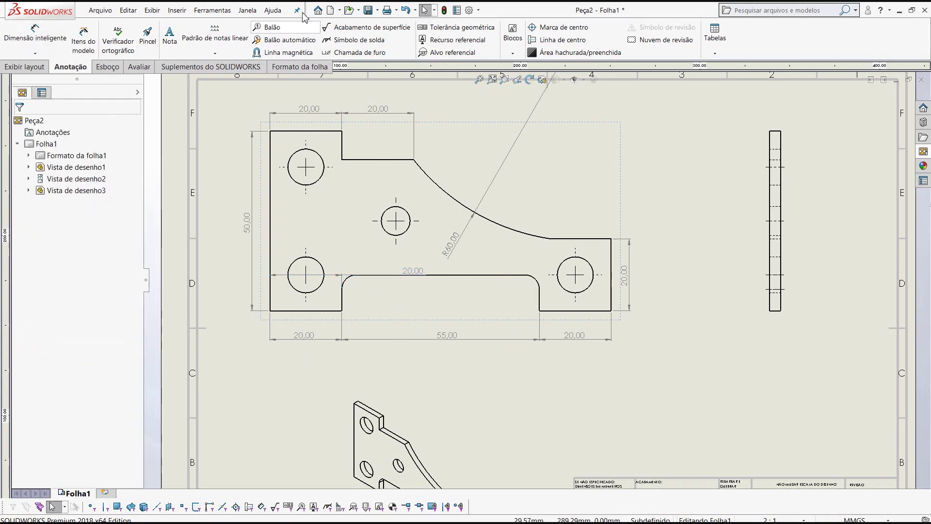
left_click(407, 11)
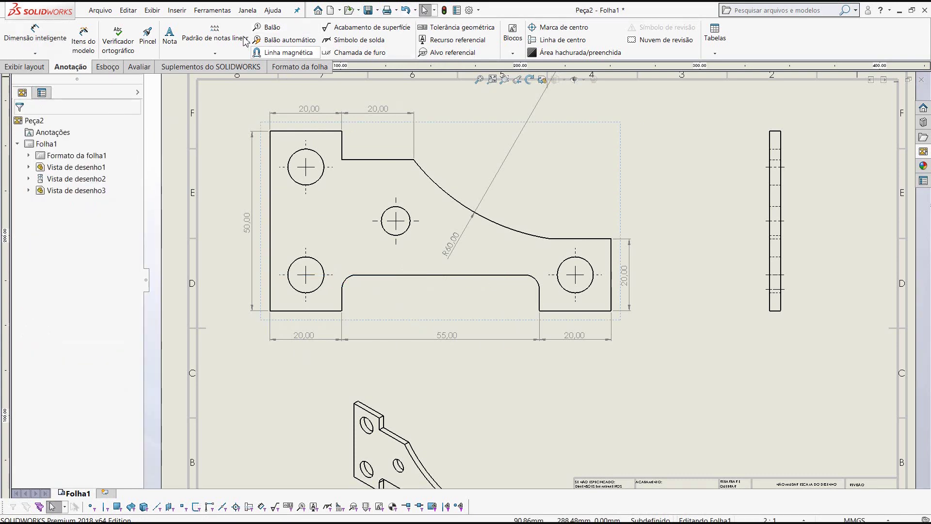
left_click(313, 310)
left_click(402, 283)
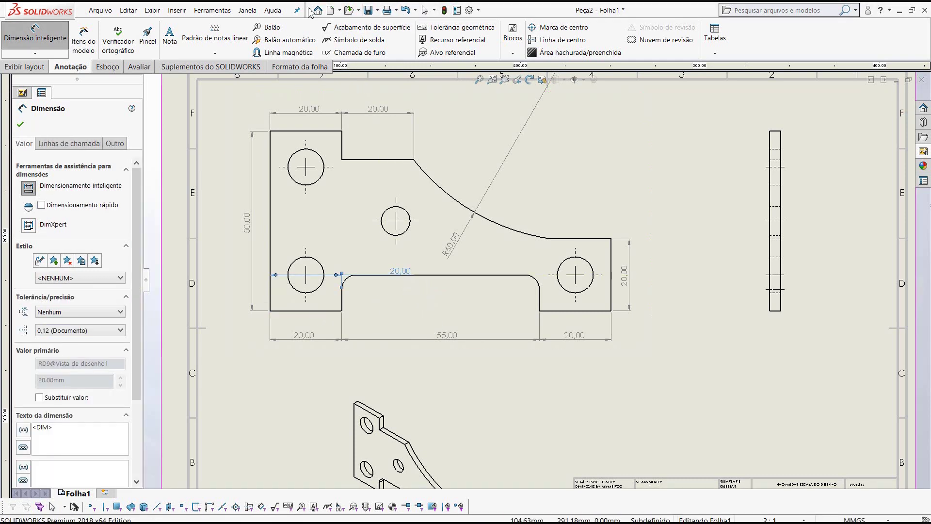
left_click(405, 10)
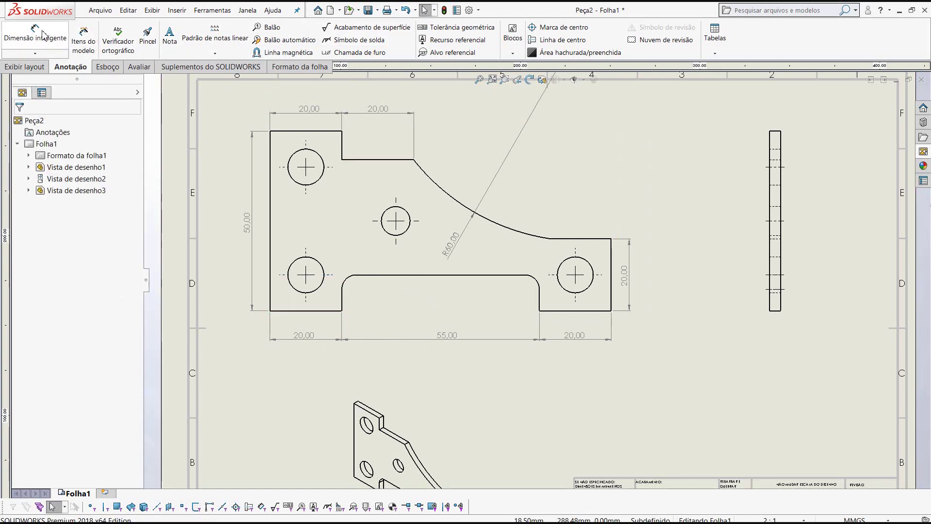
Dimension the 10.00 depth of the bottom cut-out.
left_click(35, 34)
left_click(321, 311)
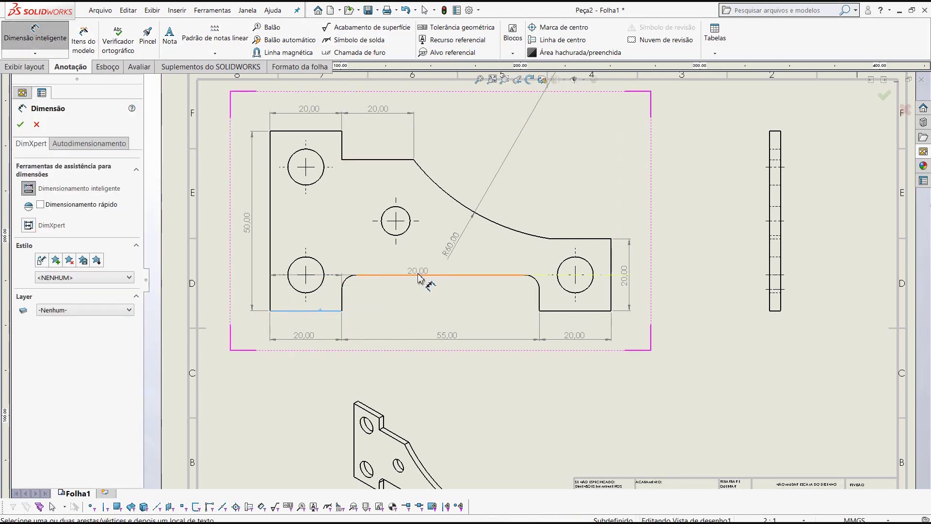
left_click(391, 277)
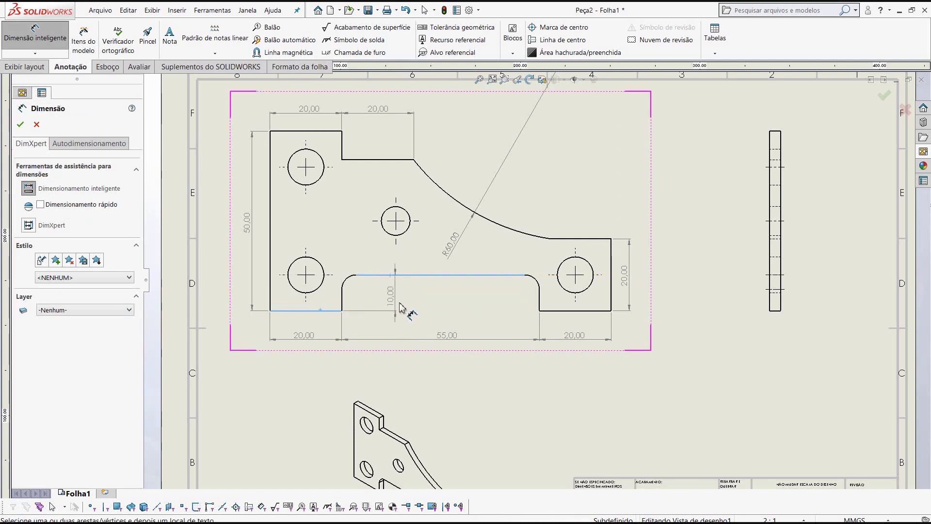
left_click(396, 298)
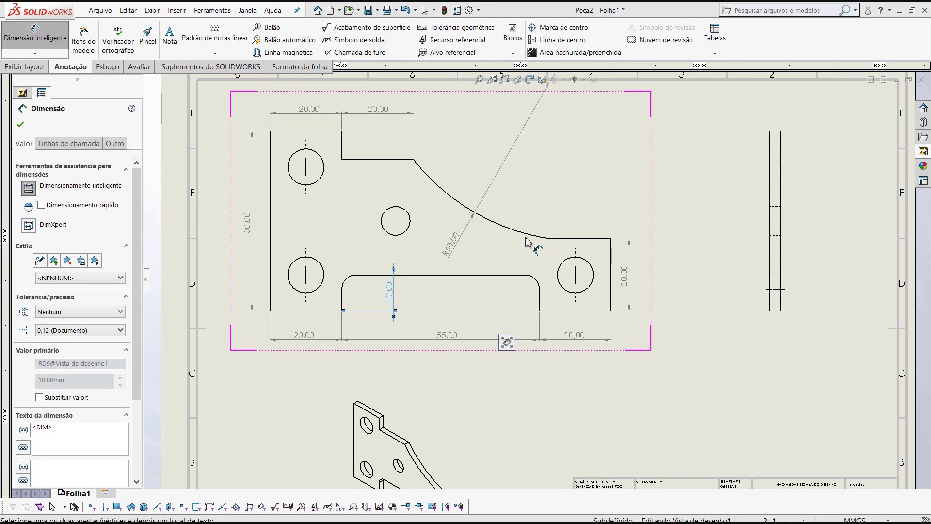
Add the 95.00 overall width above the plate and the 8,00 notch depth.
left_click(270, 295)
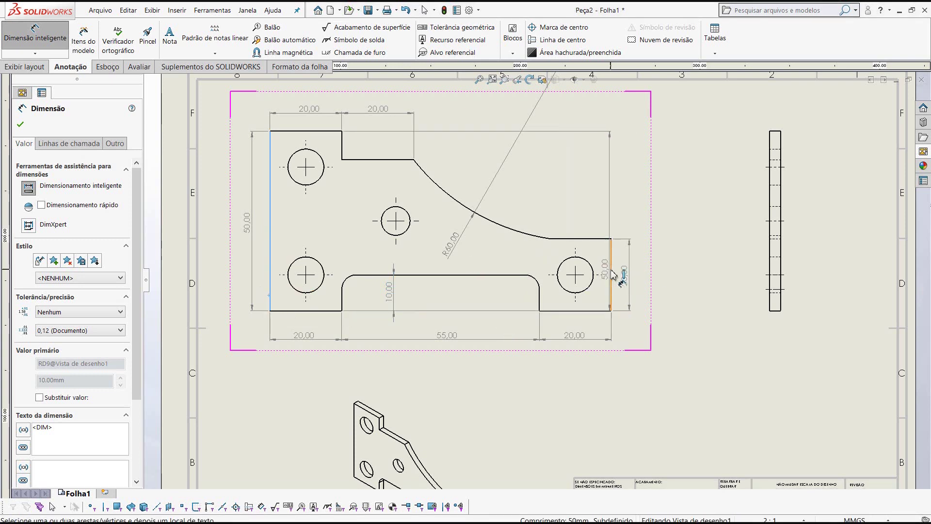
left_click(611, 276)
left_click(417, 87)
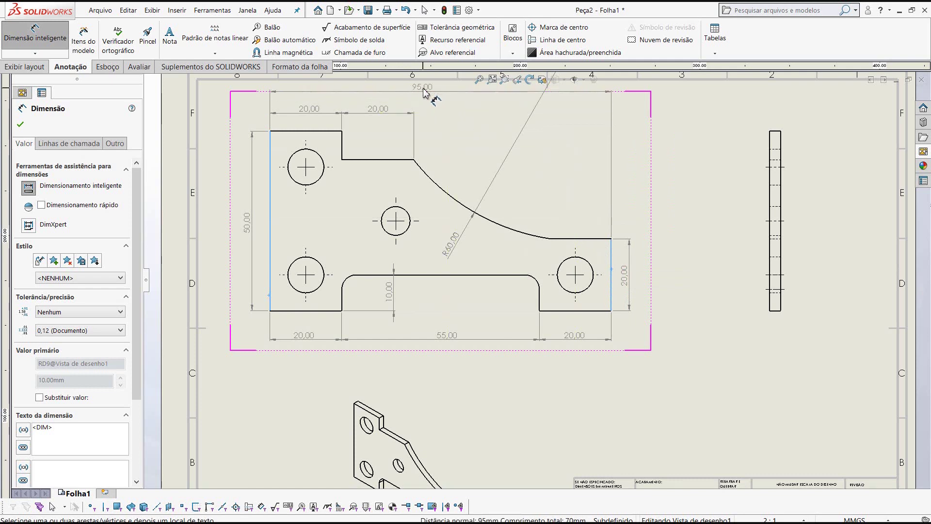
left_click(343, 145)
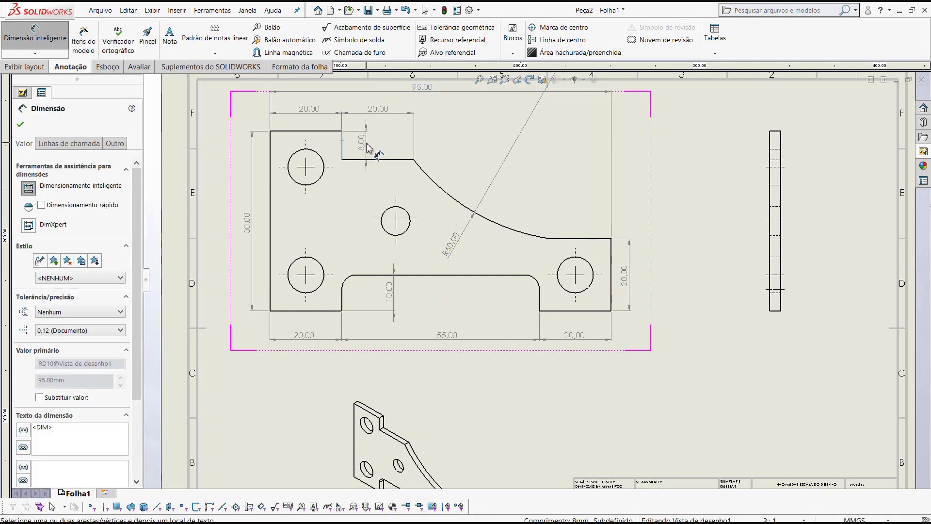
left_click(366, 146)
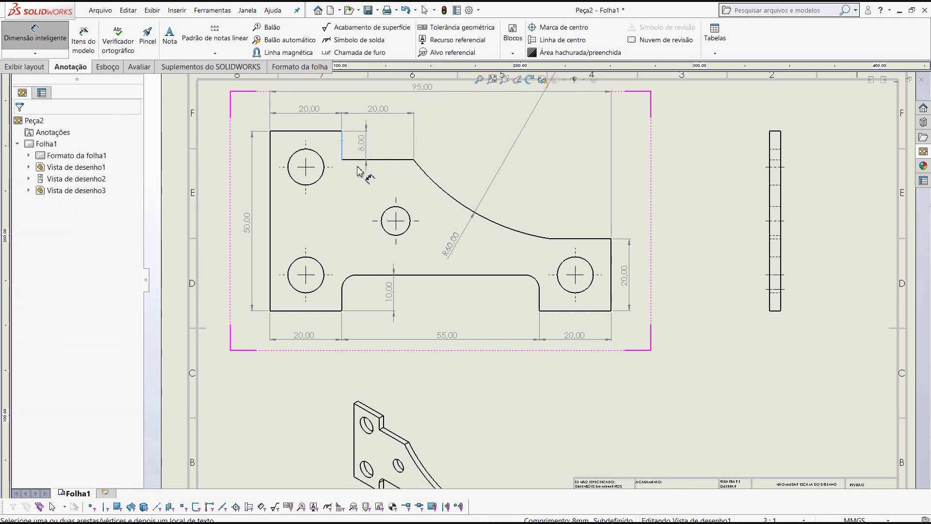
Dimension the hole diameters: Ø10,00 upper-left, Ø8,00 centre, Ø10,00 right and lower-left.
left_click(318, 181)
left_click(338, 204)
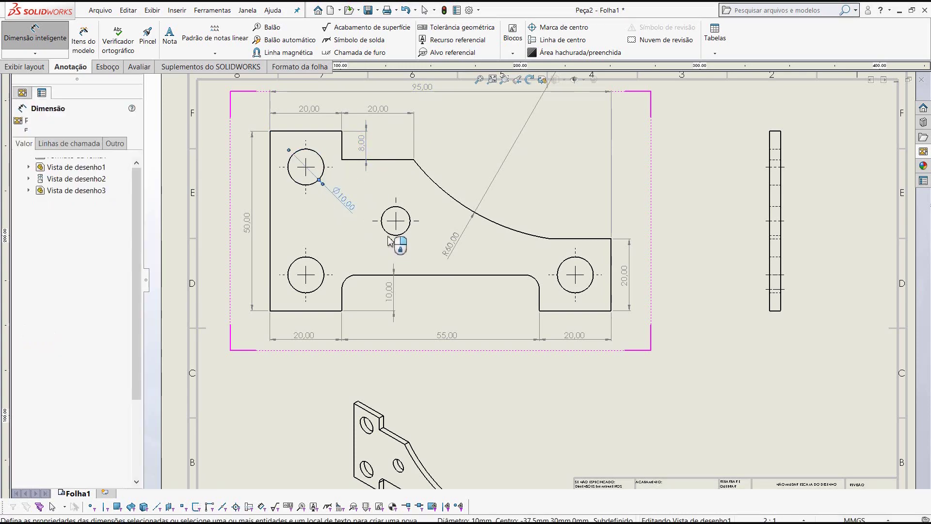
left_click(408, 234)
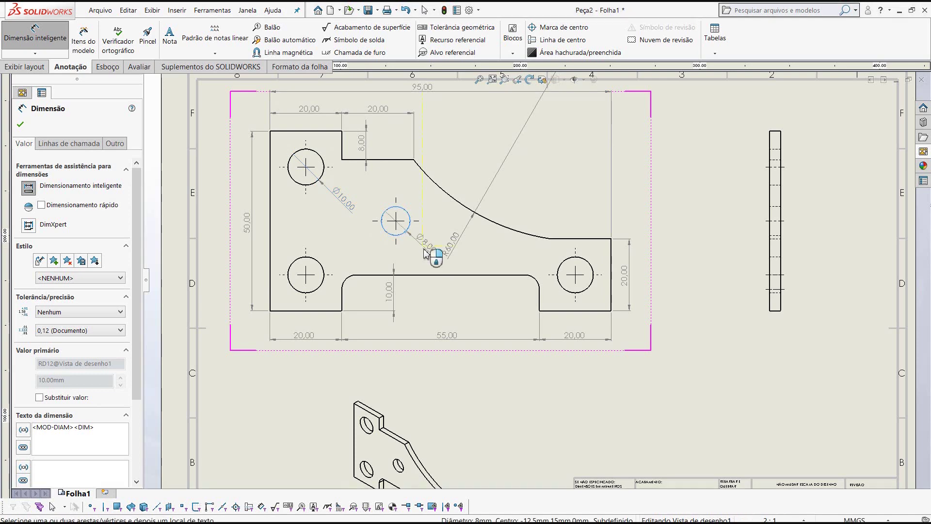
left_click(434, 253)
left_click(586, 260)
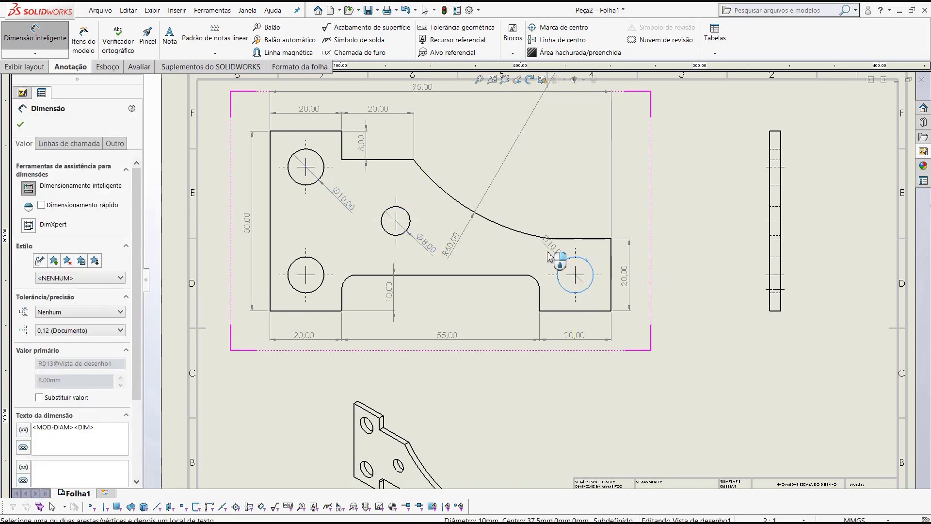
left_click(540, 250)
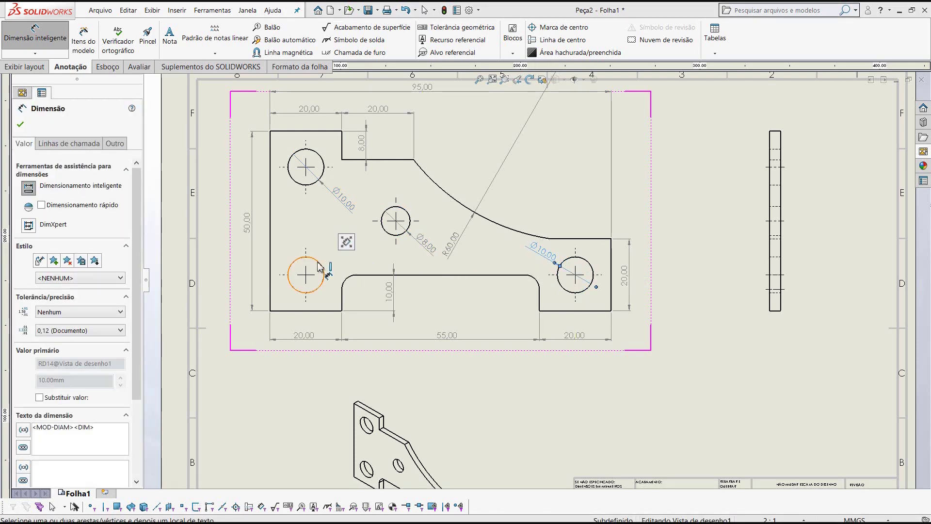
left_click(318, 261)
left_click(353, 251)
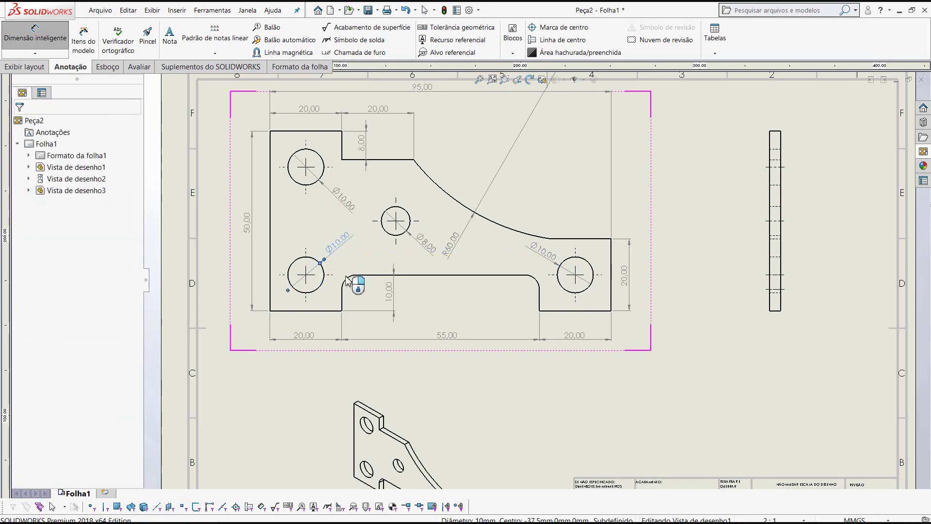
Add the R4,00 fillet radius and the 10,00 bottom-edge-to-lower-left-hole height.
left_click(349, 281)
left_click(361, 291)
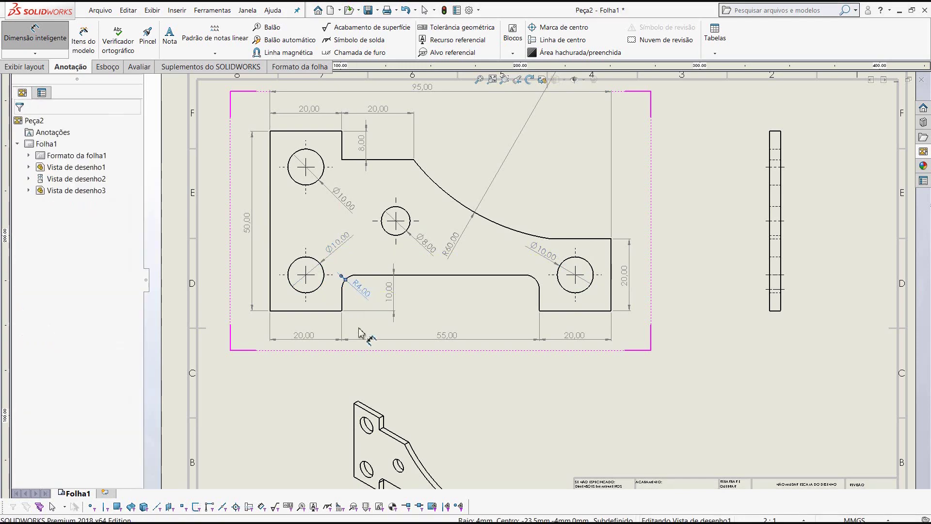
left_click(291, 310)
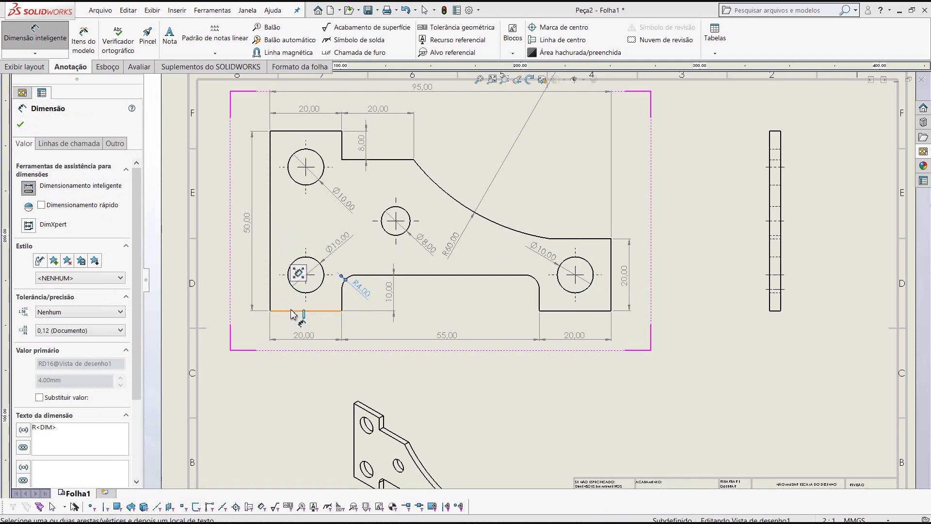
left_click(302, 277)
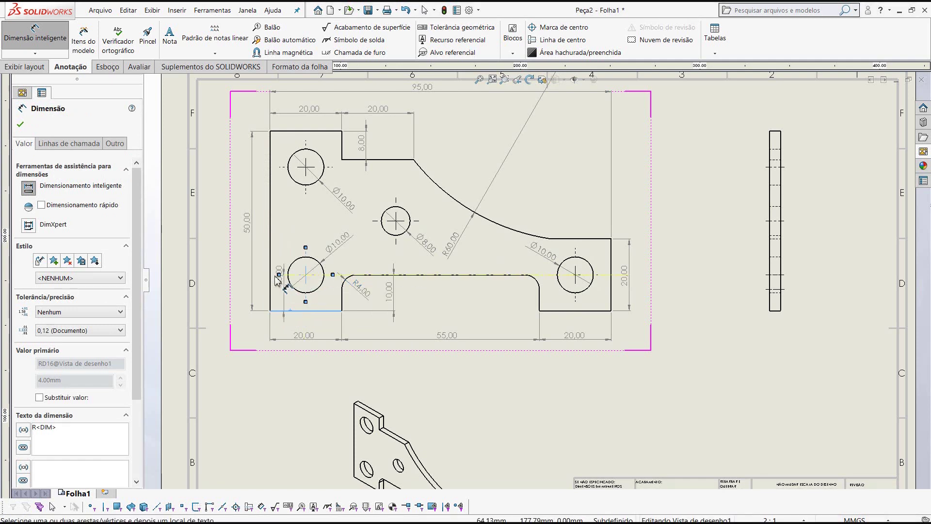
left_click(259, 294)
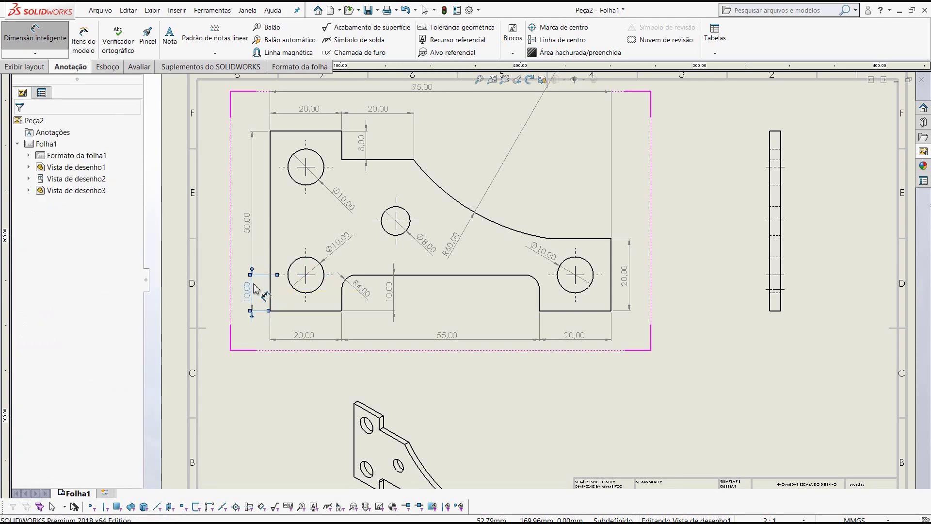
Move the 50,00 height dimension further left of the plate.
key("Escape")
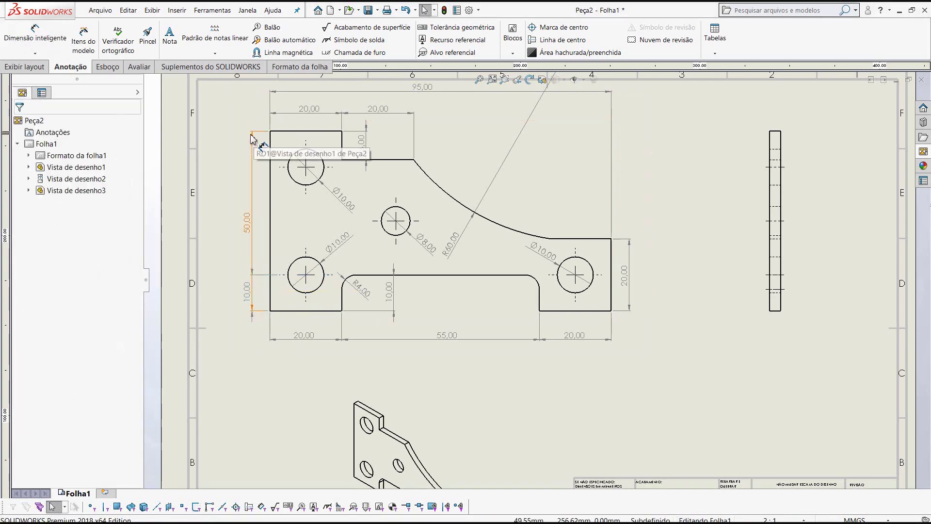
left_click_drag(252, 138, 231, 137)
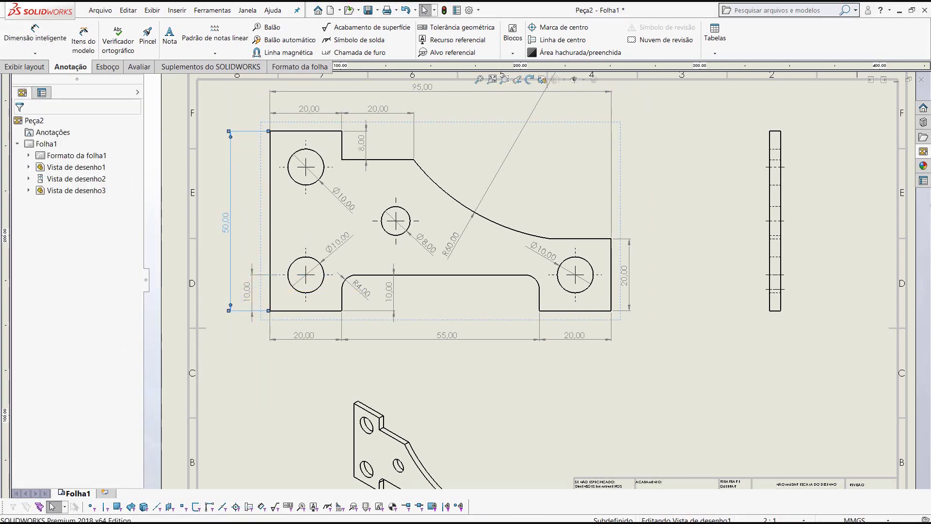
left_click(231, 140)
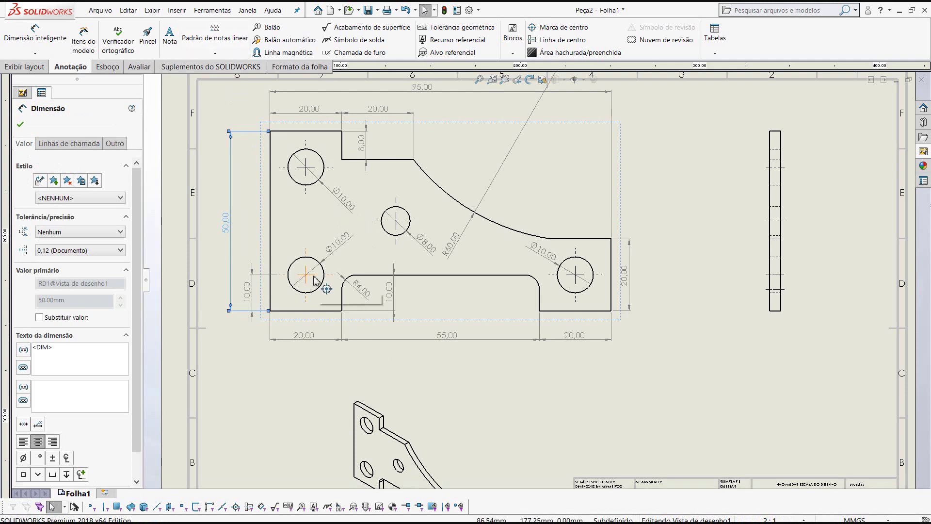
Add the 30,00 spacing between left holes and the 10,00 top-edge-to-hole offset.
left_click(43, 36)
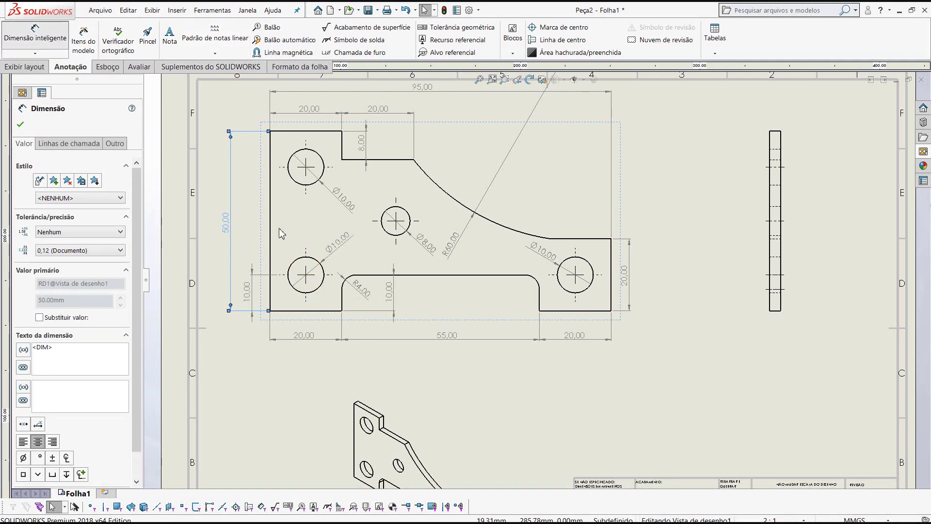
left_click(315, 179)
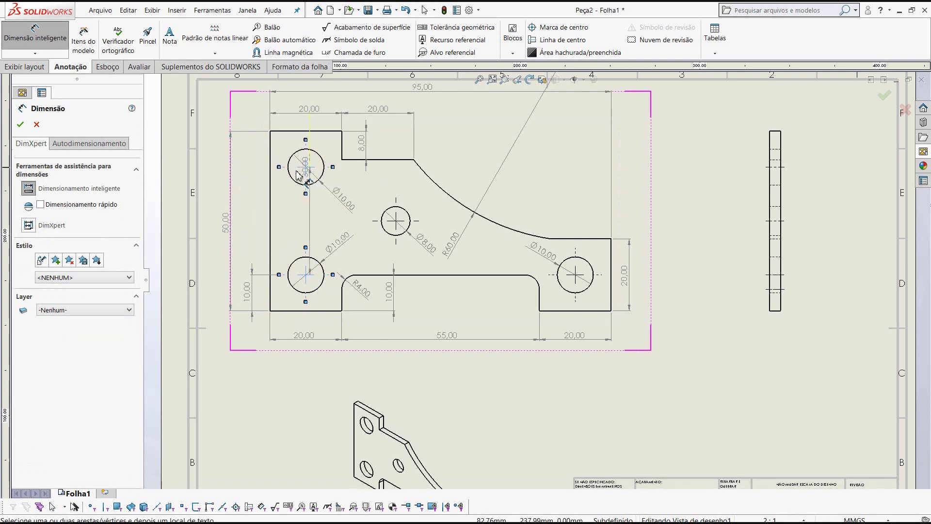
left_click(252, 210)
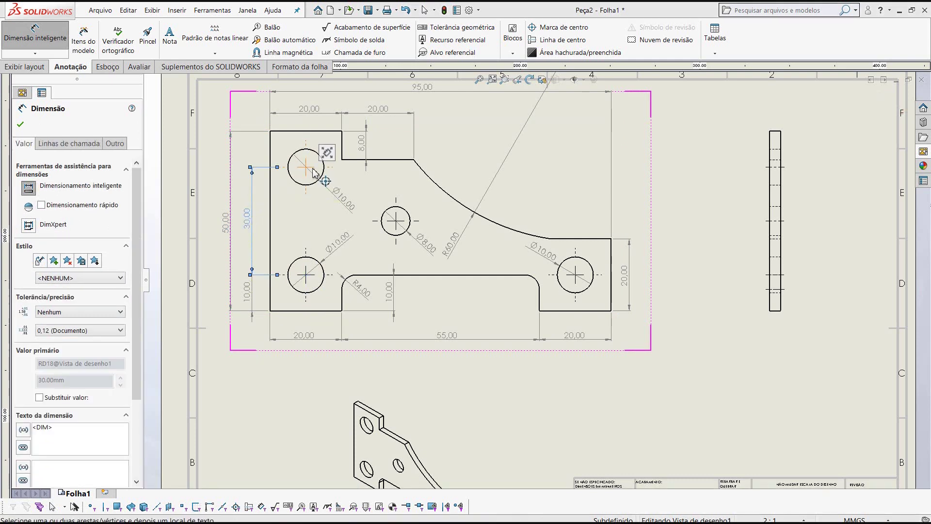
left_click(315, 172)
left_click(310, 131)
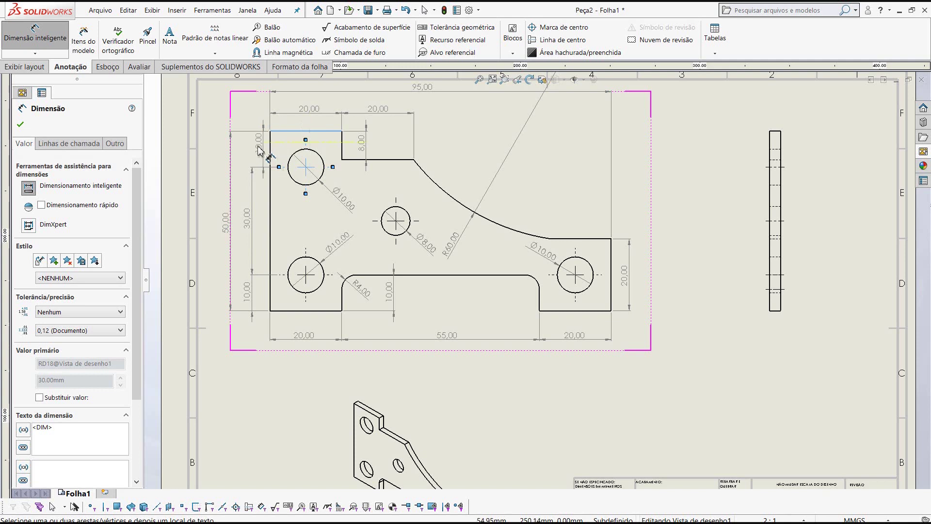
left_click(250, 144)
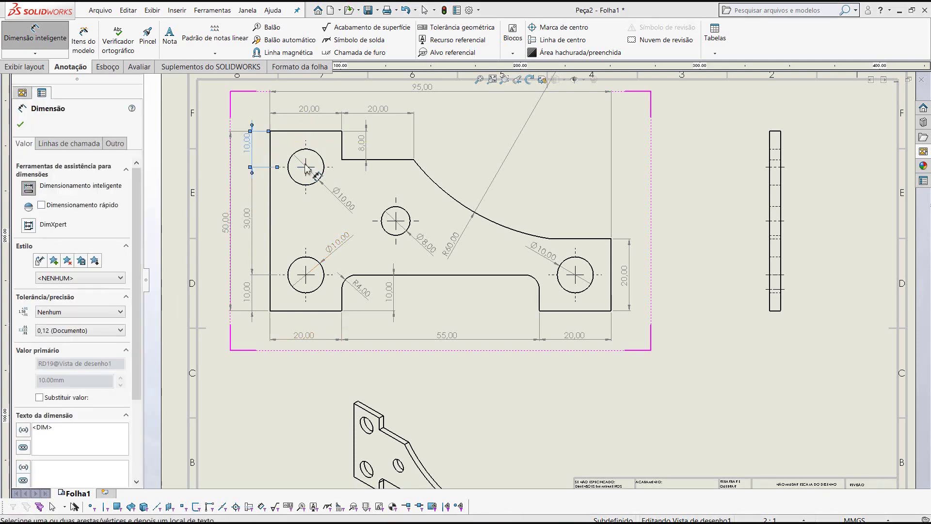
Dimension the horizontal 10,00 offsets from the left edge to both left holes.
left_click(270, 194)
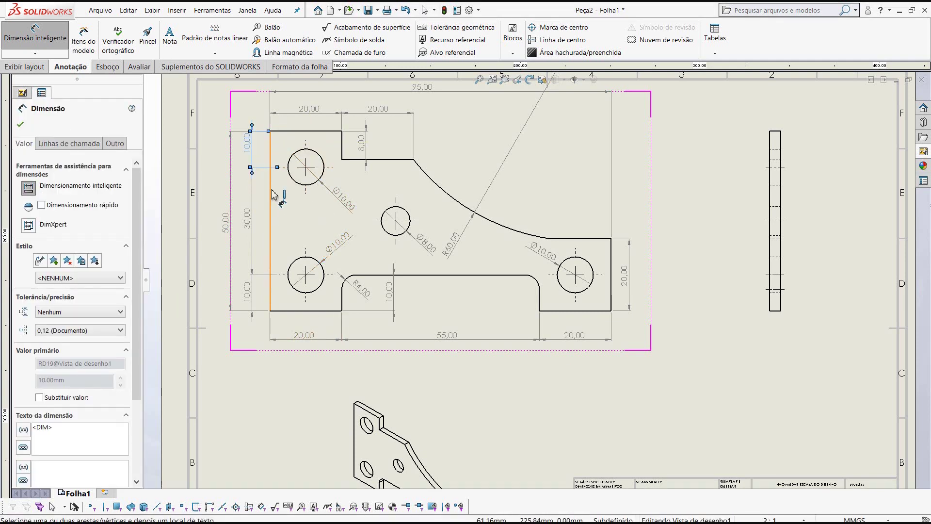
left_click(307, 185)
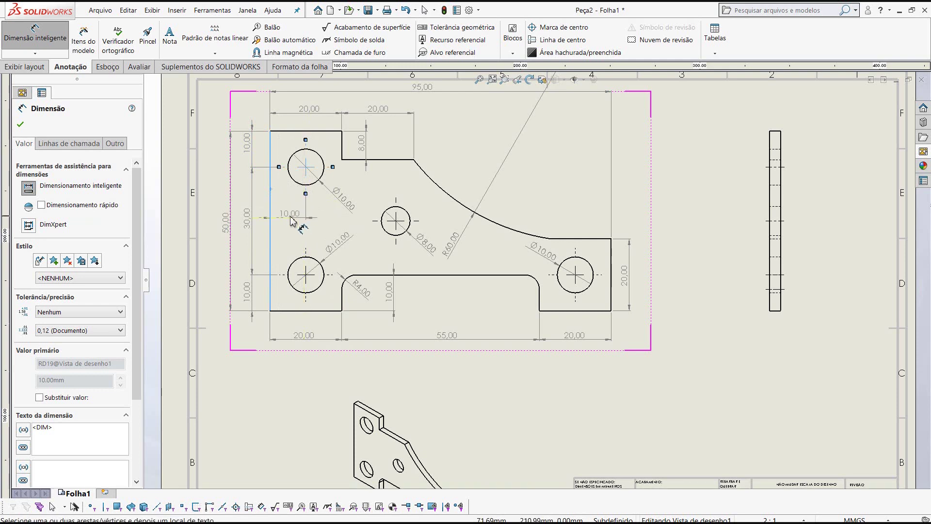
left_click(291, 220)
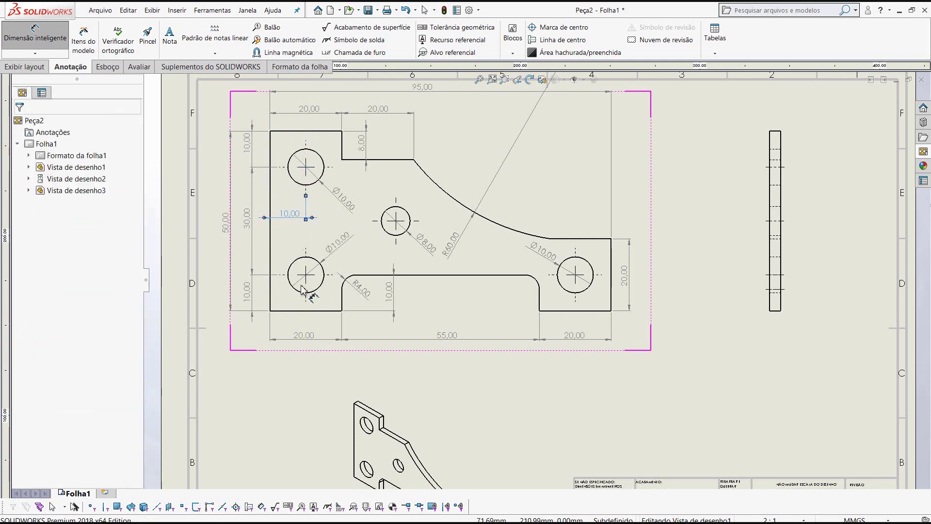
left_click(270, 266)
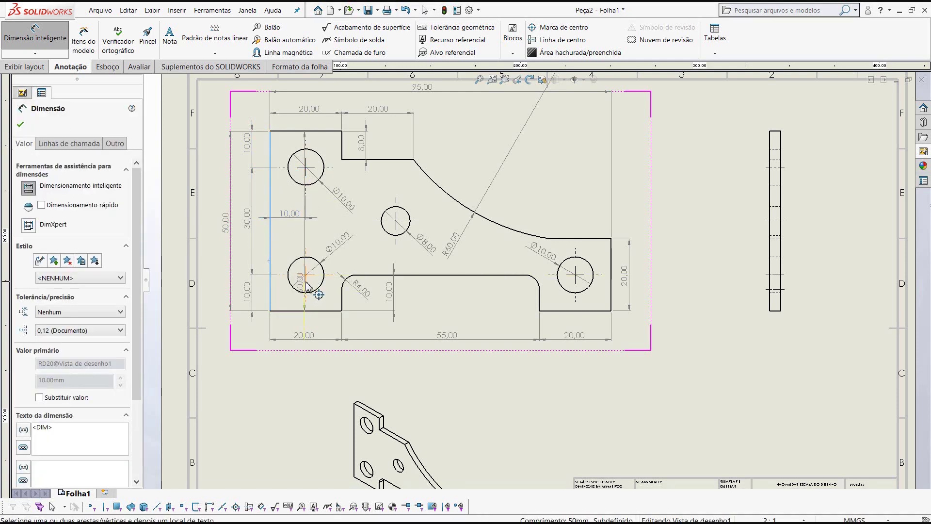
left_click(306, 284)
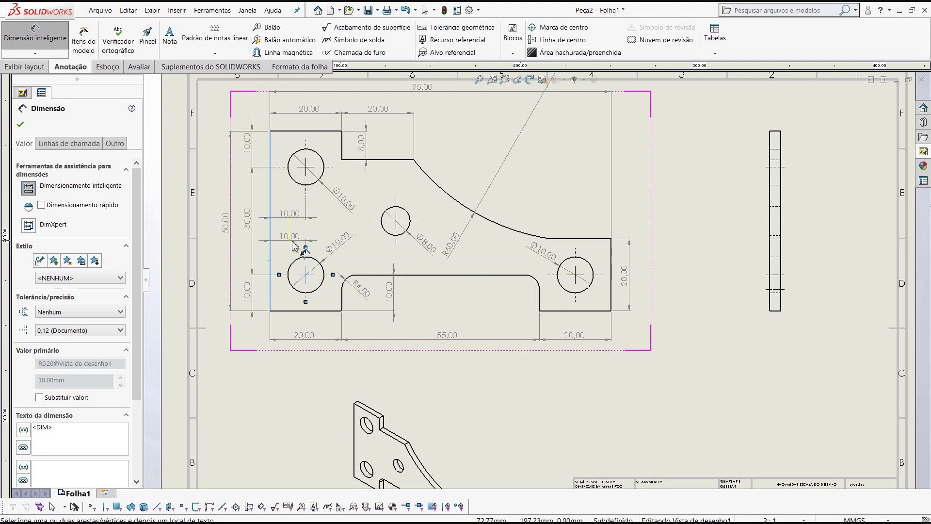
left_click(293, 245)
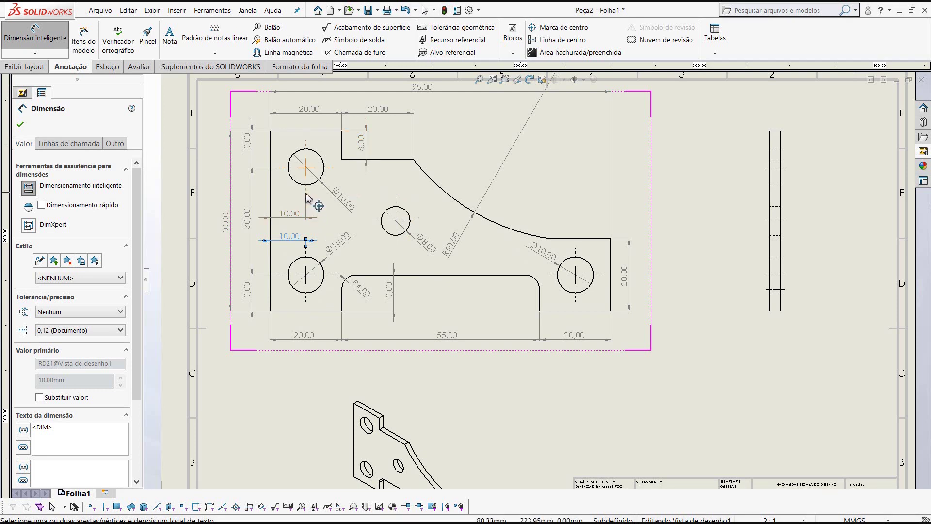
Add the 25,00 offset to the centre hole and reposition the upper-left Ø10,00 dimension.
left_click(396, 209)
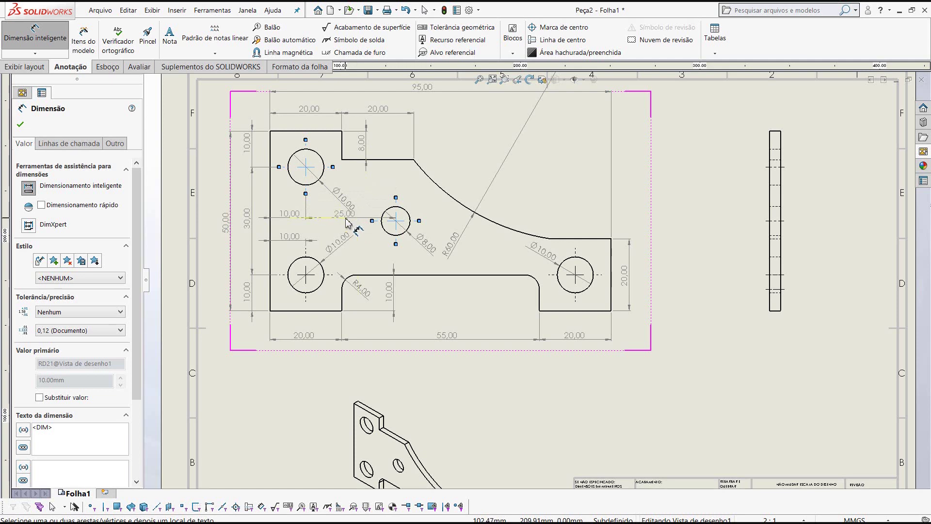
left_click(350, 219)
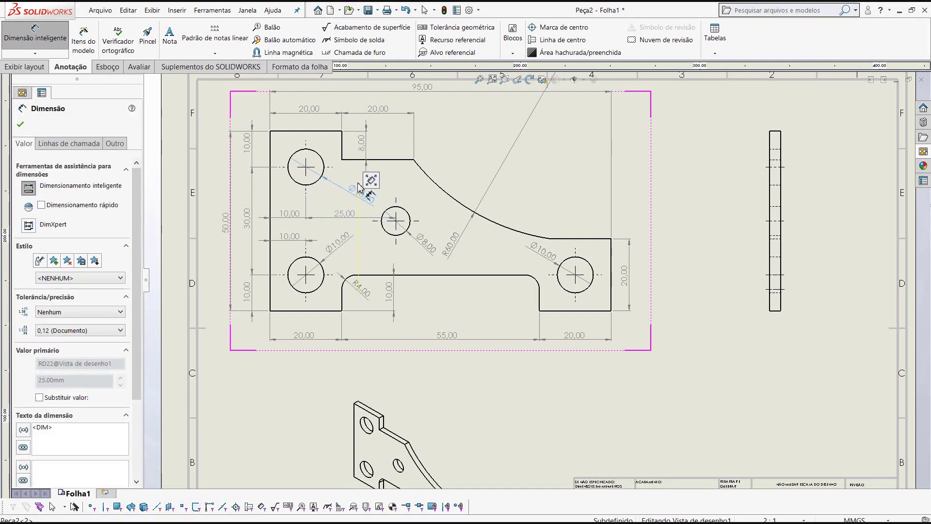
left_click_drag(345, 199, 358, 185)
left_click(359, 194)
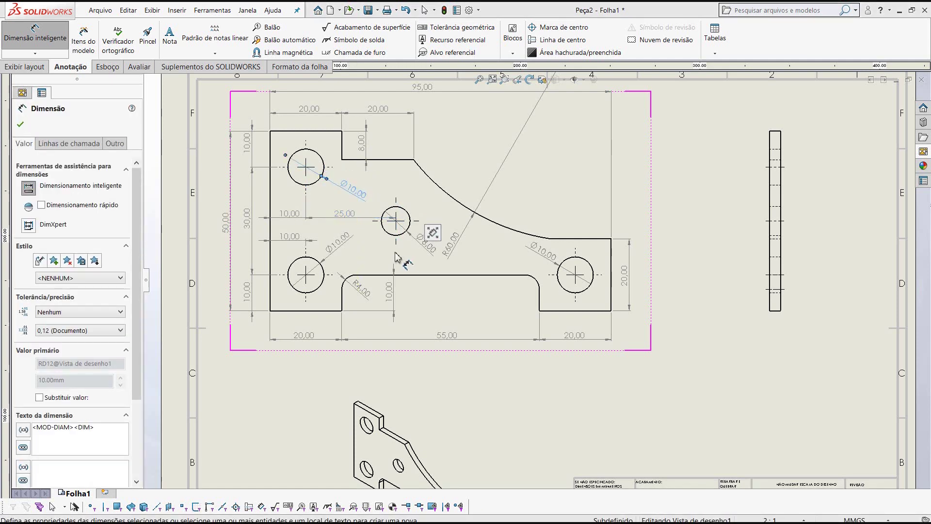
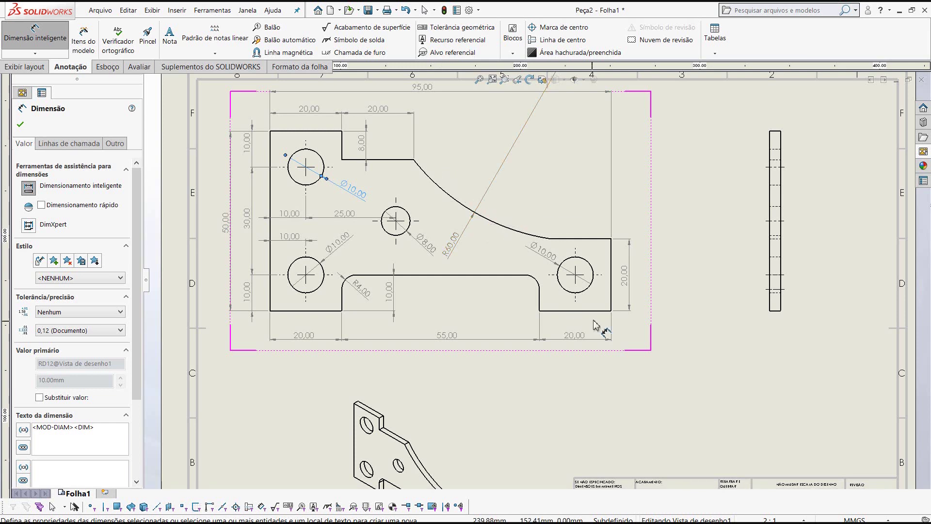
Dimension the right hole's position at 10,00 horizontally and vertically and the right tab's 20,00 height.
left_click(591, 256)
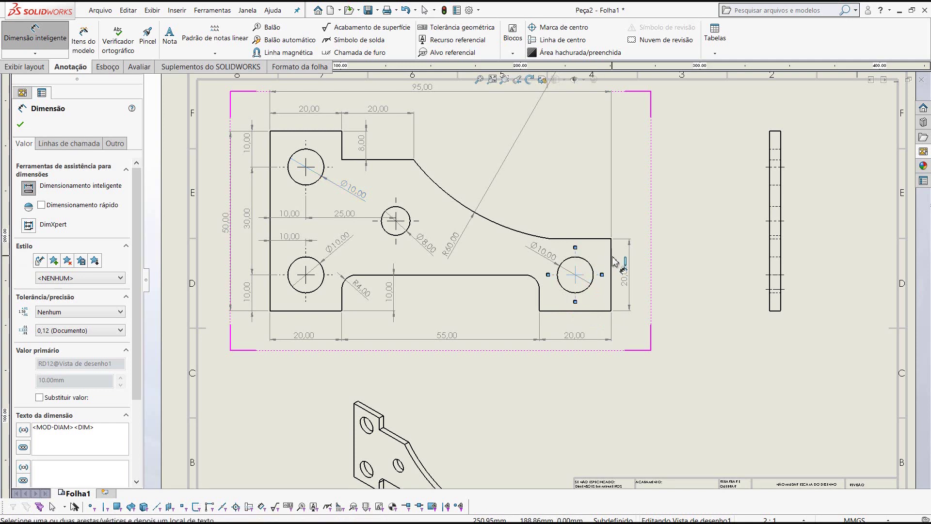
left_click(612, 259)
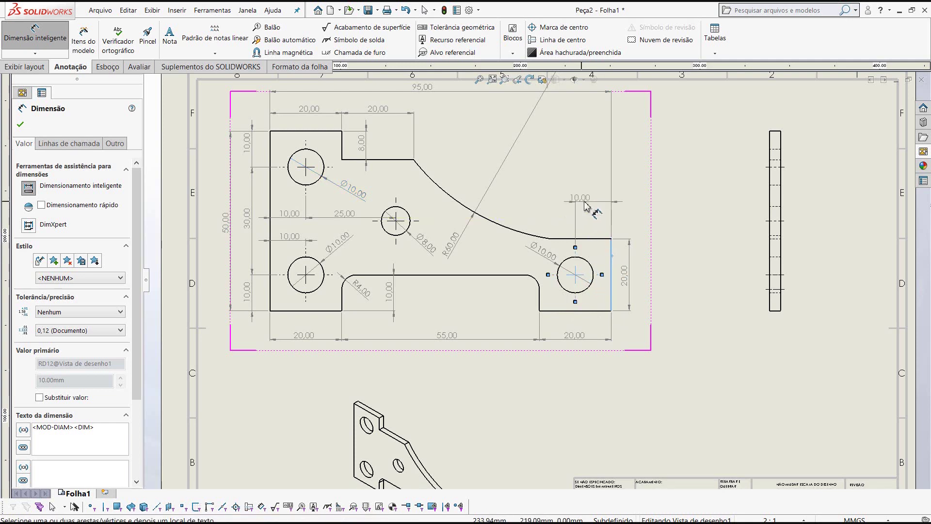
left_click(590, 242)
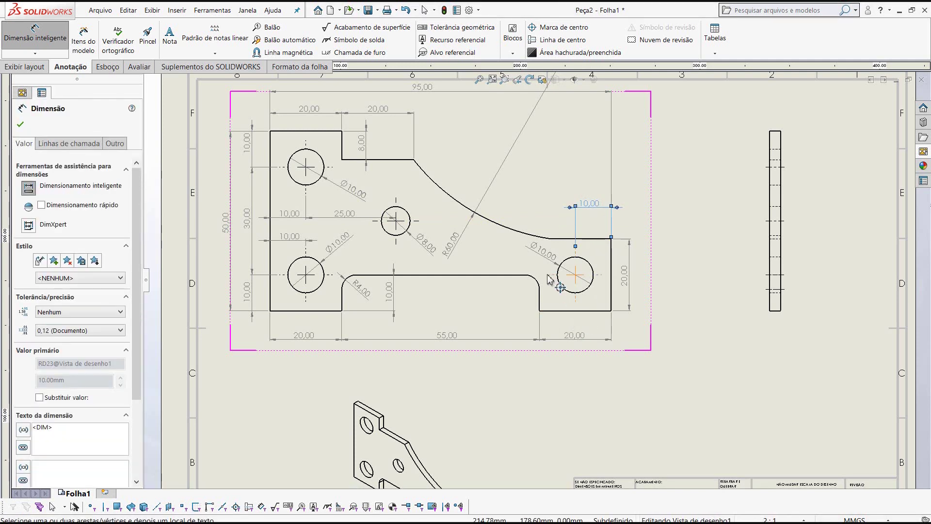
left_click(560, 306)
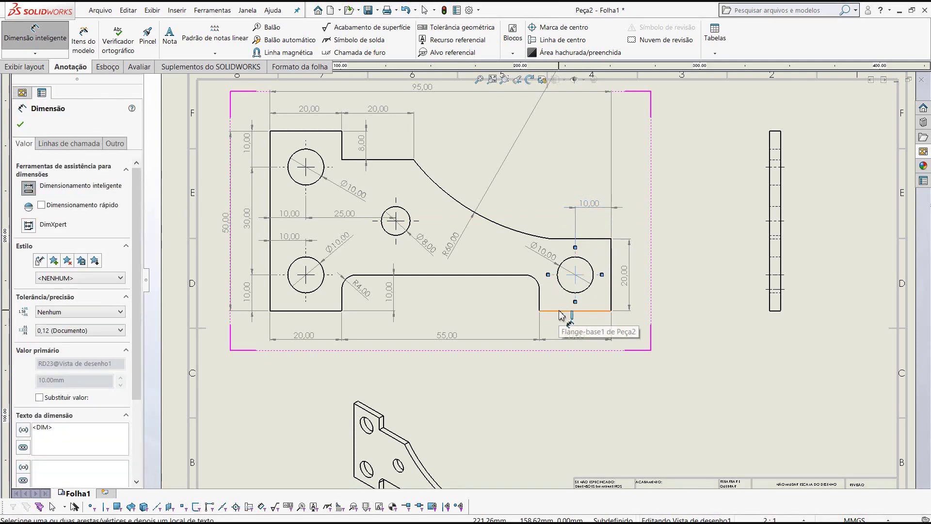
left_click(558, 310)
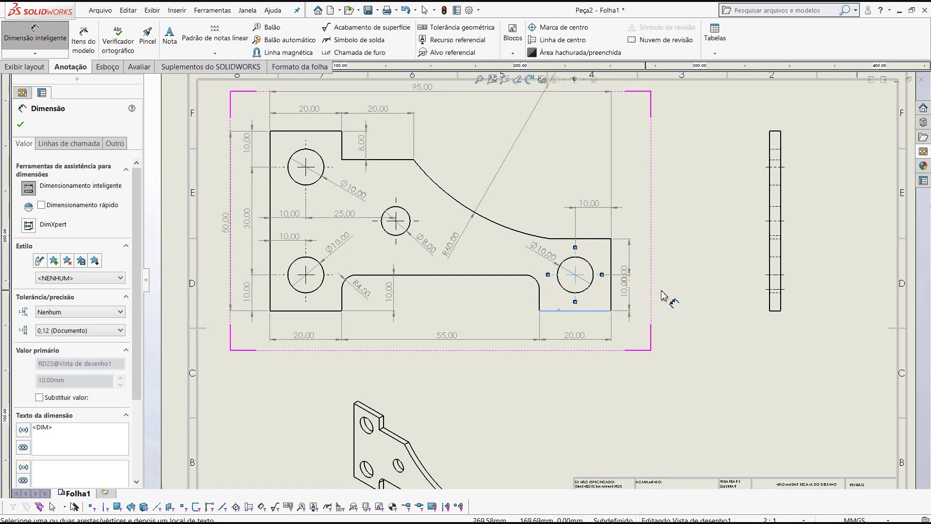
left_click(635, 294)
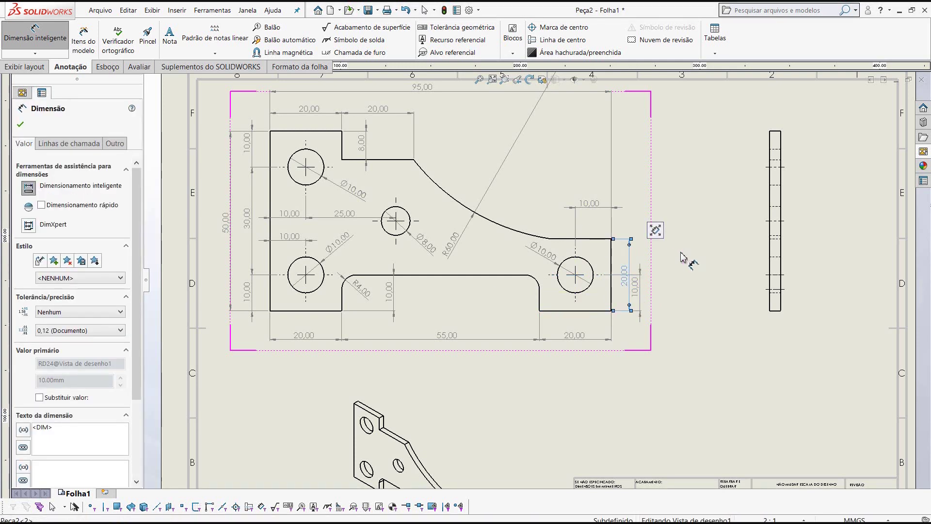
left_click(672, 279)
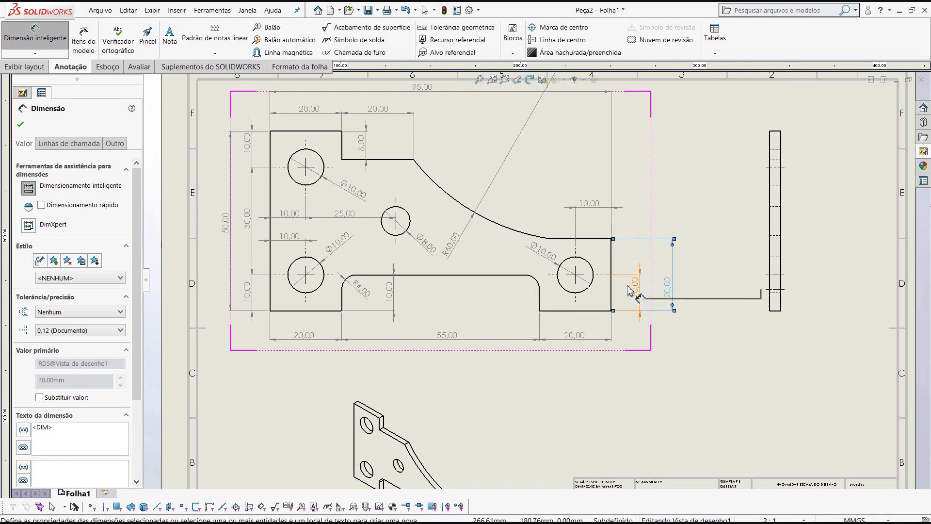
left_click_drag(635, 293, 628, 282)
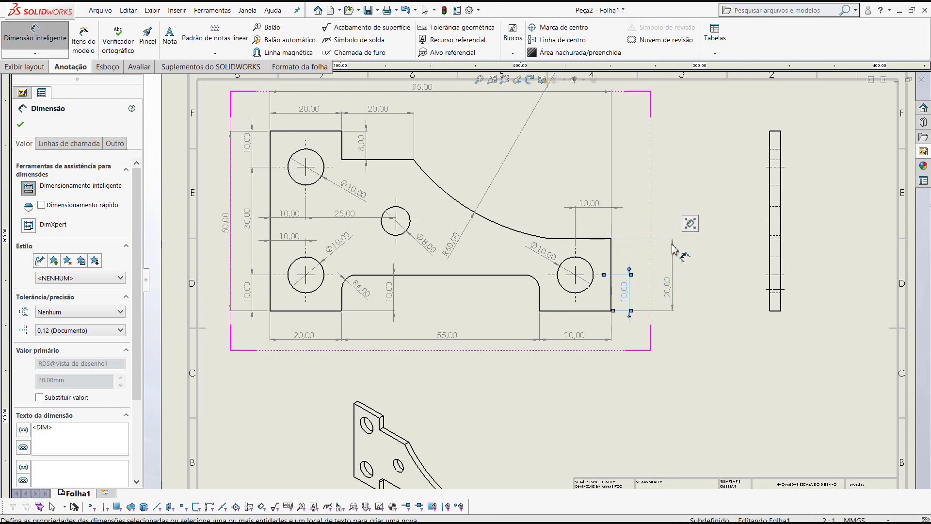
left_click_drag(671, 250, 651, 252)
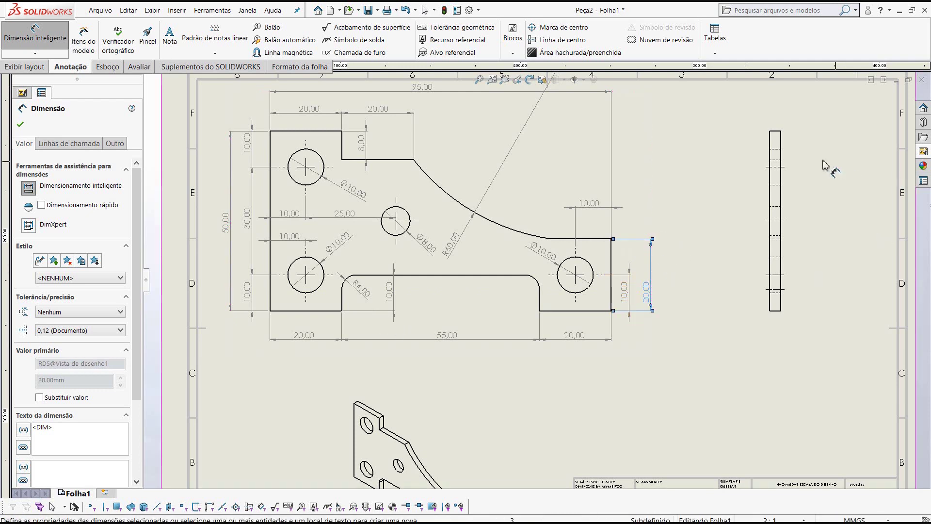
Add the 3,18 thickness dimension above the side view and exit dimensioning.
left_click(781, 145)
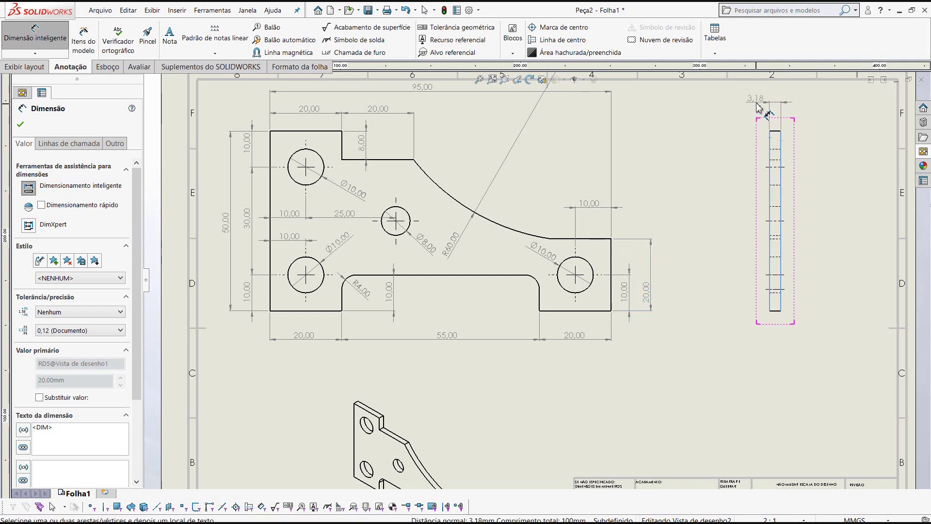
left_click(754, 100)
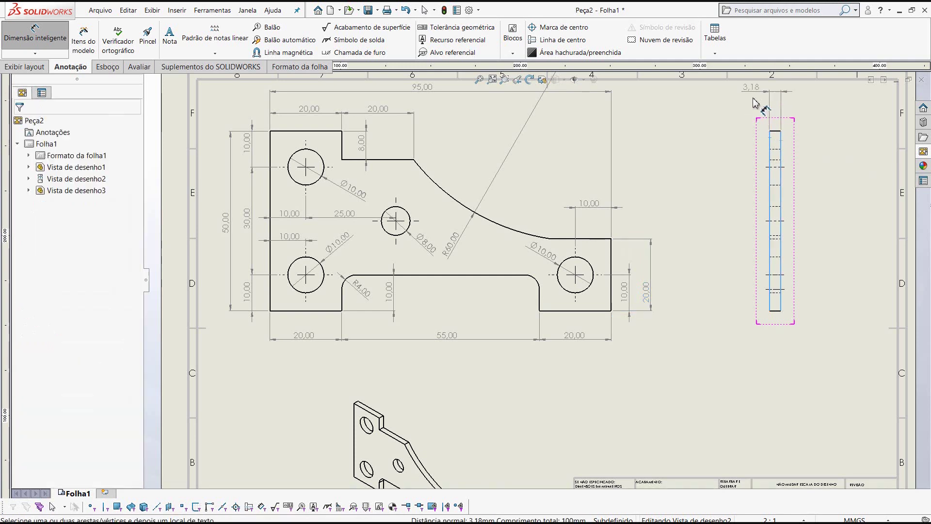
key("f")
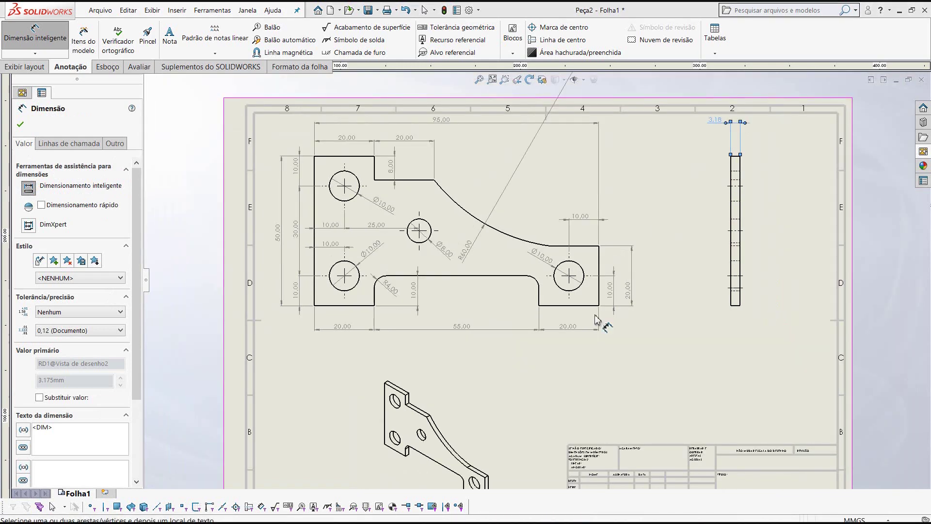
scroll(582, 334, "up", 2)
scroll(538, 232, "down", 1)
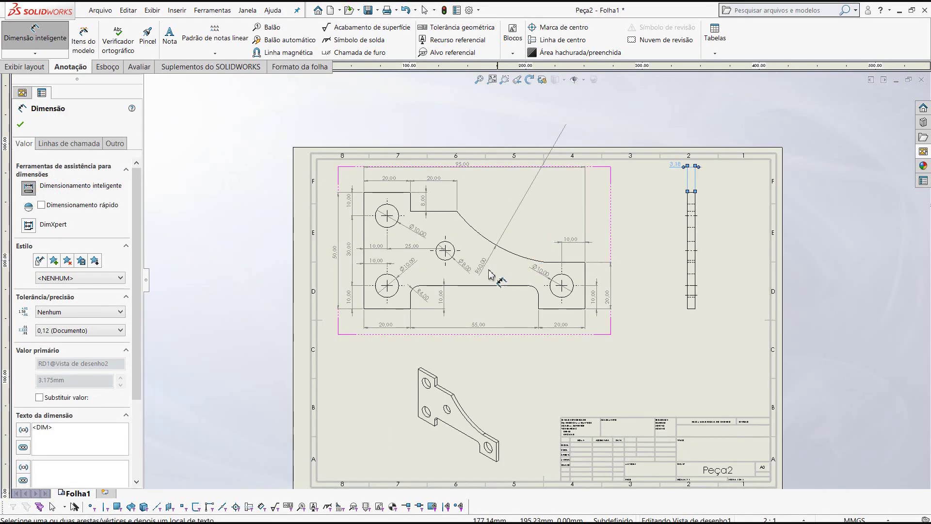
left_click(20, 125)
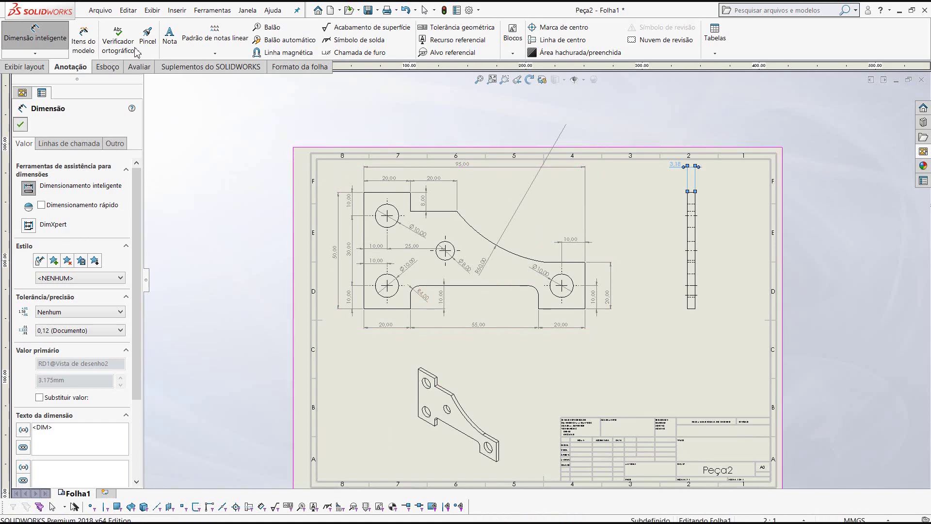
key("Escape")
Add a 'VISTA FRONTAL' / 'esc. 2:1' note under the front view and place a copy by the side view.
left_click(169, 36)
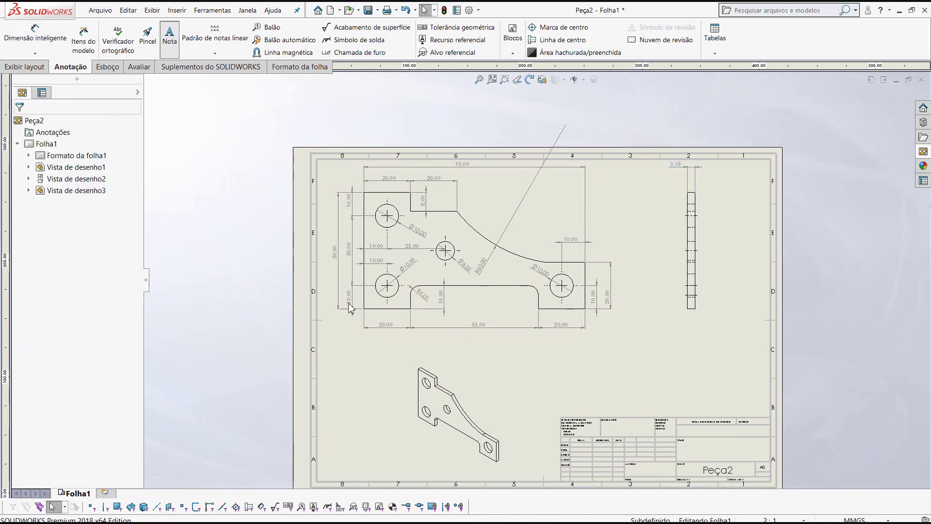
left_click(368, 341)
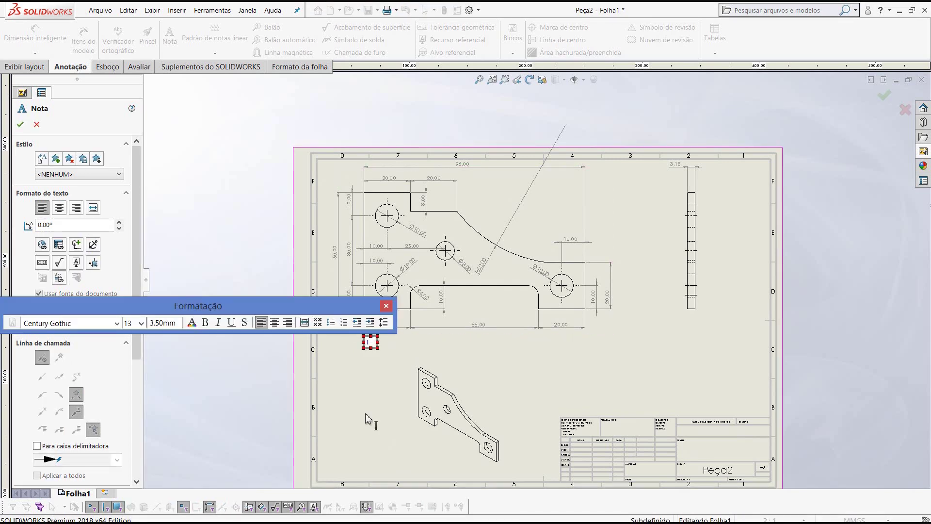
type("VIS")
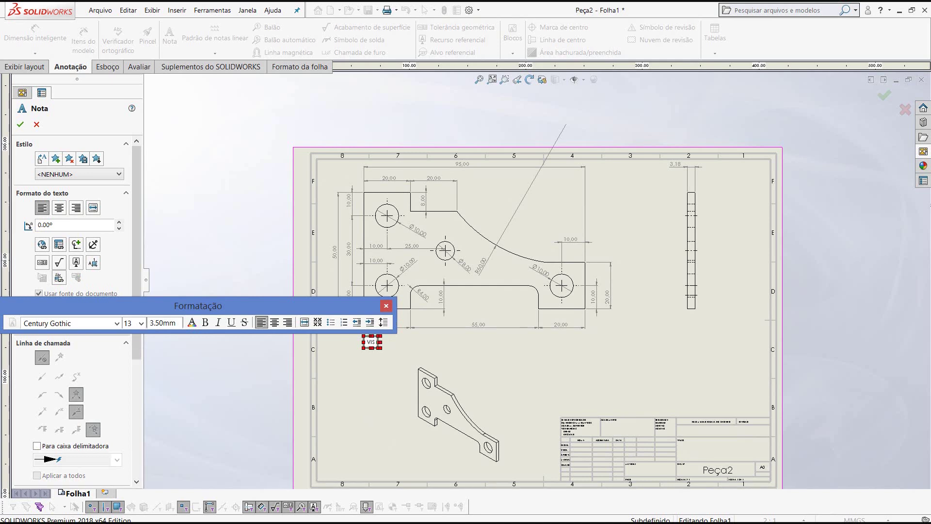
type("TA FRONTAL")
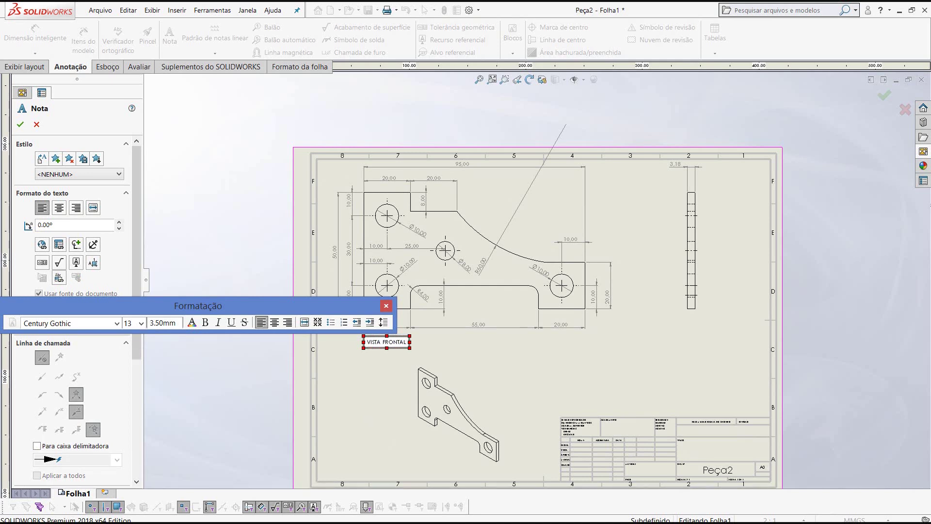
key("Return")
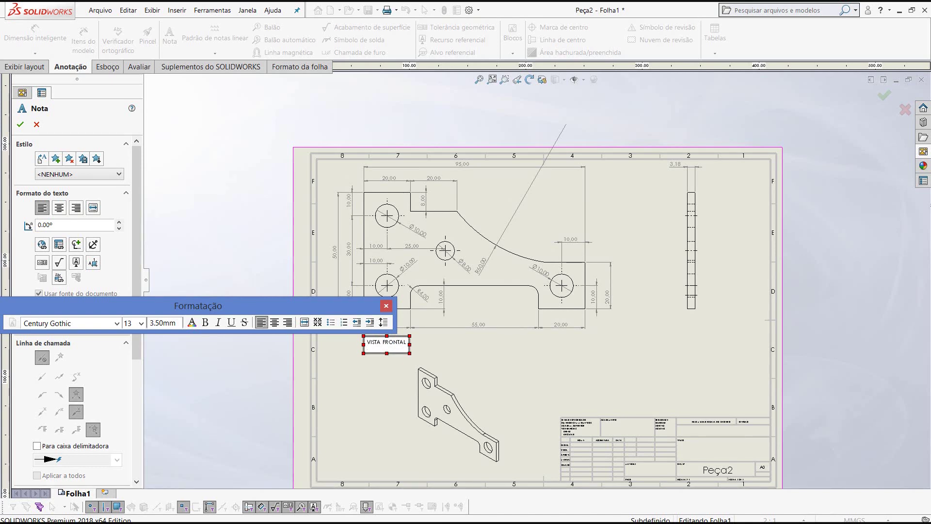
type("es 1esc. 2")
type(":1")
left_click(220, 232)
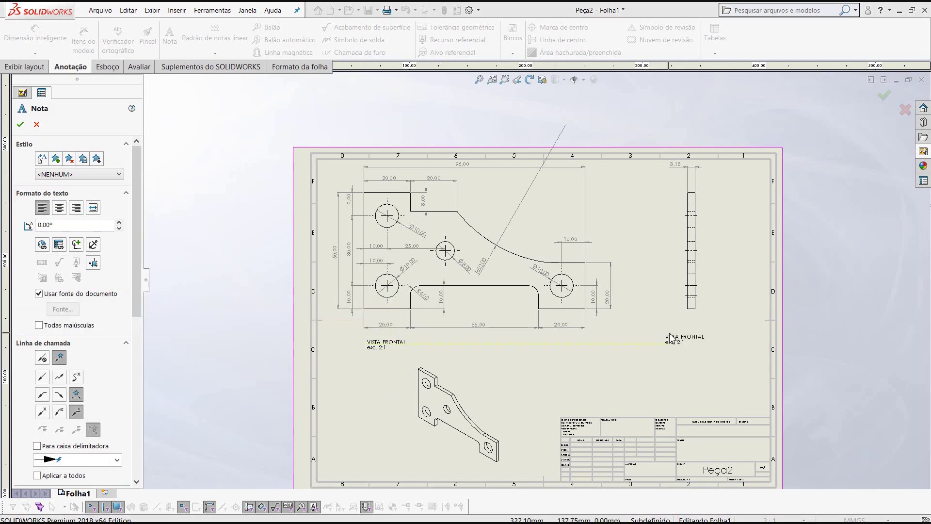
left_click(669, 334)
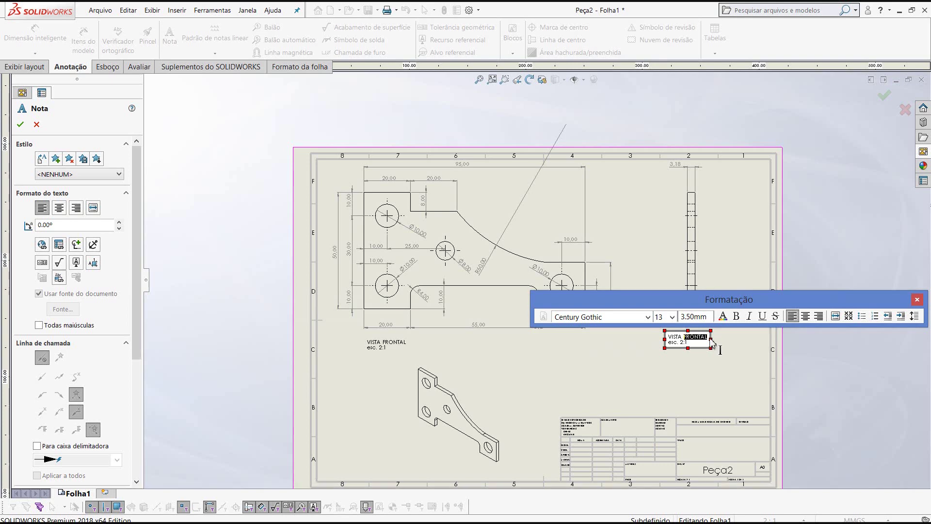
Change the copied side-view label's first line from FRONTAL to 'VISTA LATERAL', keeping 'esc. 2:1'.
key("ctrl+shift+Left")
key("Right")
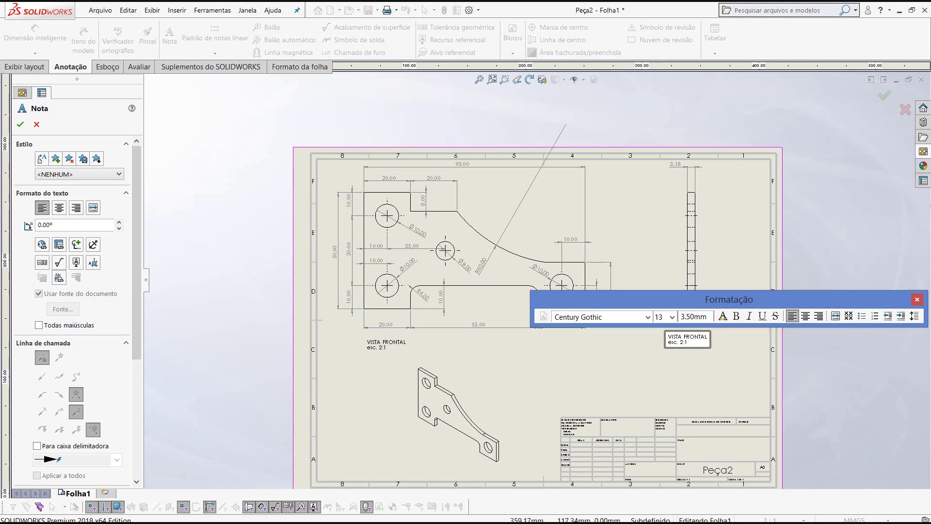
type("lateral")
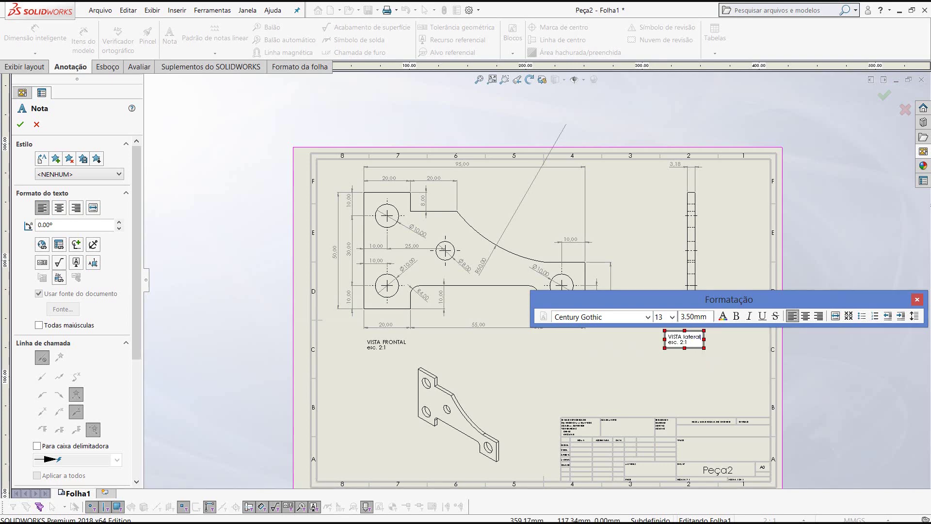
key("BackSpace")
key("BackSpace")
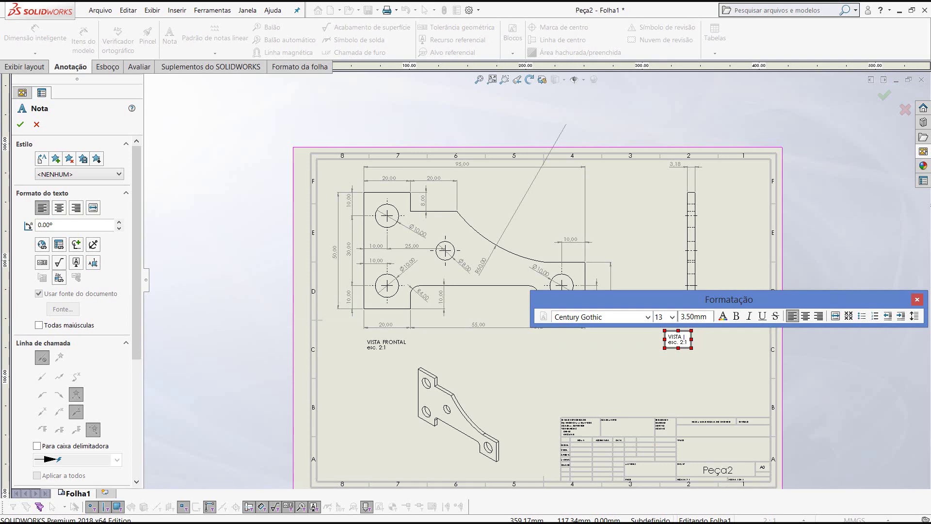
type("LATE")
type("RAL")
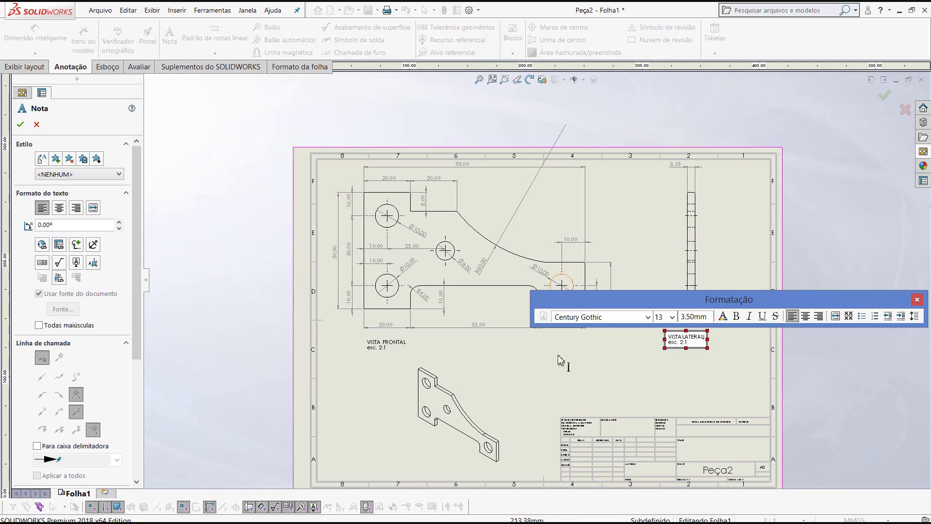
left_click(556, 368)
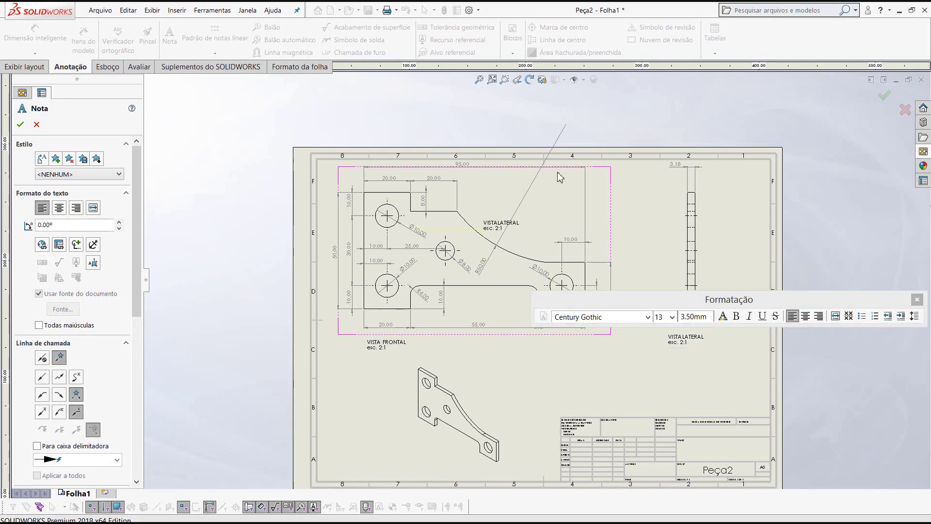
left_click(917, 299)
scroll(504, 160, "down", 1)
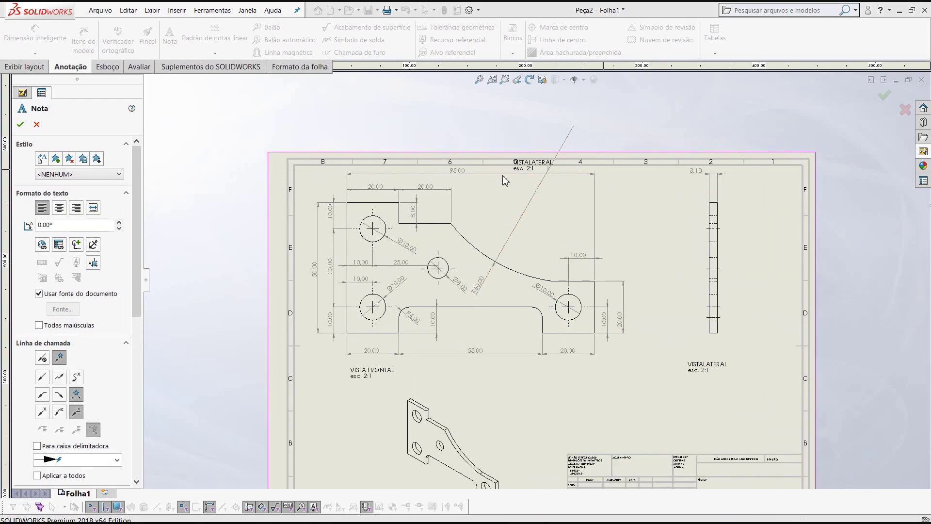
scroll(494, 237, "up", 1)
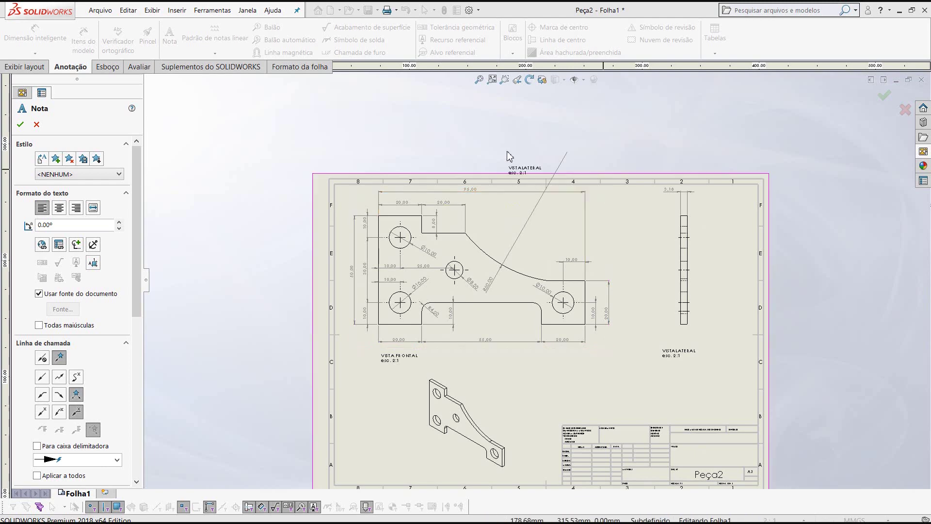
scroll(509, 155, "down", 1)
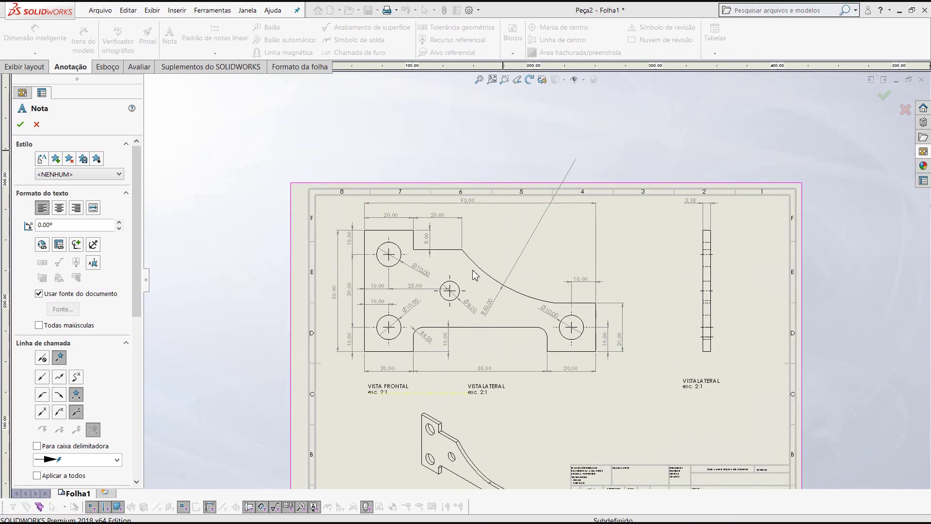
scroll(499, 383, "down", 1)
Place a label under the isometric view and change its first line to 'VISTA ISOMETRICA'.
middle_click_drag(483, 270, 475, 172)
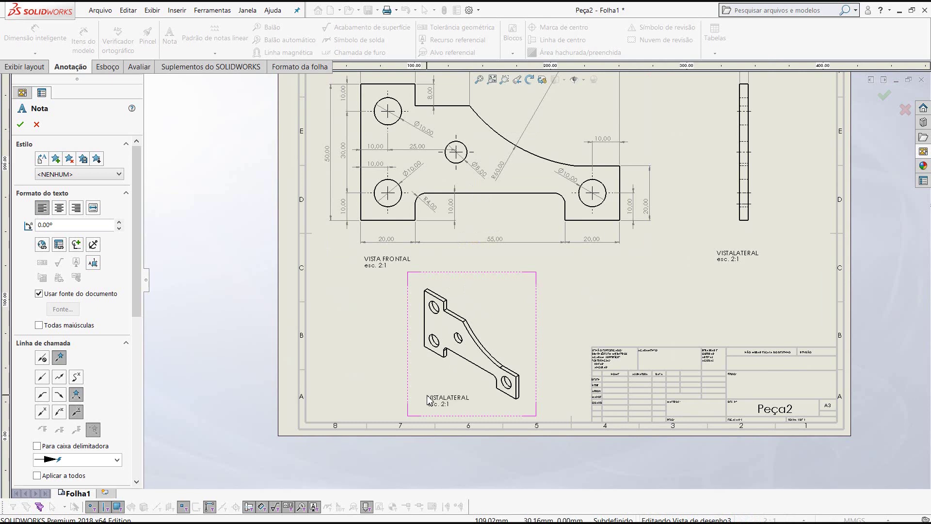
left_click(428, 400)
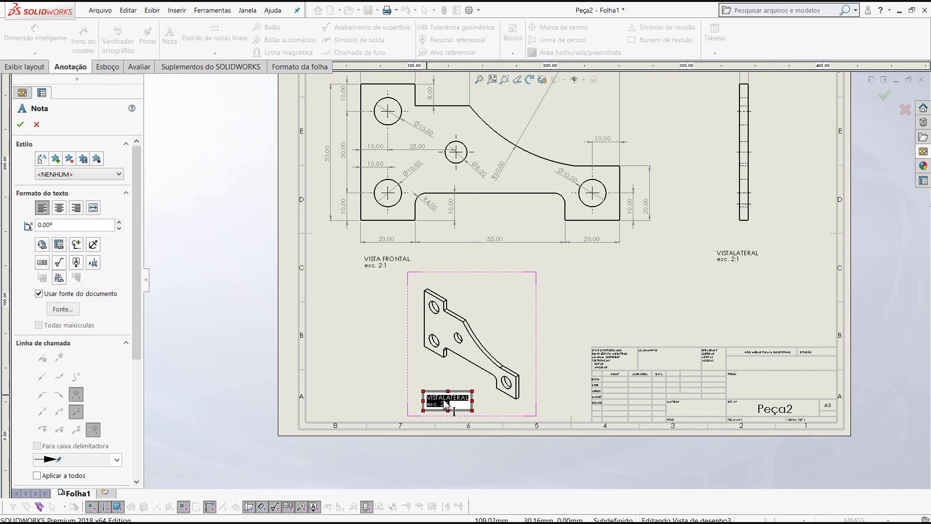
left_click(445, 402)
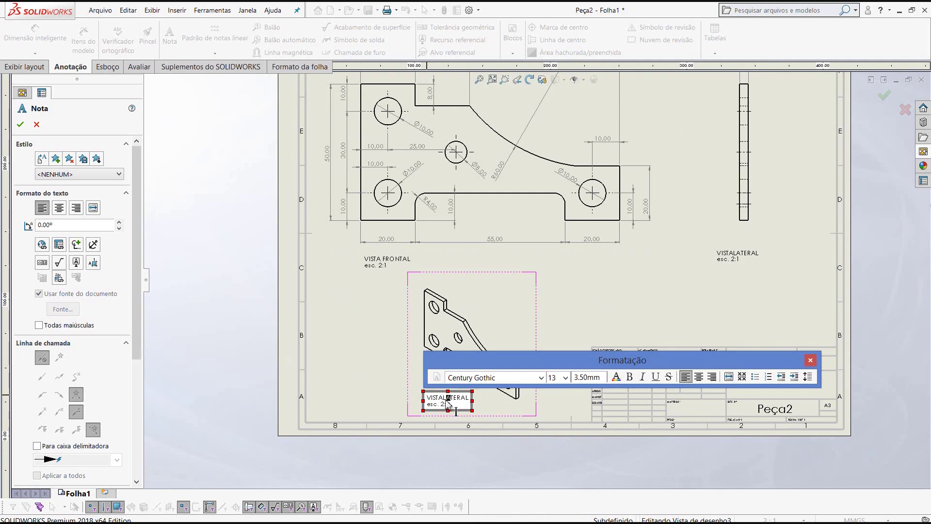
left_click_drag(446, 401, 445, 401)
key("Delete")
key("Delete")
key("Delete")
key("Delete")
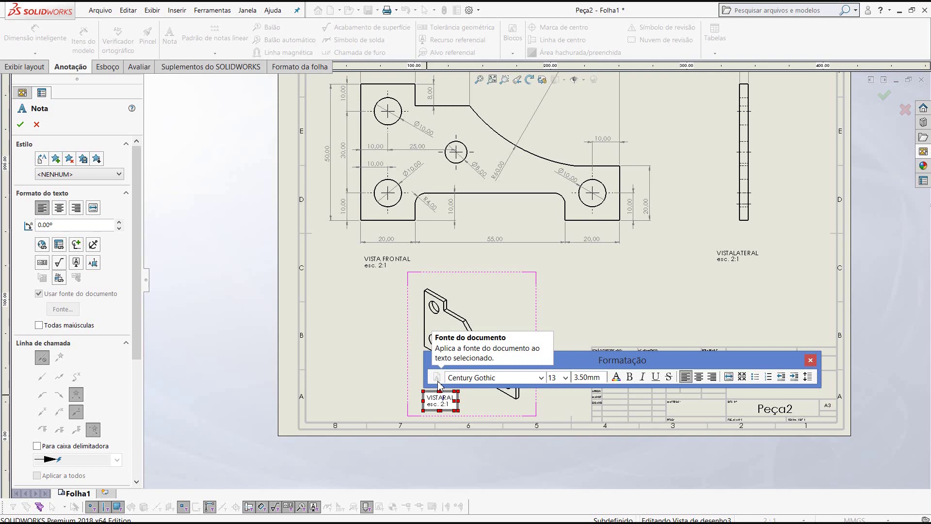
key("Delete")
key("Delete")
key("Delete")
key("Delete")
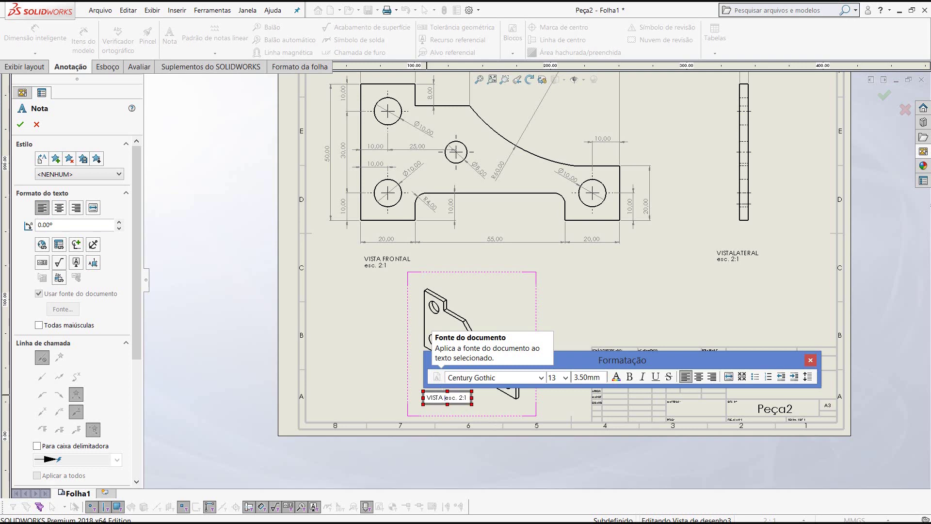
type("IS")
type("OMETRI")
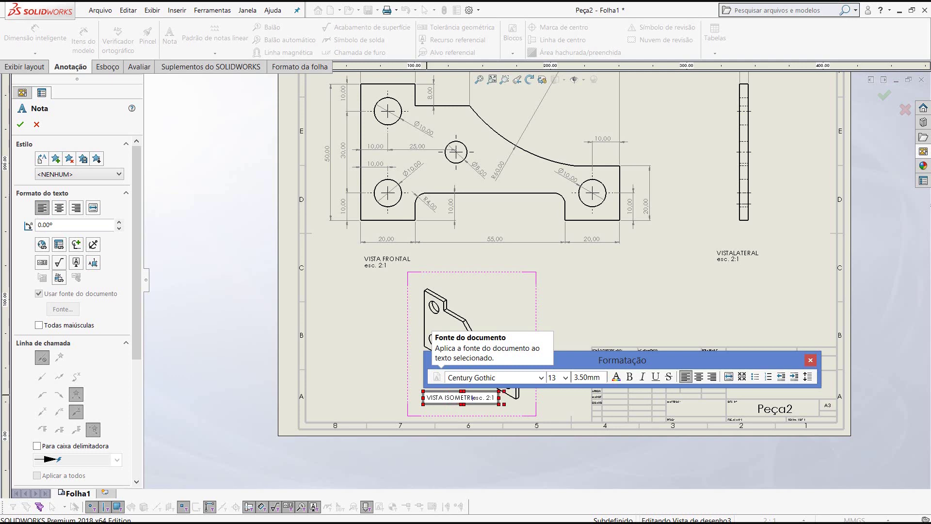
type("CA")
key("Return")
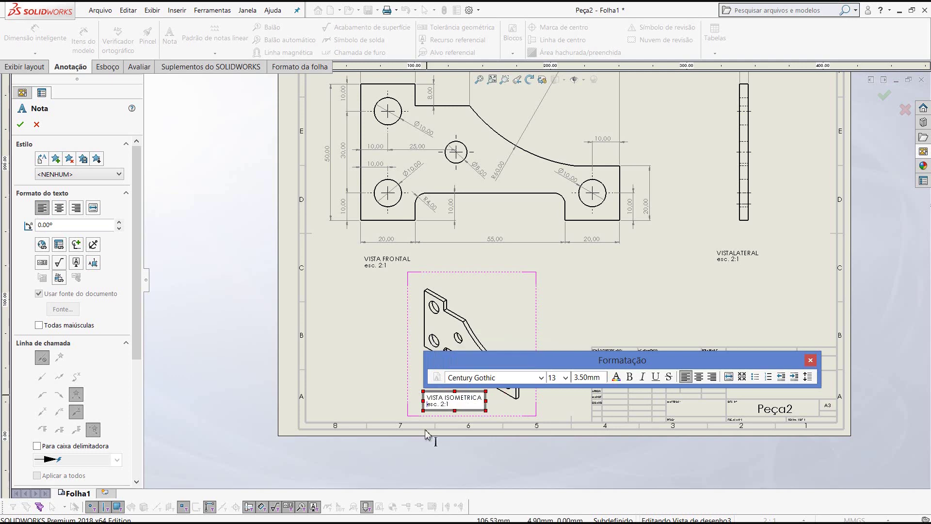
Change the isometric label's scale line to 'esc. 1:1' and close the note.
left_click(445, 404)
key("BackSpace")
type("1")
left_click(639, 320)
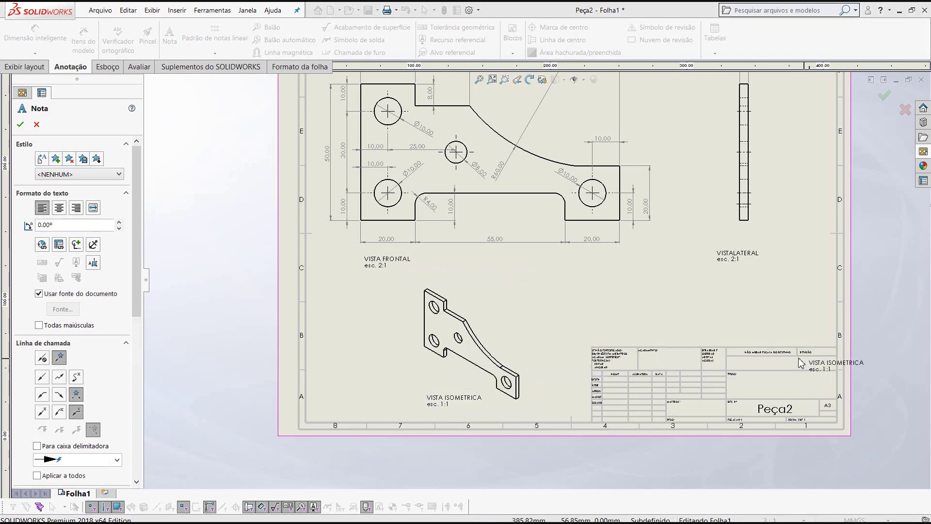
scroll(588, 397, "down", 1)
key("f")
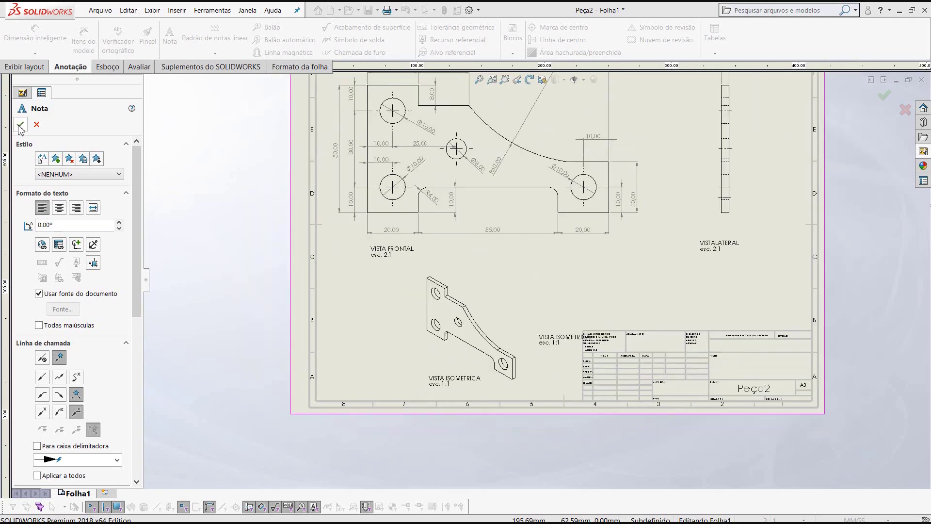
left_click(21, 122)
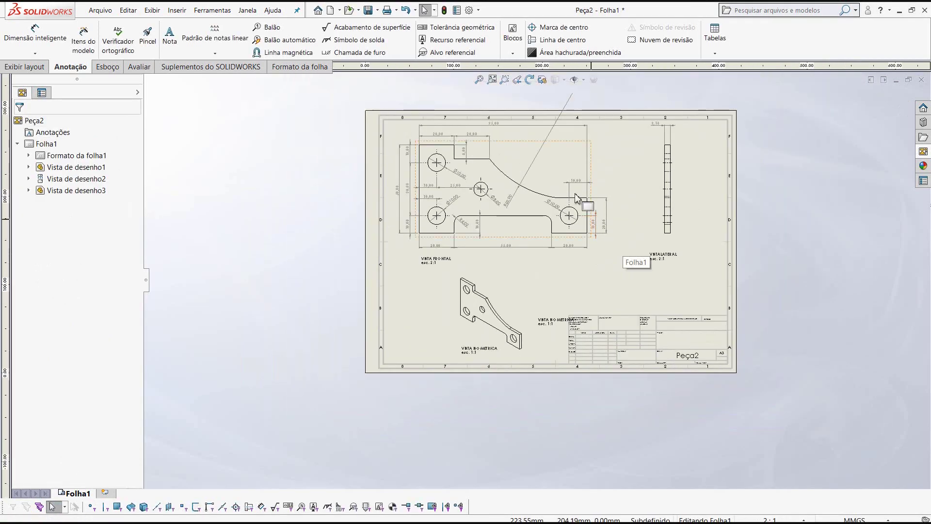
Shift the front view slightly left and down on the sheet, then rebuild the drawing.
scroll(588, 154, "down", 1)
scroll(588, 155, "down", 1)
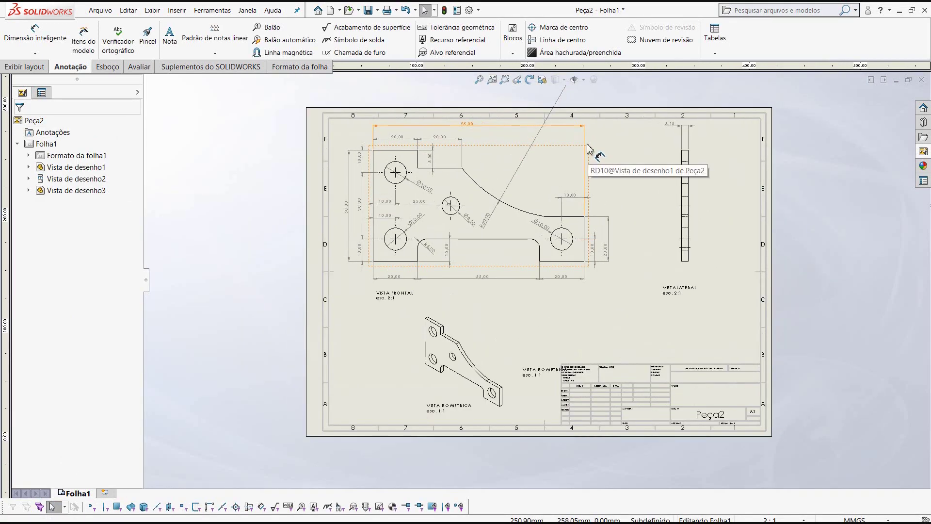
left_click(597, 176)
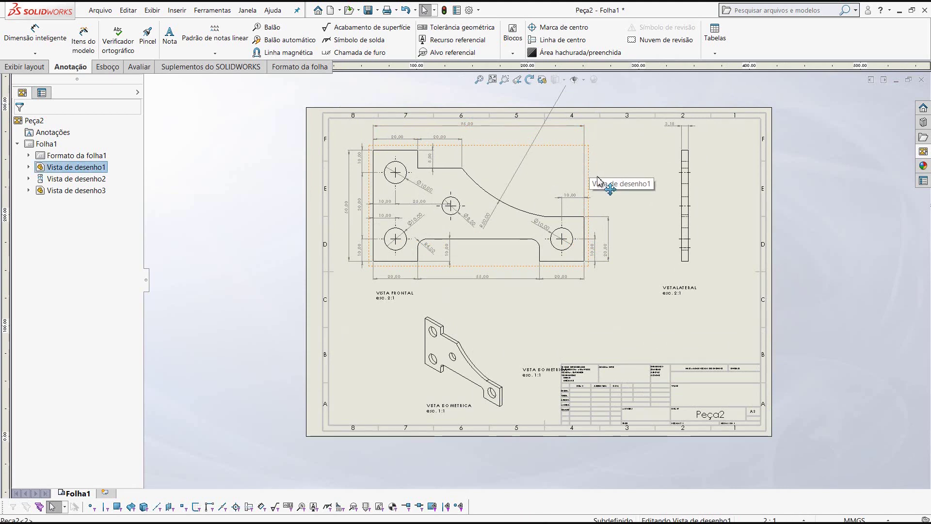
left_click_drag(597, 176, 606, 190)
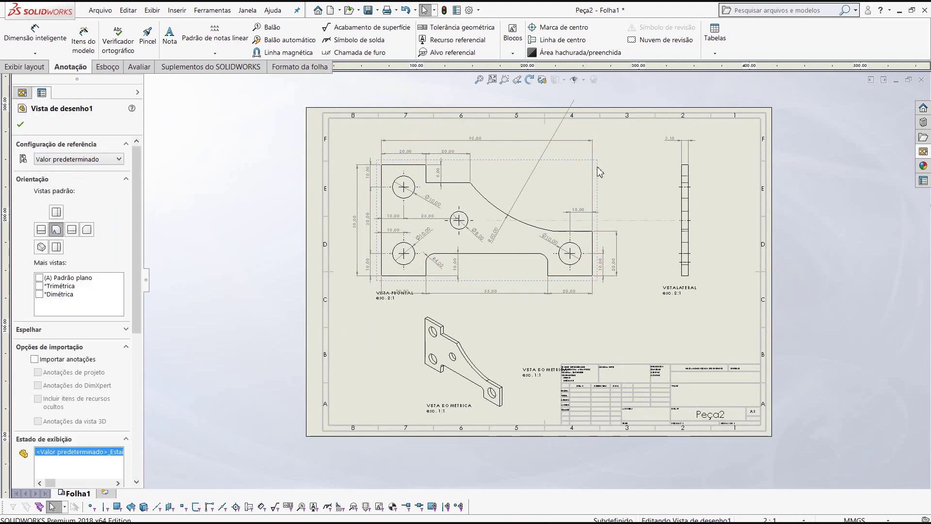
key("ctrl+z")
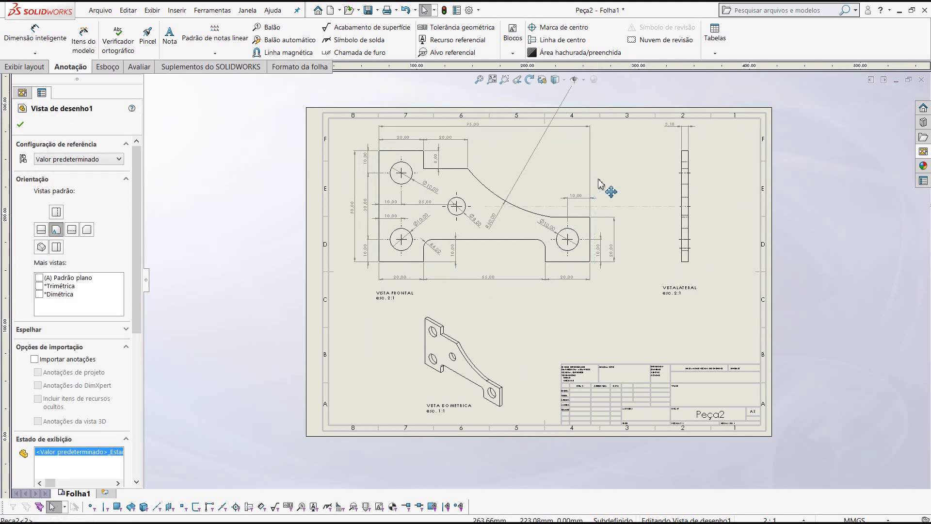
left_click_drag(598, 179, 590, 182)
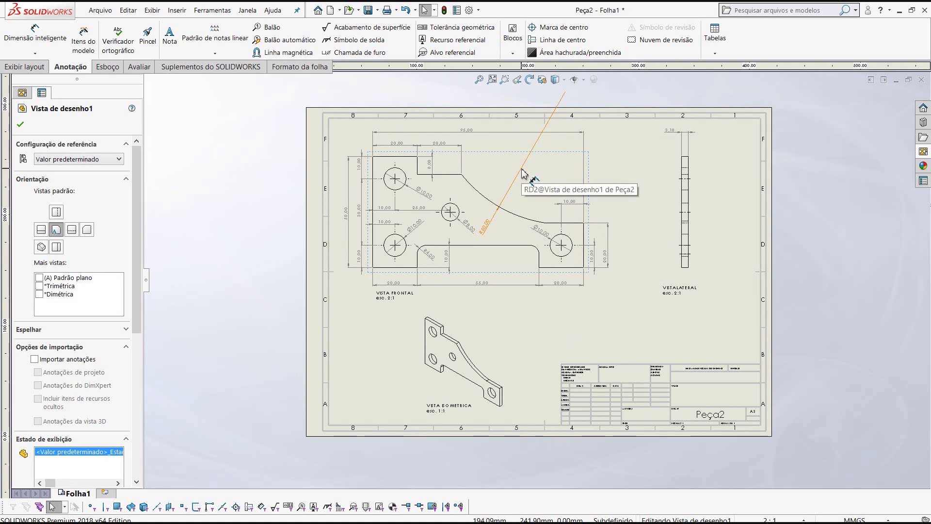
key("ctrl+b")
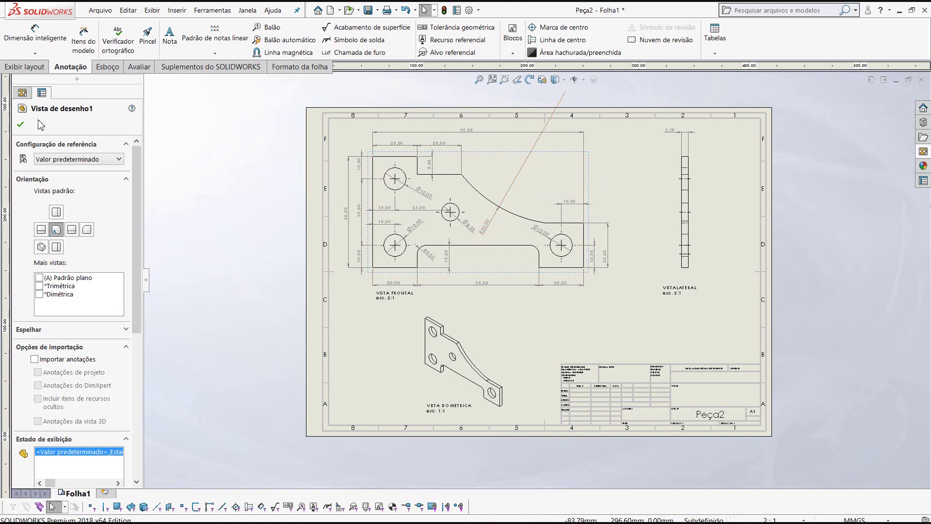
left_click(23, 127)
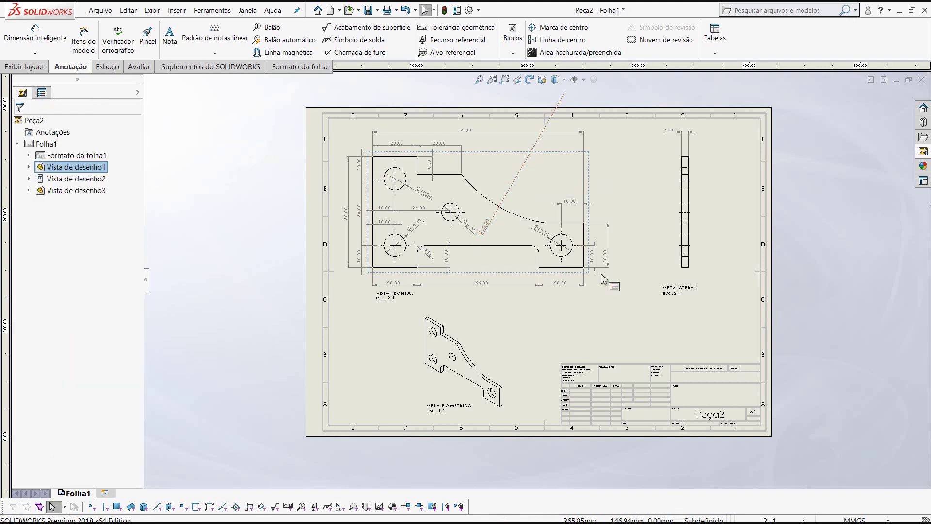